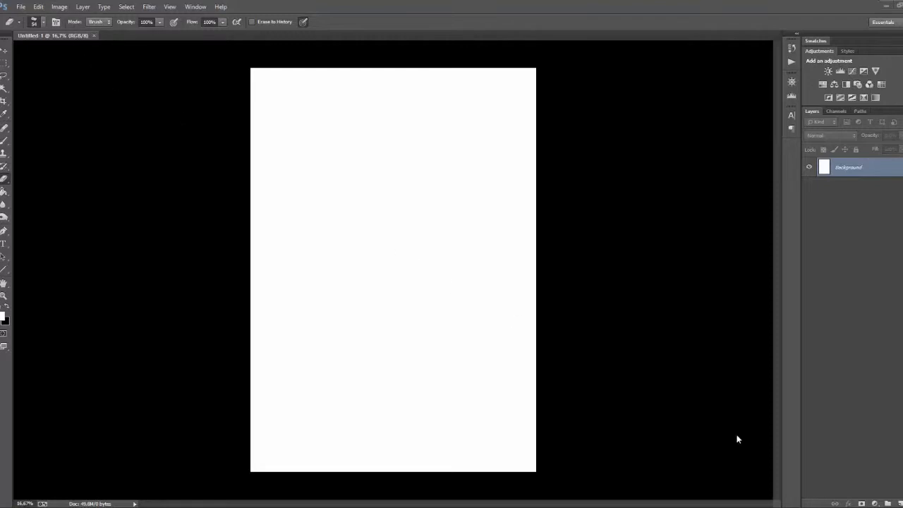
# Step: Add a new empty layer and rotate the canvas 90 degrees to landscape format
pyautogui.click(896, 502)
pyautogui.click(893, 502)
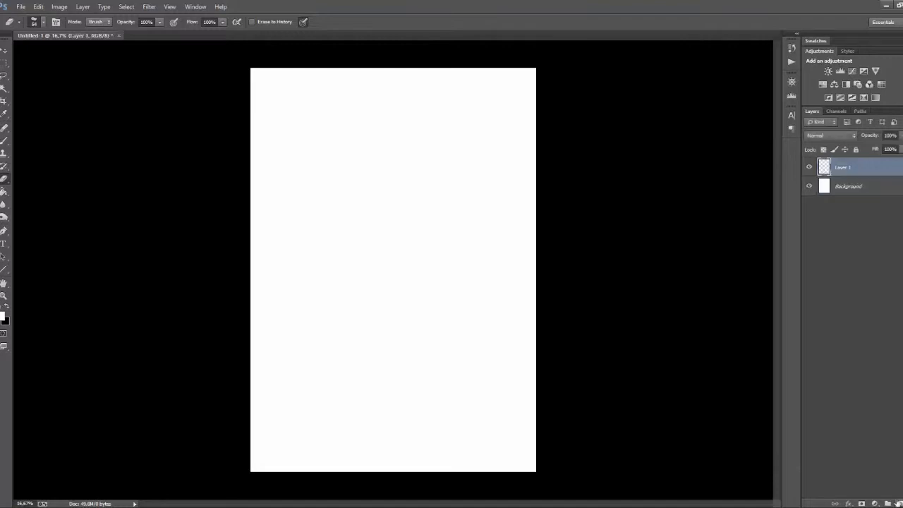
pyautogui.click(61, 7)
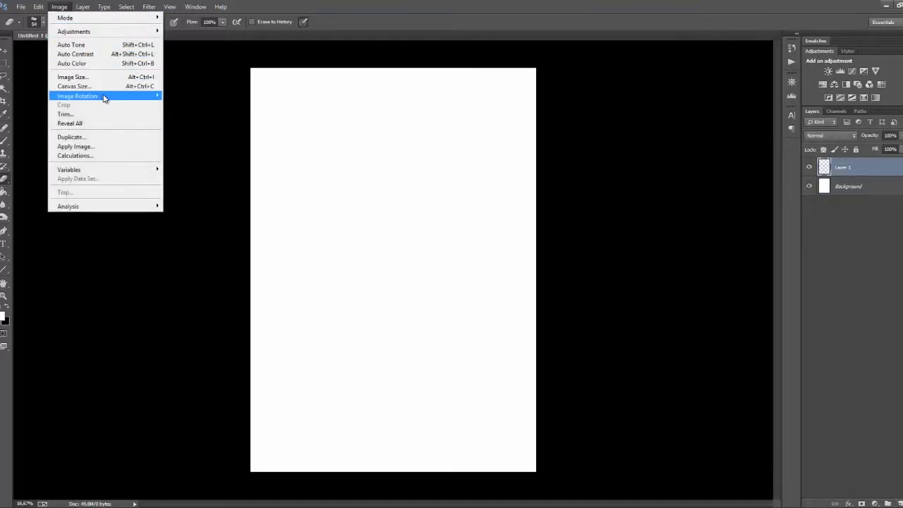
pyautogui.moveTo(132, 96)
pyautogui.click(192, 106)
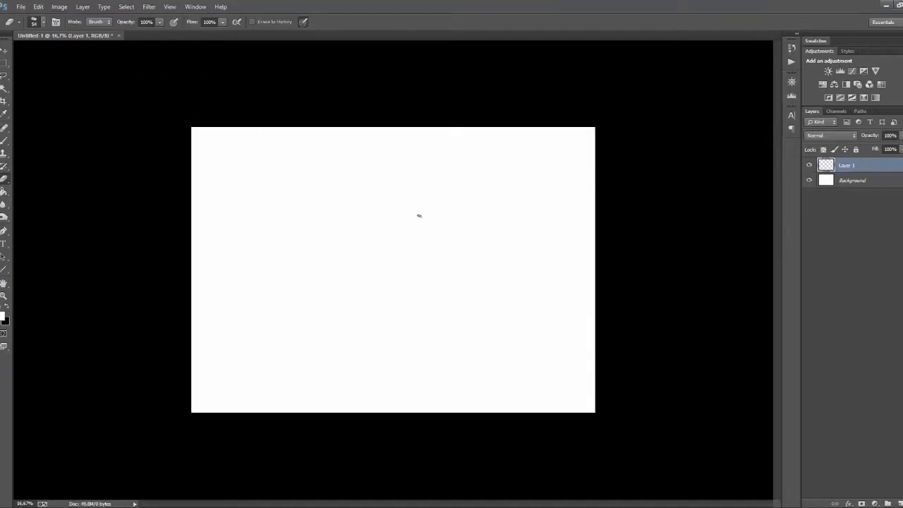
pyautogui.hotkey('ctrl', '+')
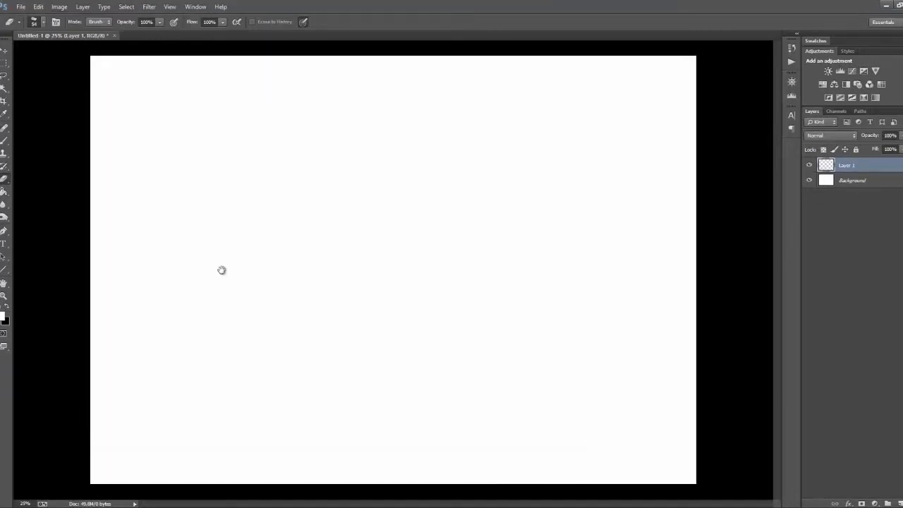
# Step: Set the foreground colour to black and choose the last 36 px brush preset for the Brush tool
pyautogui.press('b')
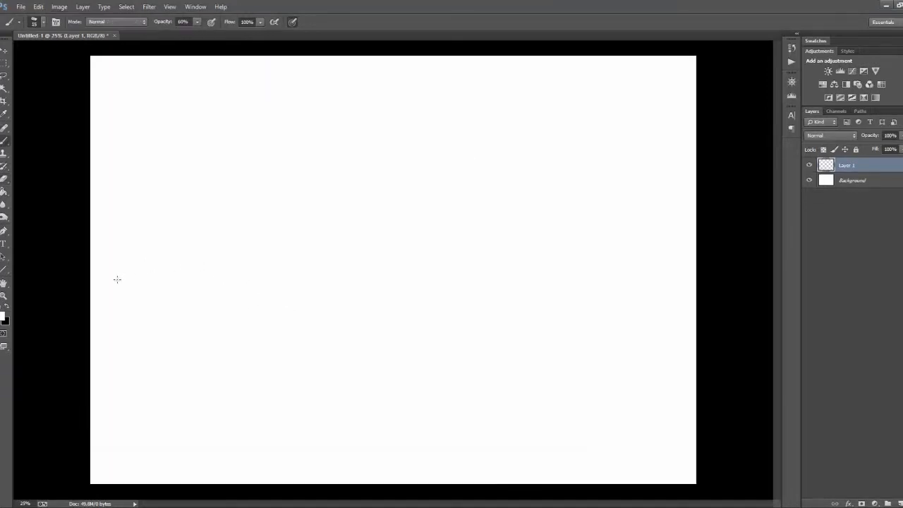
pyautogui.click(8, 305)
pyautogui.click(38, 22)
pyautogui.moveTo(200, 113); pyautogui.dragTo(202, 370)
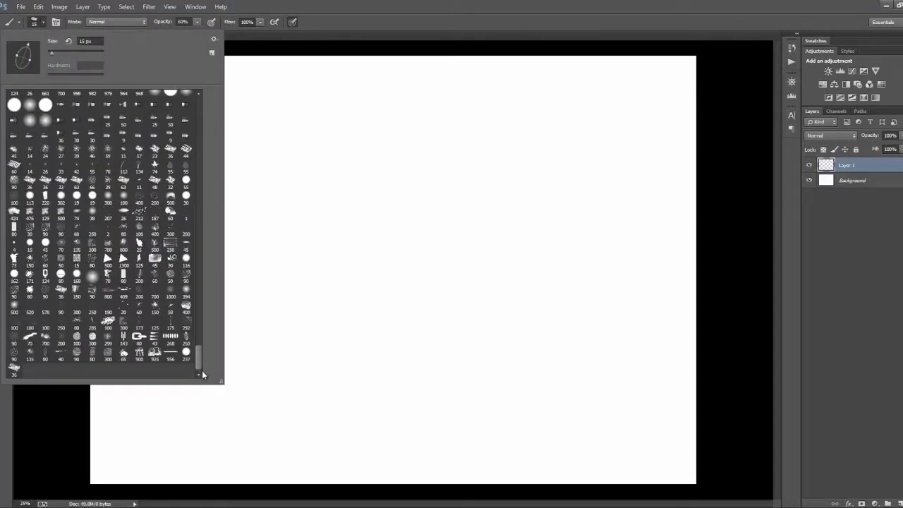
pyautogui.click(14, 367)
pyautogui.click(255, 50)
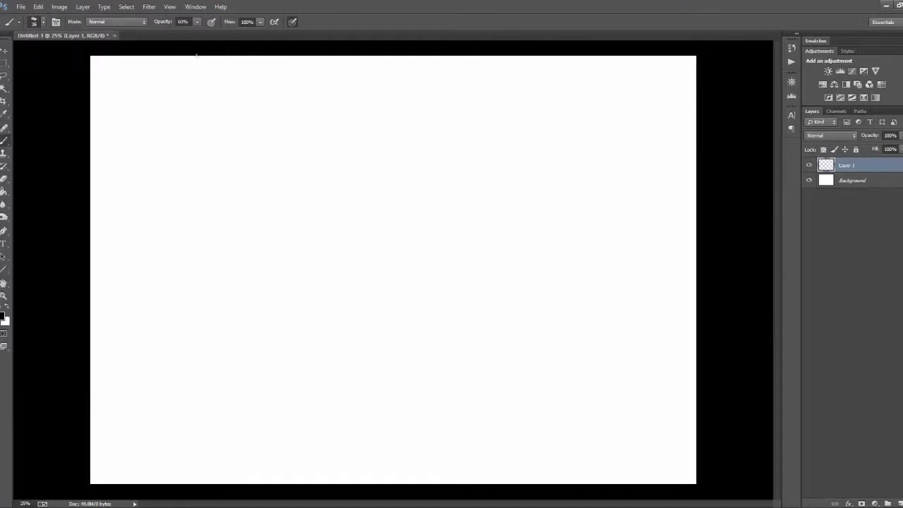
# Step: Examine the 36 px brush's tip settings and try a test stroke on the canvas
pyautogui.click(55, 22)
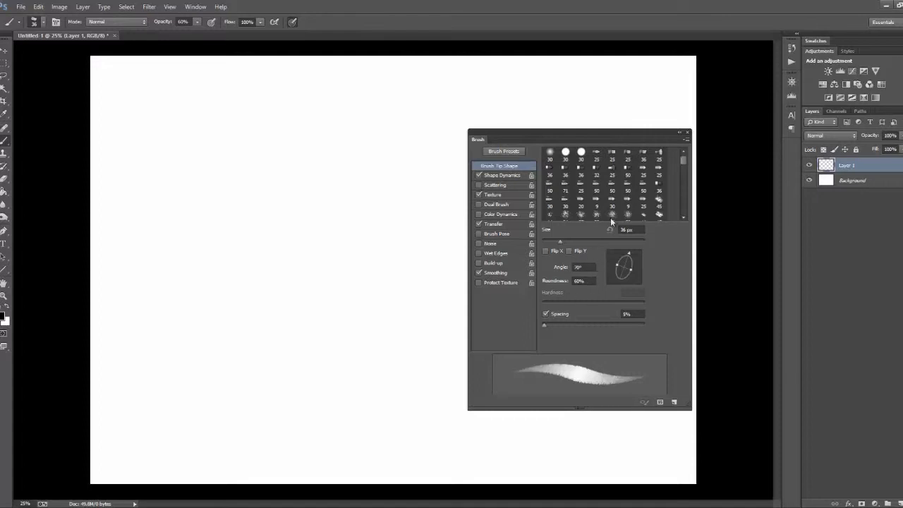
pyautogui.click(688, 133)
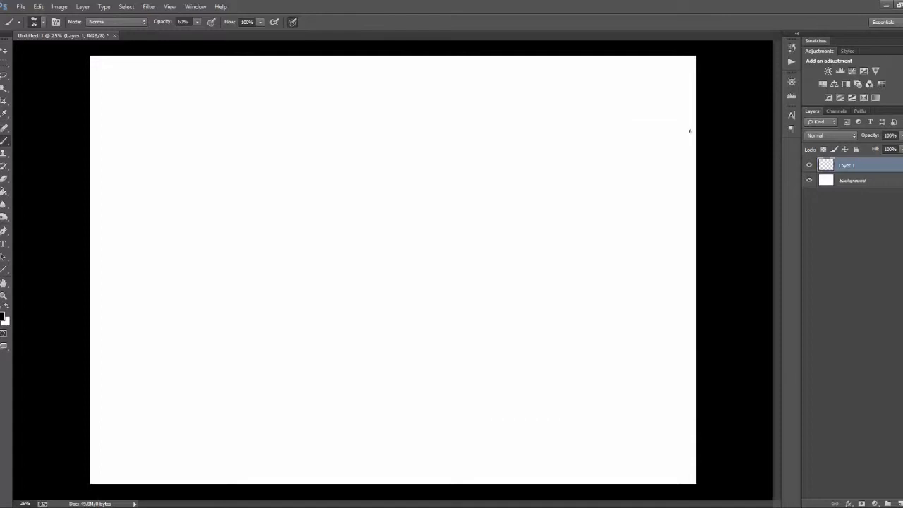
pyautogui.moveTo(191, 136)
pyautogui.mouseDown()
pyautogui.moveTo(202, 148)
pyautogui.moveTo(272, 115)
pyautogui.mouseUp()
pyautogui.hotkey('ctrl', 'z')
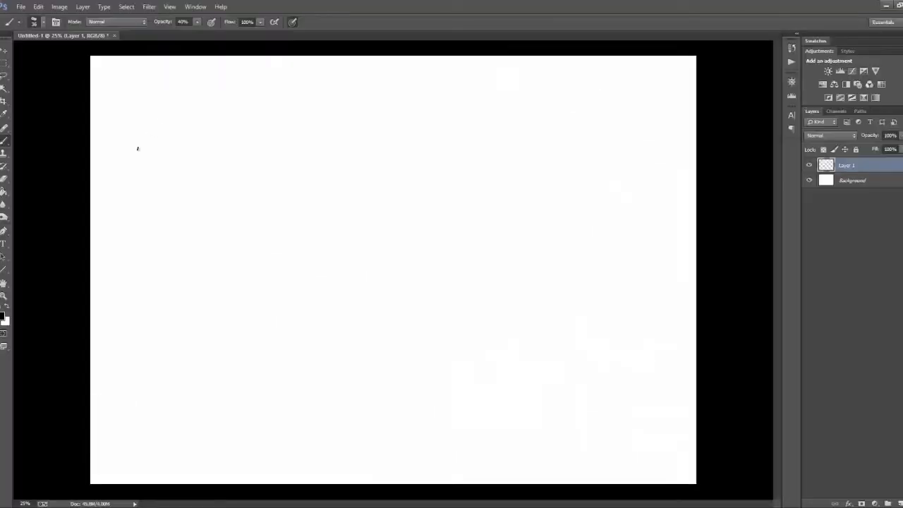
# Step: Sketch a closed hardcover book lying in perspective in the upper-left area of the canvas
pyautogui.moveTo(137, 148)
pyautogui.mouseDown()
pyautogui.moveTo(213, 97)
pyautogui.moveTo(283, 109)
pyautogui.moveTo(225, 172)
pyautogui.moveTo(299, 118)
pyautogui.moveTo(136, 170)
pyautogui.moveTo(137, 193)
pyautogui.moveTo(225, 177)
pyautogui.moveTo(224, 210)
pyautogui.mouseUp()
pyautogui.moveTo(226, 208); pyautogui.dragTo(313, 134)
pyautogui.moveTo(304, 113); pyautogui.dragTo(300, 146)
pyautogui.moveTo(129, 199); pyautogui.dragTo(132, 156)
pyautogui.moveTo(156, 134)
pyautogui.mouseDown()
pyautogui.moveTo(132, 148)
pyautogui.moveTo(187, 113)
pyautogui.mouseUp()
pyautogui.moveTo(122, 205)
pyautogui.mouseDown()
pyautogui.moveTo(227, 221)
pyautogui.moveTo(322, 149)
pyautogui.mouseUp()
pyautogui.moveTo(244, 211); pyautogui.dragTo(317, 152)
pyautogui.moveTo(312, 132); pyautogui.dragTo(343, 137)
pyautogui.moveTo(233, 93)
pyautogui.mouseDown()
pyautogui.moveTo(328, 115)
pyautogui.moveTo(270, 101)
pyautogui.moveTo(283, 123)
pyautogui.mouseUp()
pyautogui.hotkey('ctrl', 'z')
# Step: Reinforce the book's top cover, page block and lower cover edges with additional strokes
pyautogui.press('r')
pyautogui.press('b')
pyautogui.moveTo(201, 108)
pyautogui.mouseDown()
pyautogui.moveTo(324, 120)
pyautogui.moveTo(218, 198)
pyautogui.mouseUp()
pyautogui.moveTo(319, 128); pyautogui.dragTo(231, 187)
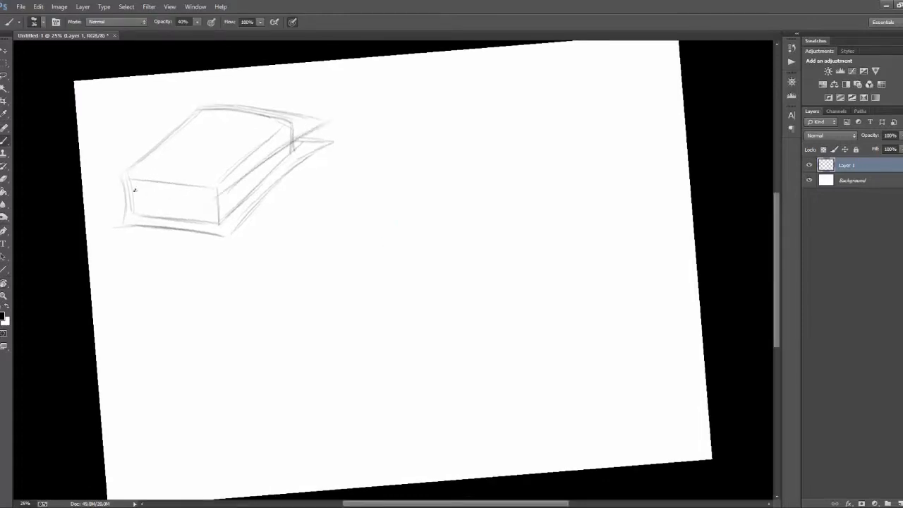
pyautogui.moveTo(134, 189)
pyautogui.mouseDown()
pyautogui.moveTo(227, 191)
pyautogui.moveTo(227, 219)
pyautogui.moveTo(269, 183)
pyautogui.moveTo(228, 192)
pyautogui.moveTo(306, 137)
pyautogui.mouseUp()
pyautogui.moveTo(315, 117)
pyautogui.mouseDown()
pyautogui.moveTo(323, 146)
pyautogui.moveTo(320, 112)
pyautogui.mouseUp()
# Step: Erase the overshooting lines at the right-hand corners of both covers, using a larger eraser
pyautogui.press('e')
pyautogui.moveTo(328, 140); pyautogui.dragTo(327, 147)
pyautogui.press('b')
pyautogui.press('r')
pyautogui.moveTo(427, 200); pyautogui.dragTo(434, 204)
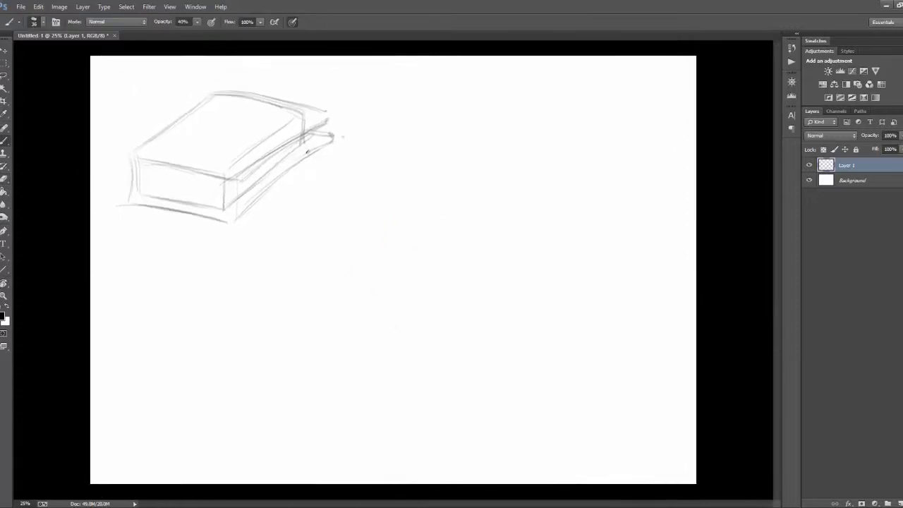
pyautogui.press('e')
pyautogui.click(43, 23)
pyautogui.moveTo(70, 53); pyautogui.dragTo(78, 53)
pyautogui.click(360, 49)
pyautogui.moveTo(331, 126)
pyautogui.mouseDown()
pyautogui.moveTo(327, 115)
pyautogui.moveTo(323, 149)
pyautogui.moveTo(342, 147)
pyautogui.mouseUp()
# Step: Redraw the right-hand corners and the long side edges of both book covers with cleaner lines
pyautogui.press('b')
pyautogui.press('r')
pyautogui.moveTo(263, 133); pyautogui.dragTo(215, 209)
pyautogui.moveTo(254, 165); pyautogui.dragTo(258, 165)
pyautogui.moveTo(258, 166)
pyautogui.mouseDown()
pyautogui.moveTo(233, 218)
pyautogui.moveTo(260, 164)
pyautogui.moveTo(272, 186)
pyautogui.mouseUp()
pyautogui.press('e')
pyautogui.press('b')
pyautogui.moveTo(272, 187); pyautogui.dragTo(244, 253)
pyautogui.press('r')
pyautogui.moveTo(463, 192)
pyautogui.mouseDown()
pyautogui.moveTo(487, 290)
pyautogui.moveTo(508, 244)
pyautogui.mouseUp()
pyautogui.press('b')
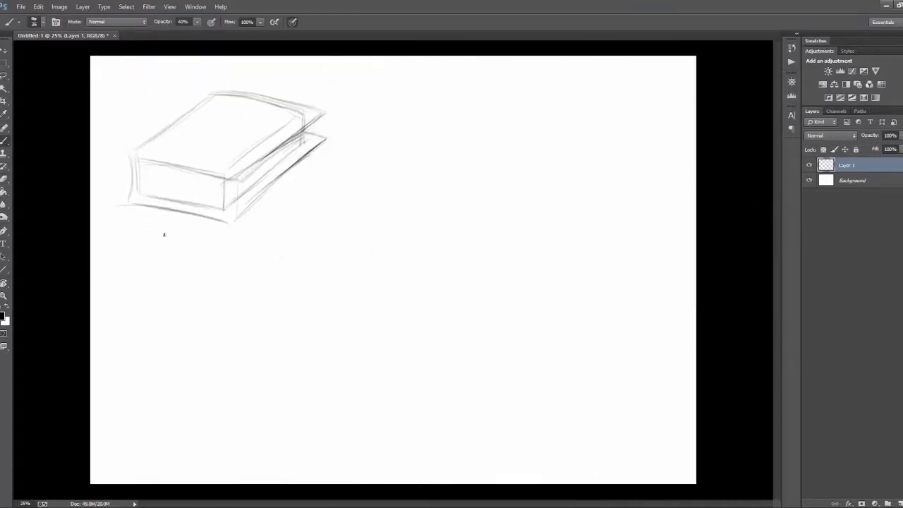
# Step: Erase the construction lines on the top cover and page block, and redraw the cover's long side edge
pyautogui.press('e')
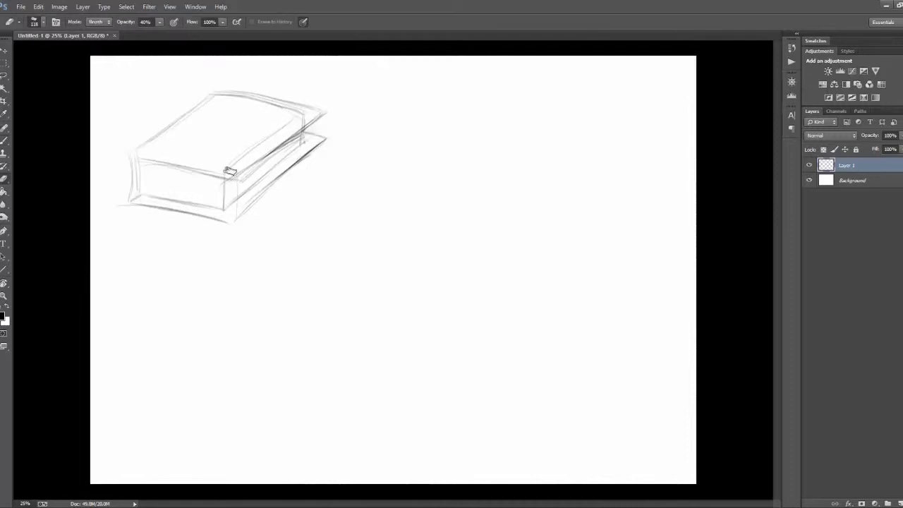
pyautogui.moveTo(230, 172); pyautogui.dragTo(302, 120)
pyautogui.moveTo(254, 105); pyautogui.dragTo(301, 121)
pyautogui.moveTo(232, 94)
pyautogui.mouseDown()
pyautogui.moveTo(304, 116)
pyautogui.moveTo(271, 144)
pyautogui.moveTo(276, 161)
pyautogui.moveTo(238, 172)
pyautogui.mouseUp()
pyautogui.press('b')
pyautogui.moveTo(286, 142); pyautogui.dragTo(238, 181)
pyautogui.press('e')
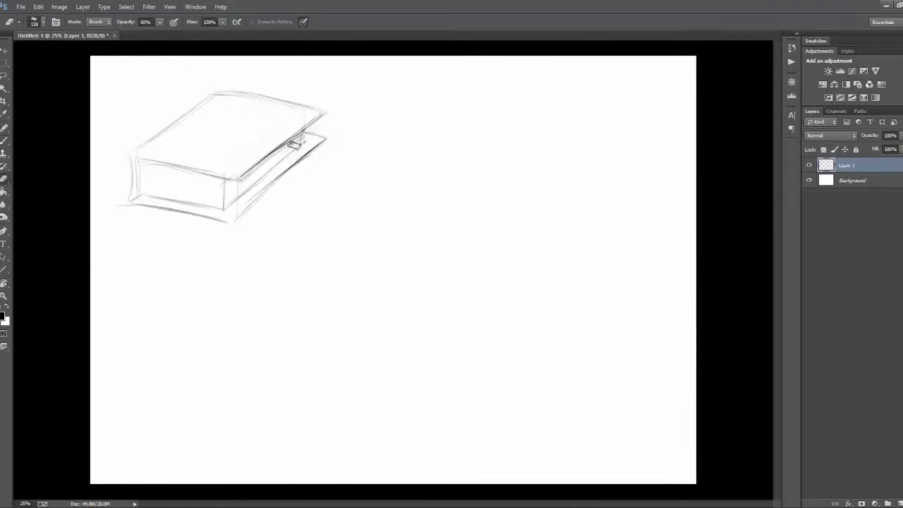
pyautogui.moveTo(298, 142); pyautogui.dragTo(240, 189)
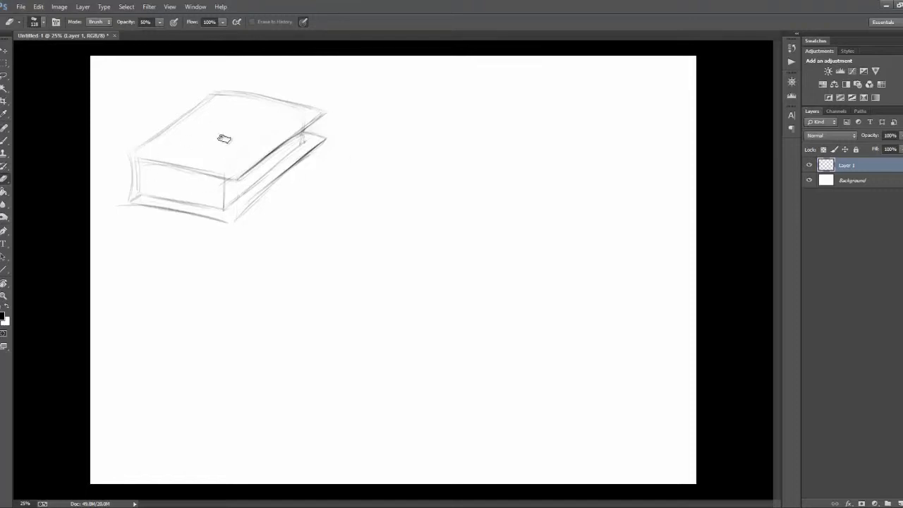
# Step: Darken the front-left vertical edge, the lower cover's long side and the inner corner beside the pages
pyautogui.press('b')
pyautogui.moveTo(138, 161); pyautogui.dragTo(140, 192)
pyautogui.moveTo(232, 220); pyautogui.dragTo(278, 181)
pyautogui.moveTo(302, 133); pyautogui.dragTo(326, 138)
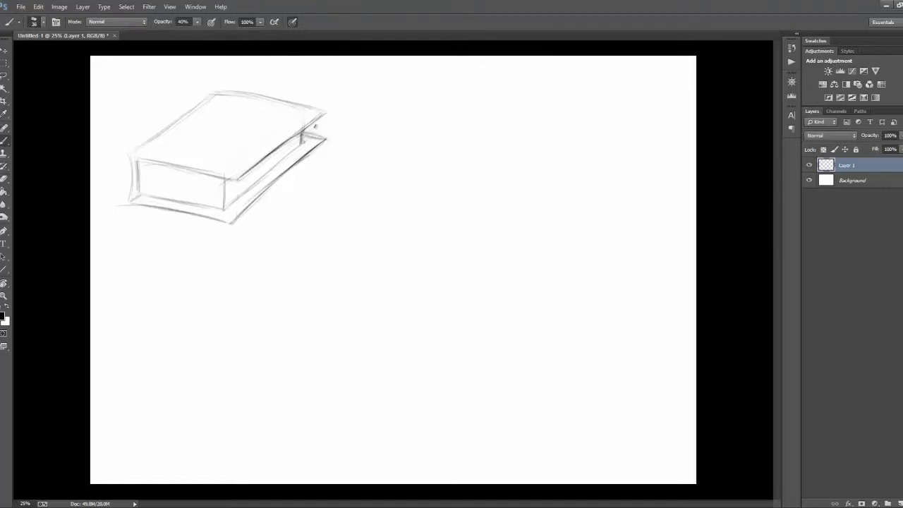
# Step: Round off the top cover's far right corner and strengthen its back edge
pyautogui.press('r')
pyautogui.moveTo(493, 218); pyautogui.dragTo(462, 172)
pyautogui.press('b')
pyautogui.moveTo(151, 196); pyautogui.dragTo(233, 169)
pyautogui.press('r')
pyautogui.moveTo(492, 198)
pyautogui.mouseDown()
pyautogui.moveTo(515, 240)
pyautogui.moveTo(468, 133)
pyautogui.mouseUp()
pyautogui.press('Escape')
pyautogui.press('b')
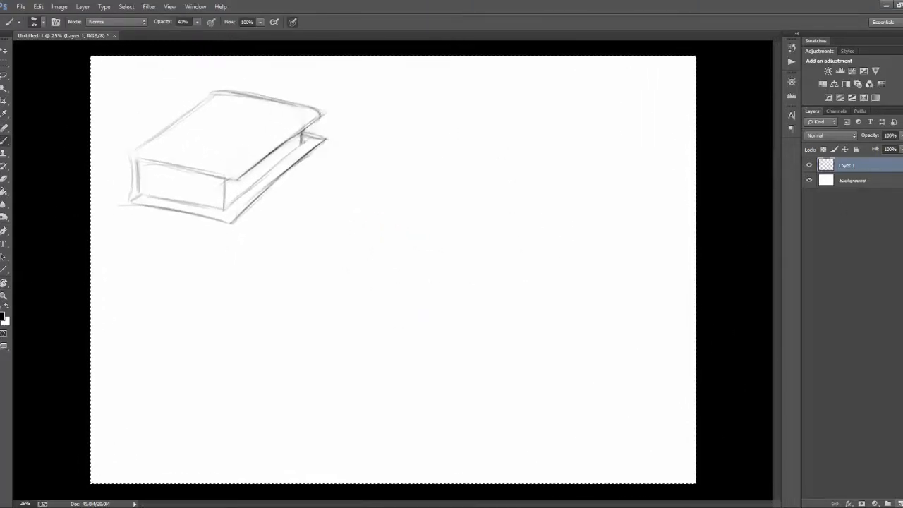
# Step: Paste two copies of the book and place them in a row beside the original
pyautogui.hotkey('ctrl', 'v')
pyautogui.press('v')
pyautogui.moveTo(408, 272); pyautogui.dragTo(445, 167)
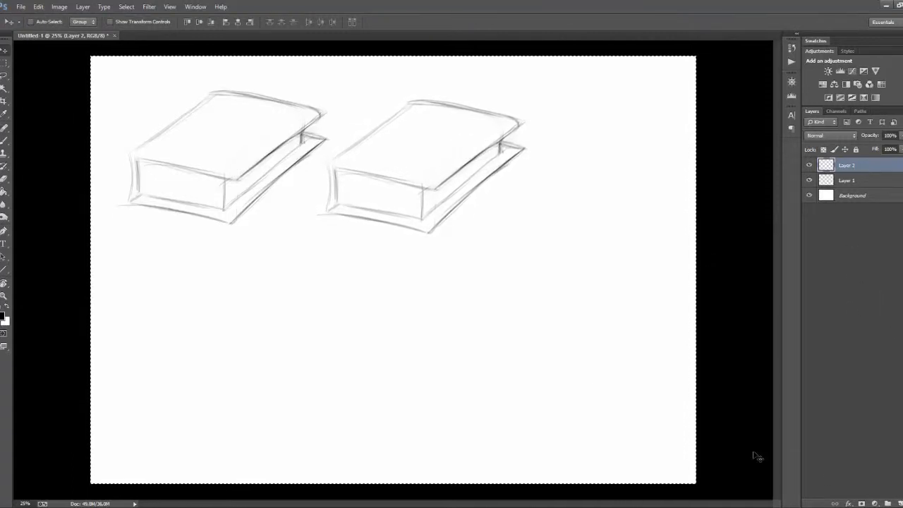
pyautogui.hotkey('ctrl', 'v')
pyautogui.moveTo(437, 282); pyautogui.dragTo(675, 178)
# Step: Scale the three book layers down together so the row fits within the page width
pyautogui.keyDown('shift'); pyautogui.click(846, 195); pyautogui.keyUp('shift')
pyautogui.hotkey('ctrl', 't')
pyautogui.moveTo(750, 86); pyautogui.dragTo(689, 100)
pyautogui.moveTo(551, 165)
pyautogui.mouseDown()
pyautogui.moveTo(576, 178)
pyautogui.moveTo(403, 261)
pyautogui.moveTo(212, 336)
pyautogui.mouseUp()
pyautogui.press('Return')
# Step: Duplicate the book three more times and arrange the copies as a second row below the first
pyautogui.click(850, 163)
pyautogui.hotkey('ctrl', 'a')
pyautogui.hotkey('ctrl', 'c')
pyautogui.hotkey('ctrl', 'v')
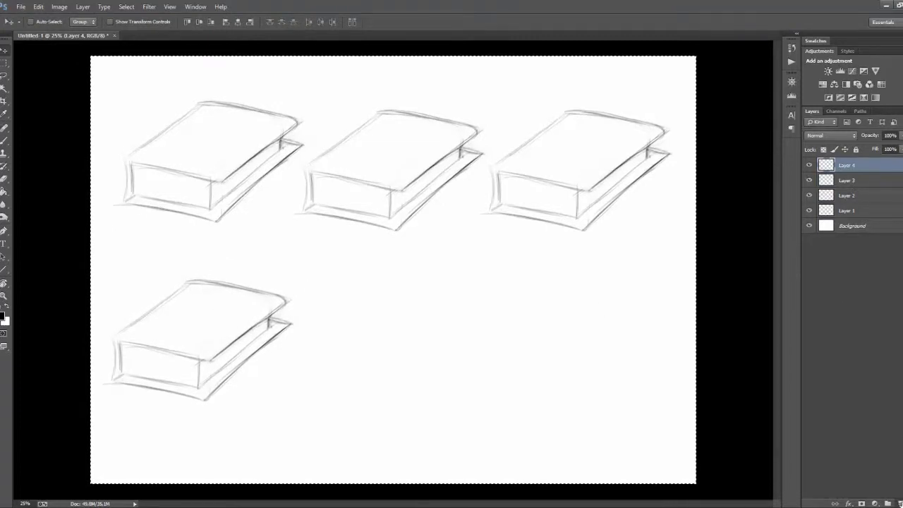
pyautogui.hotkey('ctrl', 'c')
pyautogui.hotkey('ctrl', 'v')
pyautogui.moveTo(202, 387); pyautogui.dragTo(387, 390)
pyautogui.hotkey('ctrl', 'a')
pyautogui.hotkey('ctrl', 'c')
pyautogui.hotkey('ctrl', 'v')
pyautogui.moveTo(430, 321); pyautogui.dragTo(620, 322)
# Step: Merge all six book layers into one layer, leaving out the Background
pyautogui.keyDown('ctrl'); pyautogui.click(855, 184); pyautogui.keyUp('ctrl')
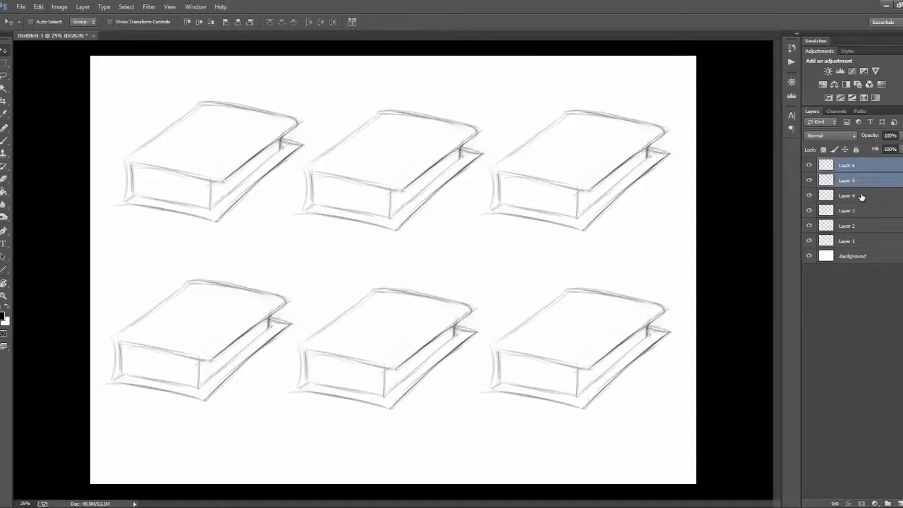
pyautogui.keyDown('ctrl'); pyautogui.click(869, 183); pyautogui.keyUp('ctrl')
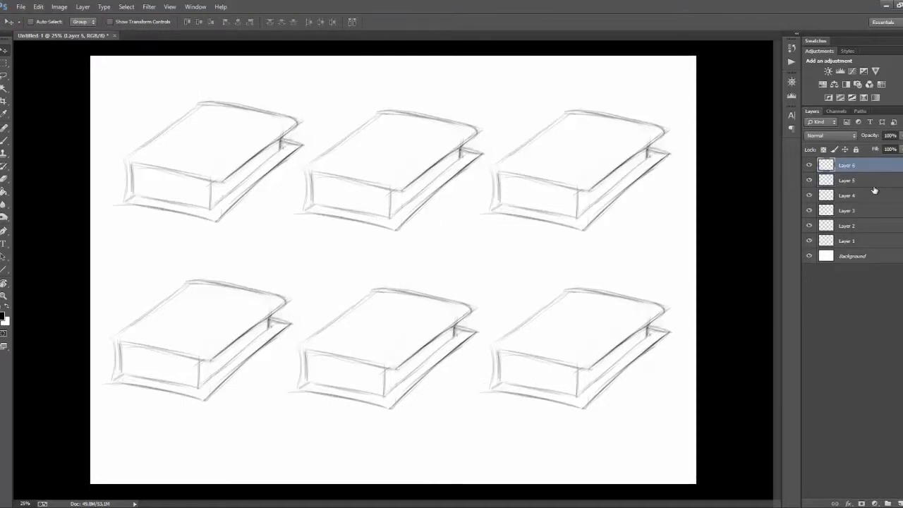
pyautogui.keyDown('shift'); pyautogui.click(863, 234); pyautogui.keyUp('shift')
pyautogui.rightClick(859, 233)
pyautogui.click(807, 389)
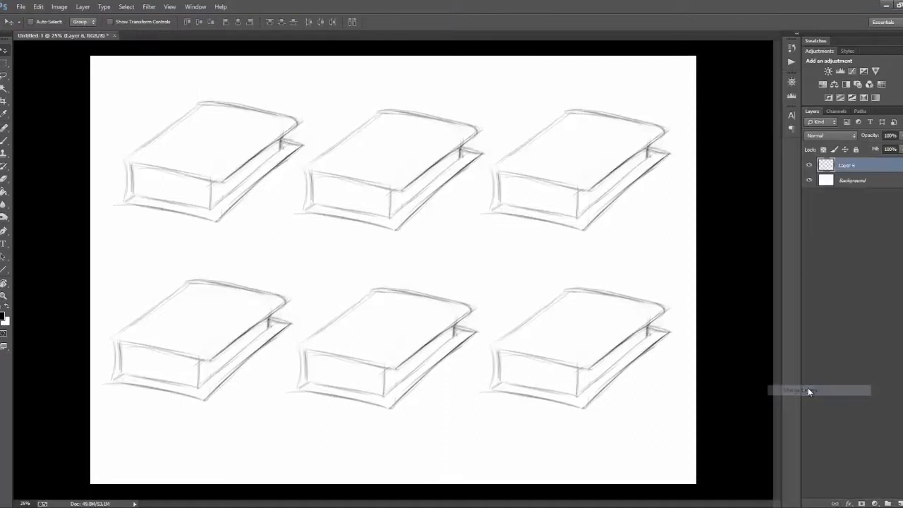
# Step: Rename the merged layer "book sketch base"
pyautogui.doubleClick(859, 164)
pyautogui.write('book sketch base')
pyautogui.press('Return')
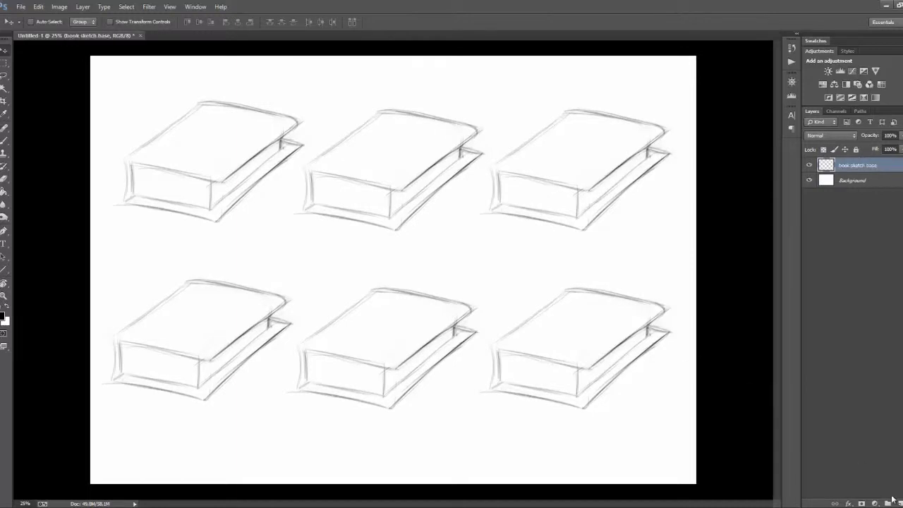
# Step: Add a new layer and sketch a framed panel with a circular emblem on the first book's cover
pyautogui.click(889, 502)
pyautogui.press('b')
pyautogui.moveTo(173, 155)
pyautogui.mouseDown()
pyautogui.moveTo(240, 149)
pyautogui.moveTo(224, 120)
pyautogui.moveTo(242, 114)
pyautogui.moveTo(248, 141)
pyautogui.moveTo(217, 169)
pyautogui.moveTo(149, 158)
pyautogui.mouseUp()
pyautogui.hotkey('ctrl', 'z')
pyautogui.hotkey('ctrl', 'z')
# Step: Sketch a clasp strap over the first book's long open side and corner guards on its cover
pyautogui.moveTo(233, 156); pyautogui.dragTo(253, 183)
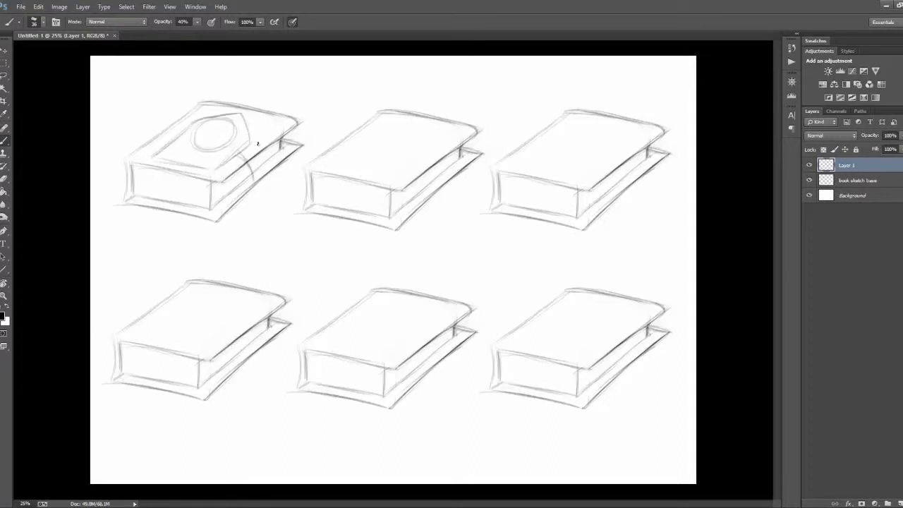
pyautogui.moveTo(259, 139)
pyautogui.mouseDown()
pyautogui.moveTo(270, 182)
pyautogui.moveTo(258, 142)
pyautogui.moveTo(280, 132)
pyautogui.mouseUp()
pyautogui.moveTo(197, 112); pyautogui.dragTo(217, 107)
pyautogui.moveTo(209, 176); pyautogui.dragTo(230, 176)
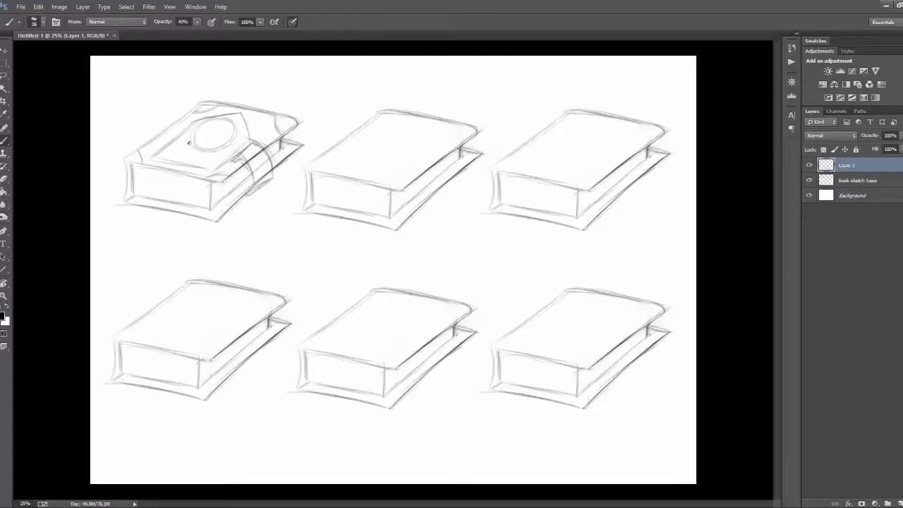
# Step: Sketch drips below the circular emblem and reinforce the frame lines around the first book's cover panel
pyautogui.moveTo(188, 144); pyautogui.dragTo(185, 152)
pyautogui.moveTo(198, 152); pyautogui.dragTo(188, 165)
pyautogui.moveTo(206, 151)
pyautogui.mouseDown()
pyautogui.moveTo(202, 160)
pyautogui.moveTo(211, 164)
pyautogui.mouseUp()
pyautogui.moveTo(223, 148); pyautogui.dragTo(224, 158)
pyautogui.moveTo(247, 112); pyautogui.dragTo(256, 140)
pyautogui.moveTo(196, 116)
pyautogui.mouseDown()
pyautogui.moveTo(242, 108)
pyautogui.moveTo(258, 141)
pyautogui.moveTo(237, 111)
pyautogui.moveTo(144, 160)
pyautogui.mouseUp()
pyautogui.hotkey('ctrl', 'alt', 'z')
pyautogui.hotkey('ctrl', 'alt', 'z')
# Step: Detail the first book's clasp strap with a dark buckle and bands
pyautogui.moveTo(224, 172)
pyautogui.mouseDown()
pyautogui.moveTo(234, 163)
pyautogui.moveTo(249, 185)
pyautogui.mouseUp()
pyautogui.moveTo(244, 170)
pyautogui.mouseDown()
pyautogui.moveTo(271, 153)
pyautogui.moveTo(273, 175)
pyautogui.moveTo(252, 172)
pyautogui.moveTo(251, 185)
pyautogui.mouseUp()
pyautogui.press('e')
pyautogui.press('b')
pyautogui.moveTo(249, 167)
pyautogui.mouseDown()
pyautogui.moveTo(255, 183)
pyautogui.moveTo(268, 173)
pyautogui.mouseUp()
pyautogui.moveTo(270, 151); pyautogui.dragTo(274, 167)
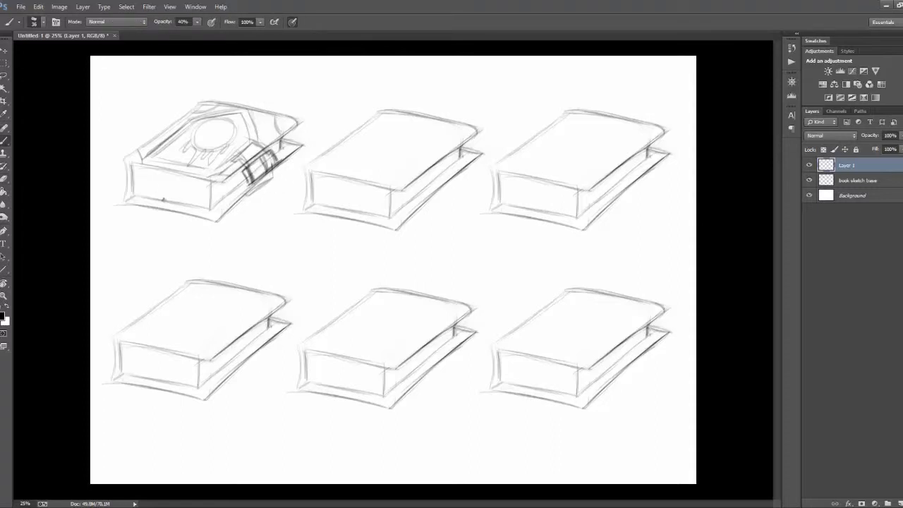
# Step: Sketch bookmark ribbons hanging out of the first book's short front side
pyautogui.moveTo(145, 182)
pyautogui.mouseDown()
pyautogui.moveTo(194, 185)
pyautogui.moveTo(203, 194)
pyautogui.moveTo(145, 239)
pyautogui.mouseUp()
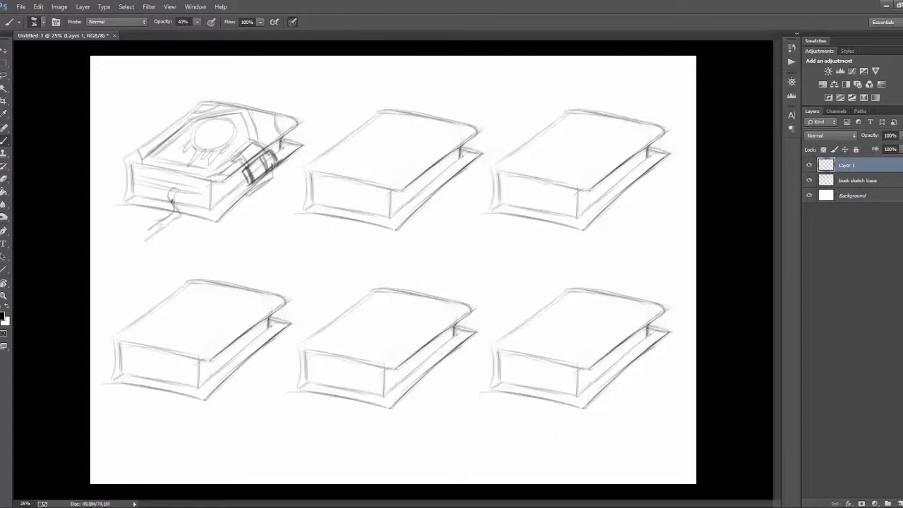
pyautogui.moveTo(173, 191)
pyautogui.mouseDown()
pyautogui.moveTo(186, 188)
pyautogui.moveTo(120, 234)
pyautogui.mouseUp()
pyautogui.moveTo(165, 200); pyautogui.dragTo(124, 231)
pyautogui.press('e')
pyautogui.press('b')
pyautogui.press('e')
pyautogui.press('b')
pyautogui.moveTo(136, 223); pyautogui.dragTo(115, 238)
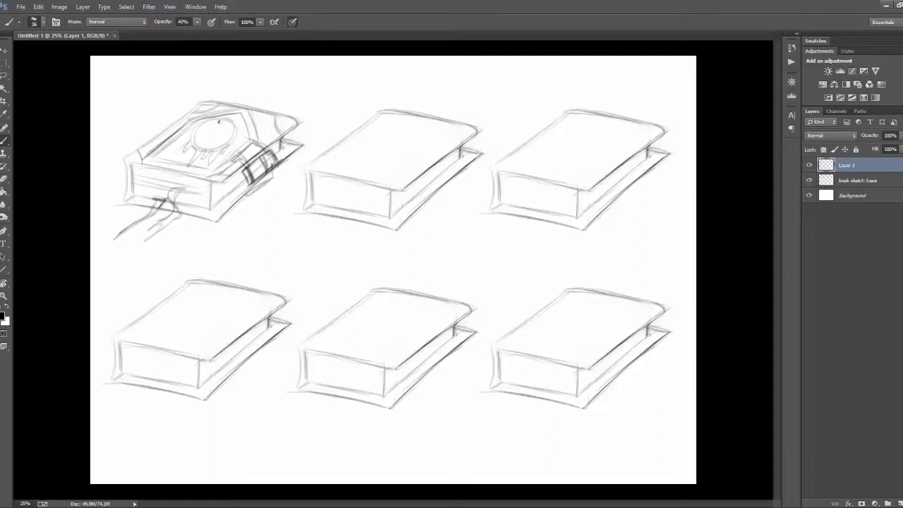
# Step: Draw a skull-like face with eyes and teeth inside the circular emblem on the first book
pyautogui.moveTo(220, 121)
pyautogui.mouseDown()
pyautogui.moveTo(205, 139)
pyautogui.moveTo(217, 143)
pyautogui.mouseUp()
pyautogui.hotkey('ctrl', 'z')
pyautogui.hotkey('ctrl', 'z')
pyautogui.moveTo(217, 143)
pyautogui.mouseDown()
pyautogui.moveTo(224, 136)
pyautogui.moveTo(211, 134)
pyautogui.mouseUp()
pyautogui.moveTo(222, 127)
pyautogui.mouseDown()
pyautogui.moveTo(189, 152)
pyautogui.moveTo(194, 146)
pyautogui.mouseUp()
# Step: Draw thick, dark corner guards on the upper and lower cover corners of the first book
pyautogui.moveTo(194, 126)
pyautogui.mouseDown()
pyautogui.moveTo(190, 140)
pyautogui.moveTo(227, 126)
pyautogui.moveTo(301, 125)
pyautogui.moveTo(283, 139)
pyautogui.mouseUp()
pyautogui.moveTo(141, 149)
pyautogui.mouseDown()
pyautogui.moveTo(121, 160)
pyautogui.moveTo(146, 151)
pyautogui.mouseUp()
pyautogui.moveTo(189, 113)
pyautogui.mouseDown()
pyautogui.moveTo(213, 106)
pyautogui.moveTo(193, 114)
pyautogui.mouseUp()
pyautogui.moveTo(206, 180)
pyautogui.mouseDown()
pyautogui.moveTo(227, 175)
pyautogui.moveTo(210, 185)
pyautogui.mouseUp()
pyautogui.moveTo(201, 218)
pyautogui.mouseDown()
pyautogui.moveTo(227, 212)
pyautogui.moveTo(204, 222)
pyautogui.mouseUp()
pyautogui.moveTo(286, 141)
pyautogui.mouseDown()
pyautogui.moveTo(299, 151)
pyautogui.moveTo(292, 157)
pyautogui.mouseUp()
pyautogui.moveTo(120, 194); pyautogui.dragTo(143, 206)
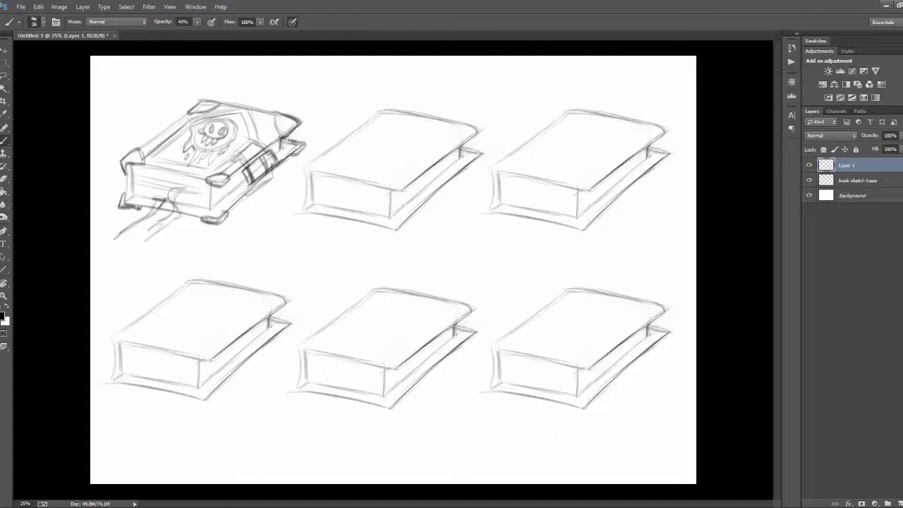
# Step: Sketch two straps wrapping over the second book's long page side, with pointed ends reaching onto the cover
pyautogui.moveTo(414, 175)
pyautogui.mouseDown()
pyautogui.moveTo(413, 214)
pyautogui.moveTo(433, 201)
pyautogui.mouseUp()
pyautogui.moveTo(432, 202); pyautogui.dragTo(416, 218)
pyautogui.moveTo(426, 171)
pyautogui.mouseDown()
pyautogui.moveTo(401, 167)
pyautogui.moveTo(426, 169)
pyautogui.mouseUp()
pyautogui.moveTo(460, 143); pyautogui.dragTo(439, 143)
pyautogui.moveTo(460, 144); pyautogui.dragTo(468, 171)
pyautogui.moveTo(467, 170); pyautogui.dragTo(451, 185)
pyautogui.moveTo(448, 147); pyautogui.dragTo(449, 183)
pyautogui.moveTo(463, 142)
pyautogui.mouseDown()
pyautogui.moveTo(470, 178)
pyautogui.moveTo(404, 158)
pyautogui.mouseUp()
# Step: Draw rounded arches inside the two strap ends on the second book, using a rotated canvas view, and straighten the view
pyautogui.press('r')
pyautogui.moveTo(489, 266); pyautogui.dragTo(431, 362)
pyautogui.moveTo(480, 257)
pyautogui.mouseDown()
pyautogui.moveTo(495, 228)
pyautogui.moveTo(506, 249)
pyautogui.mouseUp()
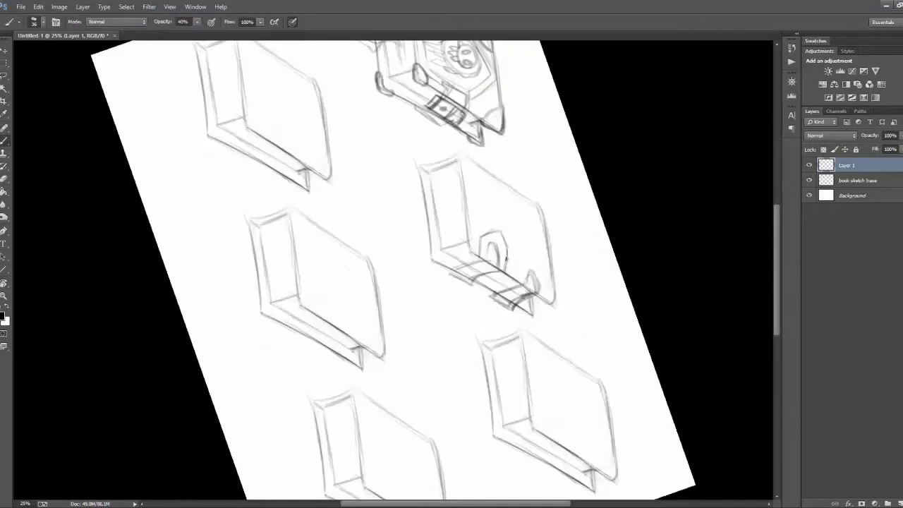
pyautogui.hotkey('ctrl', 'z')
pyautogui.moveTo(543, 297); pyautogui.dragTo(545, 273)
pyautogui.press('r')
pyautogui.moveTo(544, 271)
pyautogui.mouseDown()
pyautogui.moveTo(532, 125)
pyautogui.moveTo(452, 131)
pyautogui.mouseUp()
pyautogui.press('e')
pyautogui.press('b')
pyautogui.press('r')
pyautogui.moveTo(530, 185); pyautogui.dragTo(521, 179)
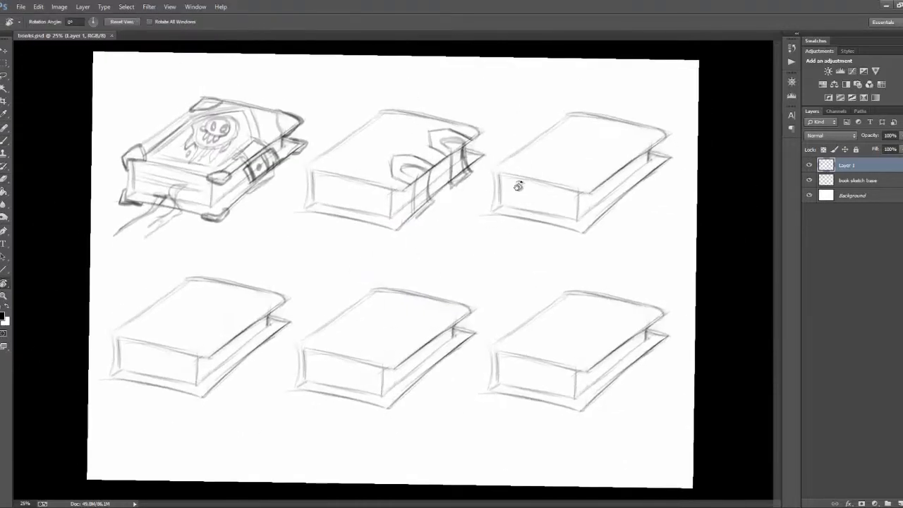
pyautogui.moveTo(530, 185); pyautogui.dragTo(373, 151)
pyautogui.press('b')
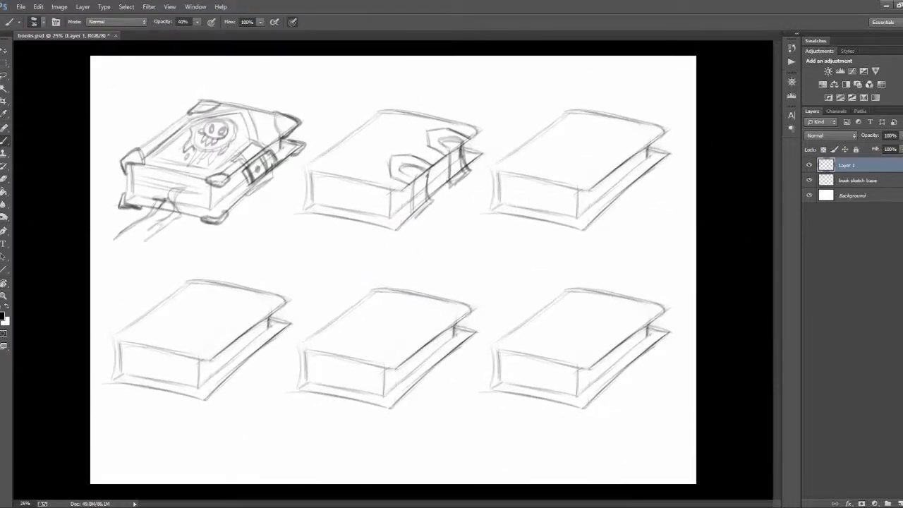
pyautogui.moveTo(419, 190)
pyautogui.mouseDown()
pyautogui.moveTo(431, 179)
pyautogui.moveTo(413, 167)
pyautogui.mouseUp()
pyautogui.hotkey('ctrl', 'alt', 'z')
pyautogui.hotkey('ctrl', 'alt', 'z')
pyautogui.hotkey('ctrl', 'alt', 'z')
pyautogui.moveTo(343, 177)
pyautogui.mouseDown()
pyautogui.moveTo(357, 145)
pyautogui.moveTo(380, 144)
pyautogui.moveTo(358, 155)
pyautogui.mouseUp()
pyautogui.hotkey('ctrl', 'alt', 'z')
pyautogui.moveTo(345, 163); pyautogui.dragTo(401, 120)
pyautogui.moveTo(385, 134)
pyautogui.mouseDown()
pyautogui.moveTo(354, 132)
pyautogui.moveTo(373, 141)
pyautogui.moveTo(317, 161)
pyautogui.moveTo(418, 128)
pyautogui.moveTo(428, 113)
pyautogui.moveTo(360, 150)
pyautogui.moveTo(467, 132)
pyautogui.moveTo(327, 153)
pyautogui.mouseUp()
pyautogui.hotkey('ctrl', 'alt', 'z')
pyautogui.hotkey('ctrl', 'alt', 'z')
pyautogui.hotkey('ctrl', 'alt', 'z')
# Step: Sketch a long jagged, lightning-like band along the spine side of the second book's cover
pyautogui.moveTo(305, 166)
pyautogui.mouseDown()
pyautogui.moveTo(309, 186)
pyautogui.moveTo(333, 175)
pyautogui.mouseUp()
pyautogui.moveTo(379, 111); pyautogui.dragTo(409, 112)
pyautogui.moveTo(377, 139); pyautogui.dragTo(355, 157)
pyautogui.moveTo(358, 159); pyautogui.dragTo(346, 166)
pyautogui.moveTo(416, 113); pyautogui.dragTo(389, 132)
pyautogui.moveTo(414, 122)
pyautogui.mouseDown()
pyautogui.moveTo(358, 178)
pyautogui.moveTo(401, 121)
pyautogui.moveTo(302, 149)
pyautogui.mouseUp()
# Step: Add dark vertical strap lines to the second book's long side and curved contours around the eye shapes on its cover
pyautogui.press('r')
pyautogui.moveTo(292, 256); pyautogui.dragTo(351, 225)
pyautogui.press('r')
pyautogui.moveTo(338, 212); pyautogui.dragTo(387, 191)
pyautogui.moveTo(295, 223); pyautogui.dragTo(318, 226)
pyautogui.press('r')
pyautogui.moveTo(541, 236); pyautogui.dragTo(543, 247)
pyautogui.moveTo(432, 155); pyautogui.dragTo(433, 191)
pyautogui.moveTo(435, 154); pyautogui.dragTo(435, 188)
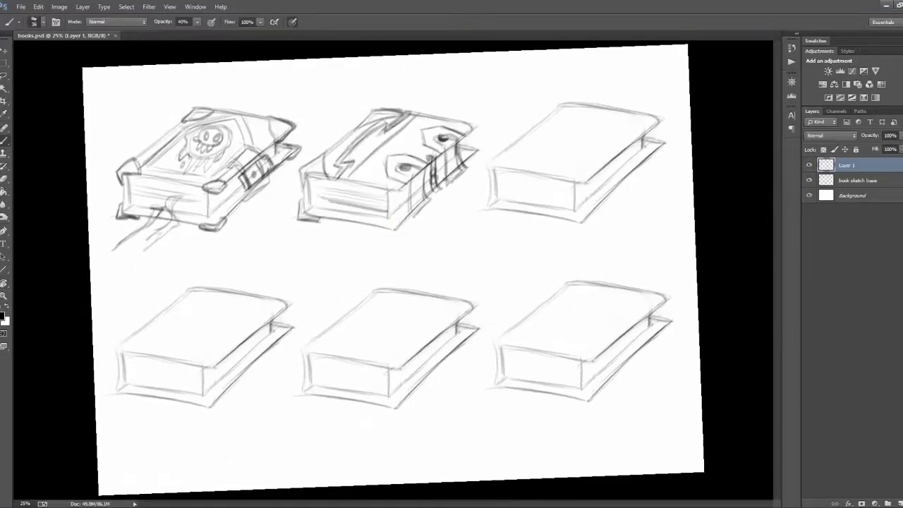
pyautogui.moveTo(408, 128); pyautogui.dragTo(393, 144)
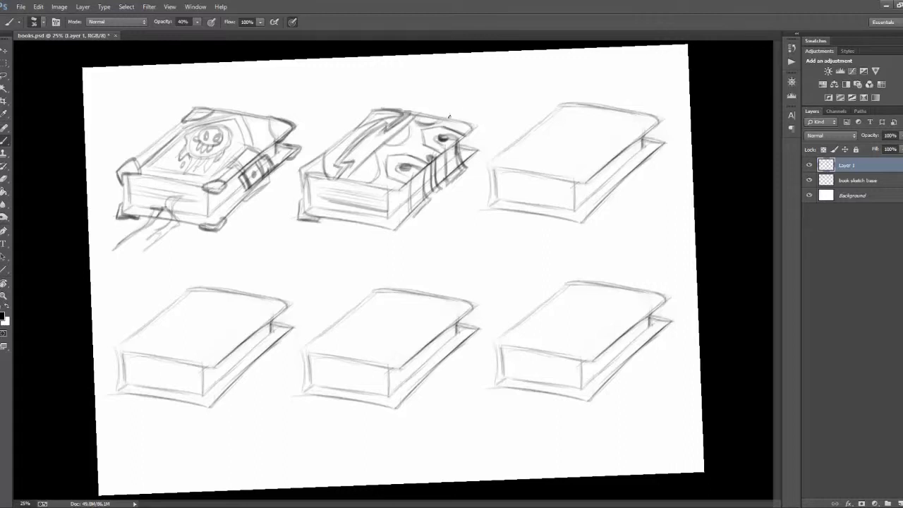
pyautogui.press('r')
pyautogui.moveTo(665, 246); pyautogui.dragTo(667, 258)
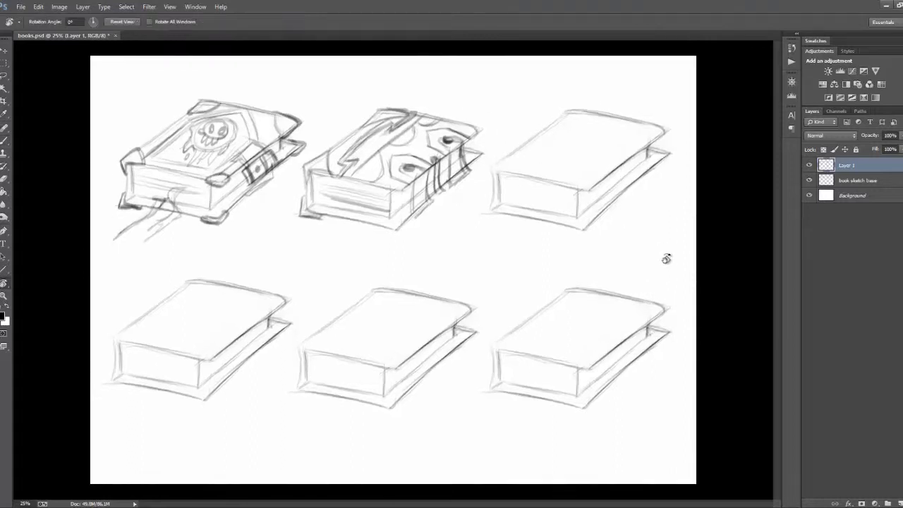
# Step: Draw an eye on the third book's cover and a wavy, dripping outline across the cover's far part
pyautogui.moveTo(585, 148)
pyautogui.mouseDown()
pyautogui.moveTo(616, 160)
pyautogui.moveTo(604, 151)
pyautogui.mouseUp()
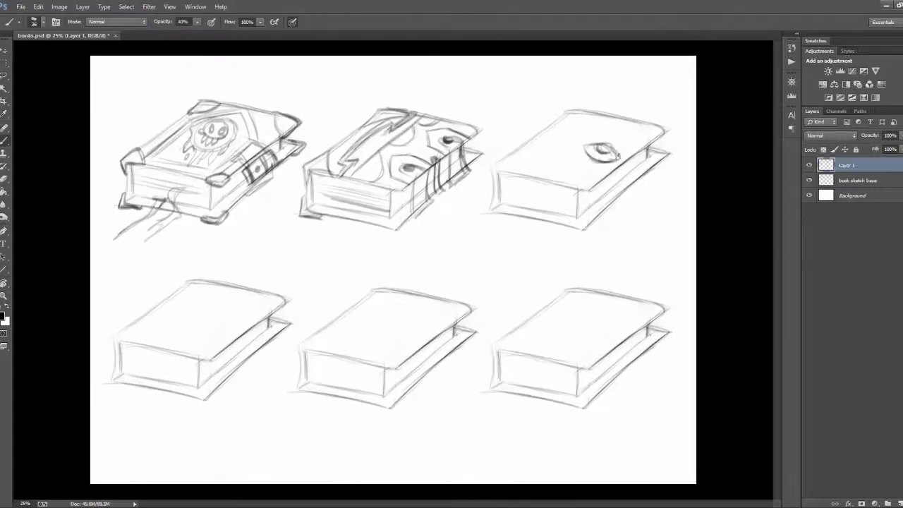
pyautogui.hotkey('ctrl', 'z')
pyautogui.moveTo(554, 131)
pyautogui.mouseDown()
pyautogui.moveTo(600, 133)
pyautogui.moveTo(567, 122)
pyautogui.mouseUp()
pyautogui.press('e')
pyautogui.press('b')
pyautogui.moveTo(539, 149); pyautogui.dragTo(623, 134)
pyautogui.moveTo(623, 135); pyautogui.dragTo(646, 146)
# Step: Add small round blobs beside the third book's eye and refine the dripping outline above it
pyautogui.moveTo(559, 156); pyautogui.dragTo(562, 155)
pyautogui.moveTo(540, 156); pyautogui.dragTo(542, 160)
pyautogui.press('e')
pyautogui.moveTo(570, 140); pyautogui.dragTo(608, 136)
pyautogui.press('b')
pyautogui.moveTo(607, 135); pyautogui.dragTo(642, 135)
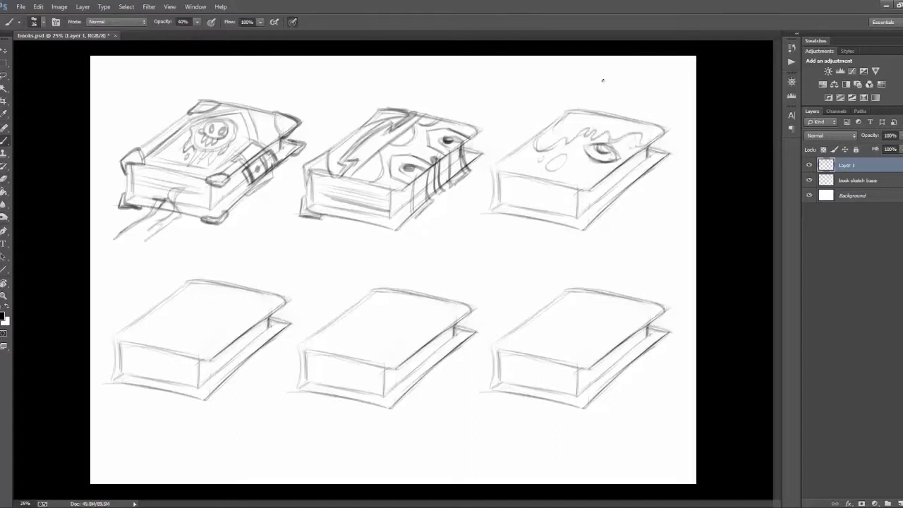
# Step: Draw a slime drip down the third book's short side with a puddle below, and add rings around the eye
pyautogui.moveTo(512, 172)
pyautogui.mouseDown()
pyautogui.moveTo(516, 212)
pyautogui.moveTo(543, 224)
pyautogui.moveTo(518, 177)
pyautogui.mouseUp()
pyautogui.hotkey('ctrl', 'z')
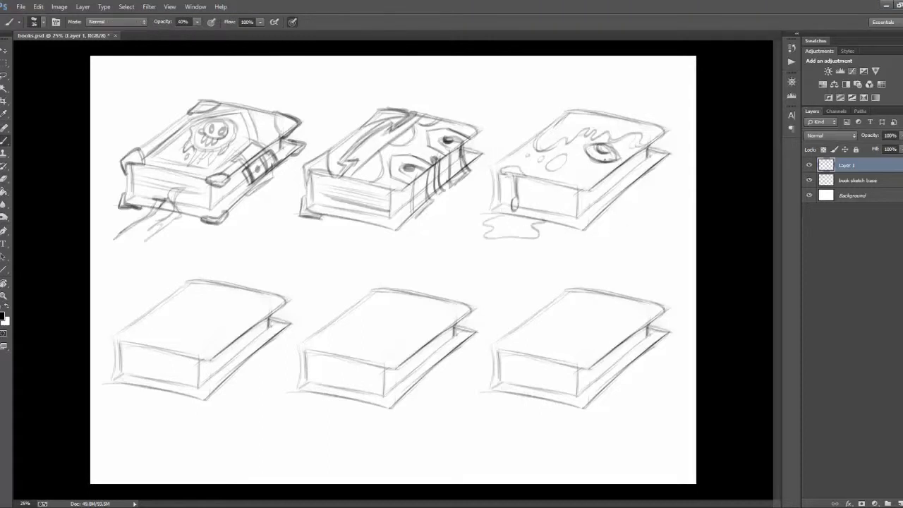
pyautogui.moveTo(580, 152)
pyautogui.mouseDown()
pyautogui.moveTo(614, 166)
pyautogui.moveTo(621, 155)
pyautogui.mouseUp()
pyautogui.moveTo(599, 147)
pyautogui.mouseDown()
pyautogui.moveTo(607, 151)
pyautogui.moveTo(586, 168)
pyautogui.mouseUp()
# Step: Add page lines to the third book's short side and jagged tears along its cover edge
pyautogui.moveTo(492, 171); pyautogui.dragTo(526, 143)
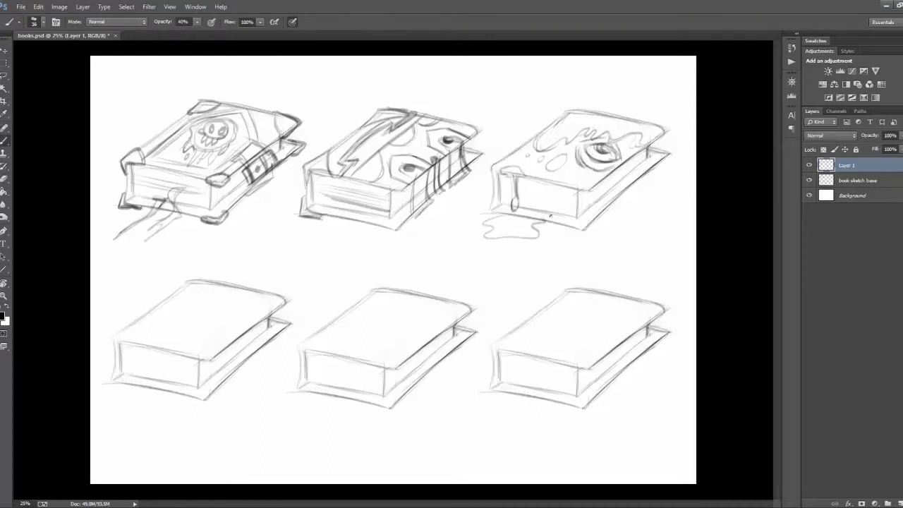
pyautogui.moveTo(522, 182); pyautogui.dragTo(559, 191)
pyautogui.moveTo(526, 195)
pyautogui.mouseDown()
pyautogui.moveTo(600, 191)
pyautogui.moveTo(652, 162)
pyautogui.moveTo(592, 215)
pyautogui.moveTo(618, 171)
pyautogui.moveTo(543, 182)
pyautogui.moveTo(573, 177)
pyautogui.mouseUp()
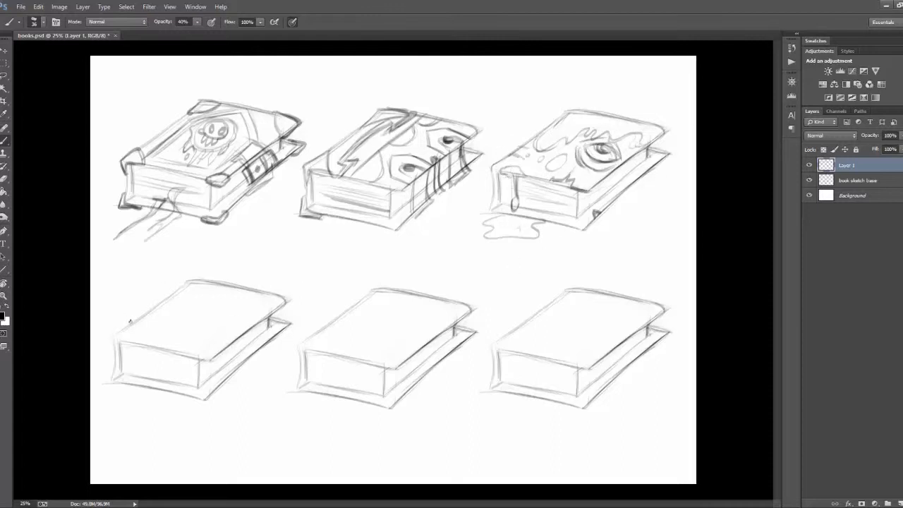
# Step: Draw a row of angular, rib-like claws gripping the spine edge of the fourth book
pyautogui.moveTo(115, 322)
pyautogui.mouseDown()
pyautogui.moveTo(132, 328)
pyautogui.moveTo(117, 384)
pyautogui.moveTo(157, 304)
pyautogui.moveTo(182, 285)
pyautogui.mouseUp()
pyautogui.moveTo(163, 296); pyautogui.dragTo(200, 274)
pyautogui.moveTo(121, 322)
pyautogui.mouseDown()
pyautogui.moveTo(177, 304)
pyautogui.moveTo(188, 207)
pyautogui.moveTo(205, 274)
pyautogui.moveTo(172, 293)
pyautogui.mouseUp()
pyautogui.moveTo(134, 330); pyautogui.dragTo(112, 343)
pyautogui.moveTo(145, 306); pyautogui.dragTo(165, 287)
pyautogui.moveTo(148, 292); pyautogui.dragTo(172, 283)
pyautogui.moveTo(129, 307); pyautogui.dragTo(118, 324)
pyautogui.moveTo(131, 326)
pyautogui.mouseDown()
pyautogui.moveTo(108, 332)
pyautogui.moveTo(110, 377)
pyautogui.mouseUp()
pyautogui.moveTo(131, 383); pyautogui.dragTo(110, 383)
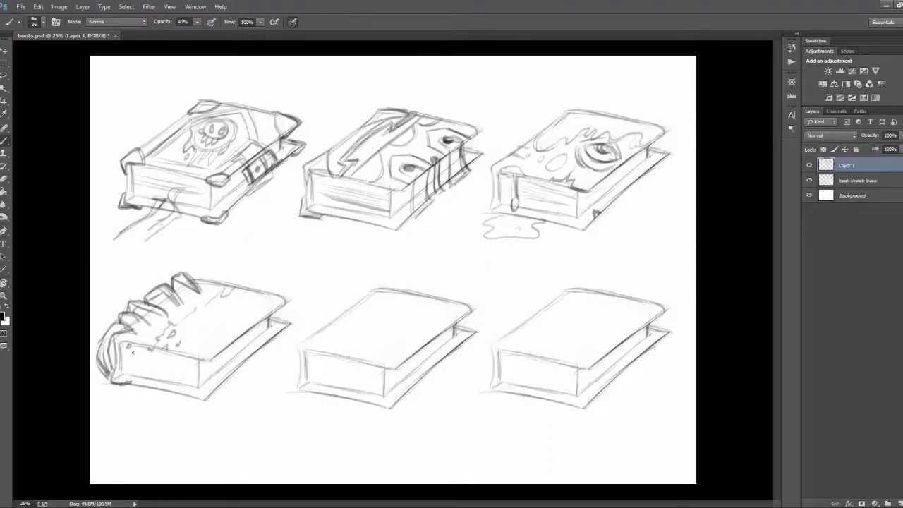
# Step: Draw a jagged, torn opening in the fourth book's short side and a dark notch on the cover's far edge
pyautogui.moveTo(124, 342)
pyautogui.mouseDown()
pyautogui.moveTo(154, 367)
pyautogui.moveTo(150, 387)
pyautogui.mouseUp()
pyautogui.moveTo(144, 310); pyautogui.dragTo(153, 319)
pyautogui.moveTo(176, 283); pyautogui.dragTo(188, 294)
pyautogui.moveTo(197, 289); pyautogui.dragTo(241, 285)
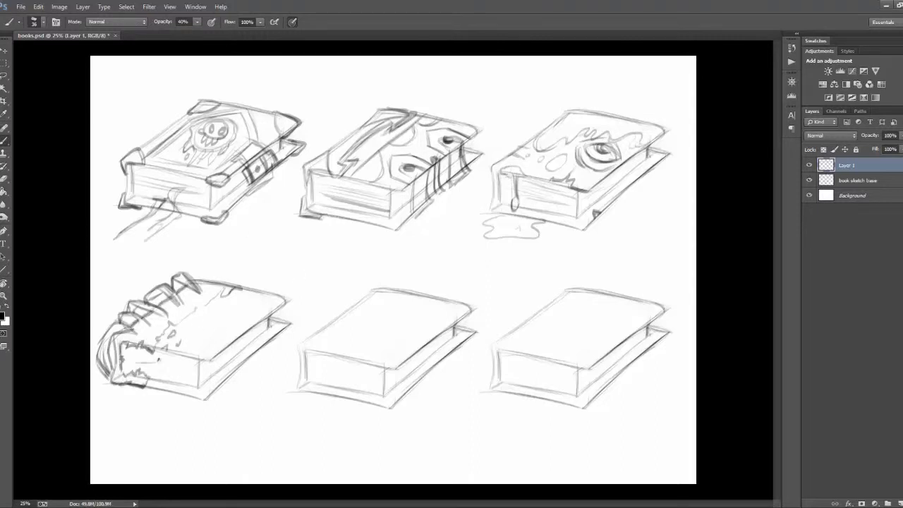
# Step: Draw a bone sticking out of the fourth book's torn opening, save the file and add blotches to the cover
pyautogui.moveTo(175, 363); pyautogui.dragTo(130, 388)
pyautogui.moveTo(124, 389)
pyautogui.mouseDown()
pyautogui.moveTo(134, 402)
pyautogui.moveTo(150, 387)
pyautogui.moveTo(134, 387)
pyautogui.mouseUp()
pyautogui.press('e')
pyautogui.press('b')
pyautogui.hotkey('ctrl', 's')
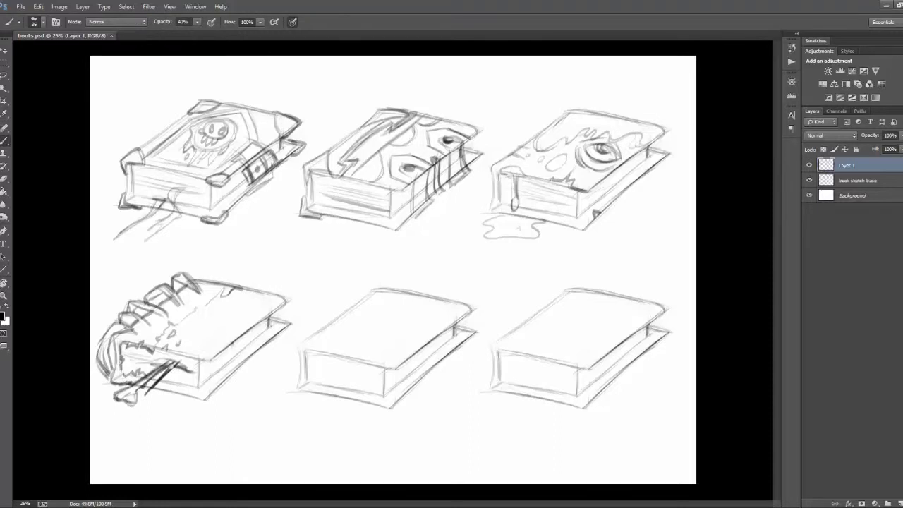
pyautogui.moveTo(205, 312); pyautogui.dragTo(249, 327)
# Step: Sketch dark straps at both ends of the fifth book's long side with jagged teeth between them
pyautogui.moveTo(403, 357); pyautogui.dragTo(409, 392)
pyautogui.moveTo(449, 325)
pyautogui.mouseDown()
pyautogui.moveTo(457, 350)
pyautogui.moveTo(439, 337)
pyautogui.mouseUp()
pyautogui.press('e')
pyautogui.press('b')
pyautogui.moveTo(459, 322); pyautogui.dragTo(456, 346)
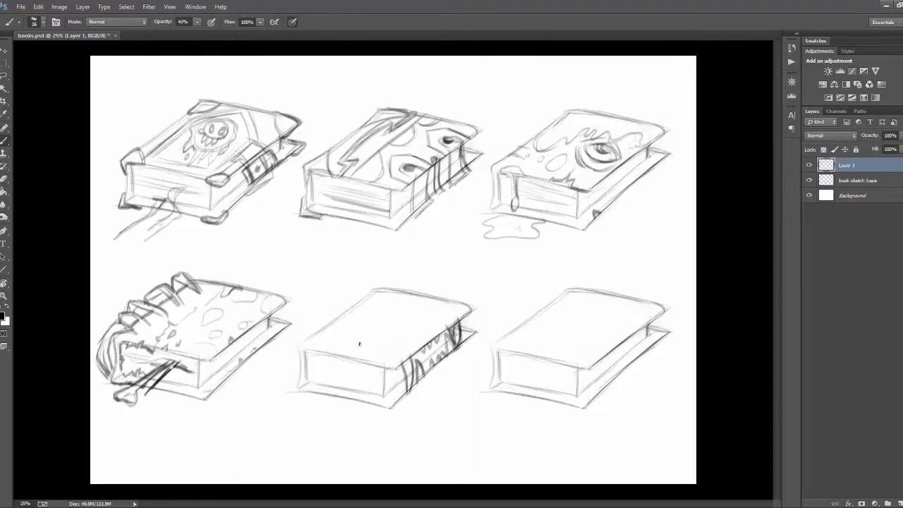
# Step: Draw jagged tiger-like stripes across the fifth book's cover and darken its far corner
pyautogui.moveTo(432, 304); pyautogui.dragTo(346, 329)
pyautogui.moveTo(417, 333); pyautogui.dragTo(332, 354)
pyautogui.moveTo(454, 300); pyautogui.dragTo(471, 307)
pyautogui.moveTo(374, 294)
pyautogui.mouseDown()
pyautogui.moveTo(303, 344)
pyautogui.moveTo(372, 357)
pyautogui.mouseUp()
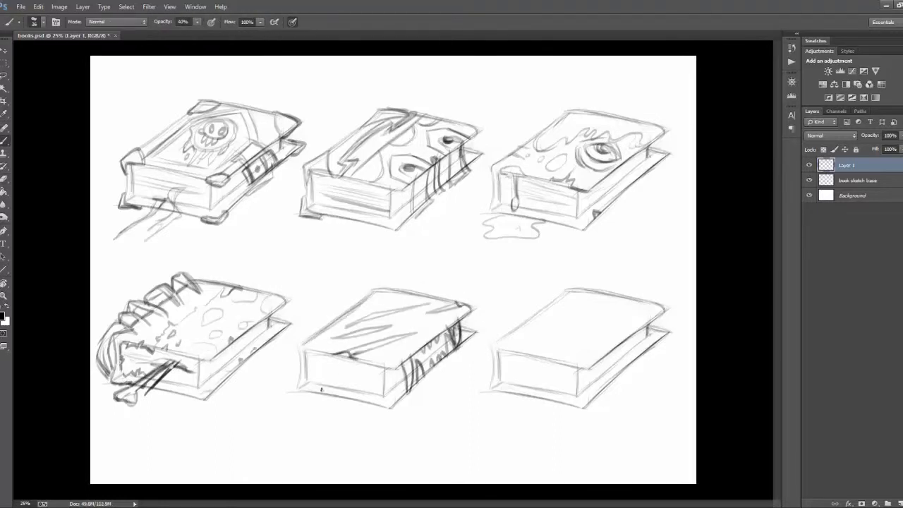
# Step: Draw a long, pointed tongue-like ribbon hanging from the fifth book's short side, with small fangs beside it
pyautogui.moveTo(299, 351); pyautogui.dragTo(301, 372)
pyautogui.moveTo(354, 372)
pyautogui.mouseDown()
pyautogui.moveTo(271, 437)
pyautogui.moveTo(378, 375)
pyautogui.mouseUp()
pyautogui.moveTo(364, 373)
pyautogui.mouseDown()
pyautogui.moveTo(354, 412)
pyautogui.moveTo(272, 436)
pyautogui.mouseUp()
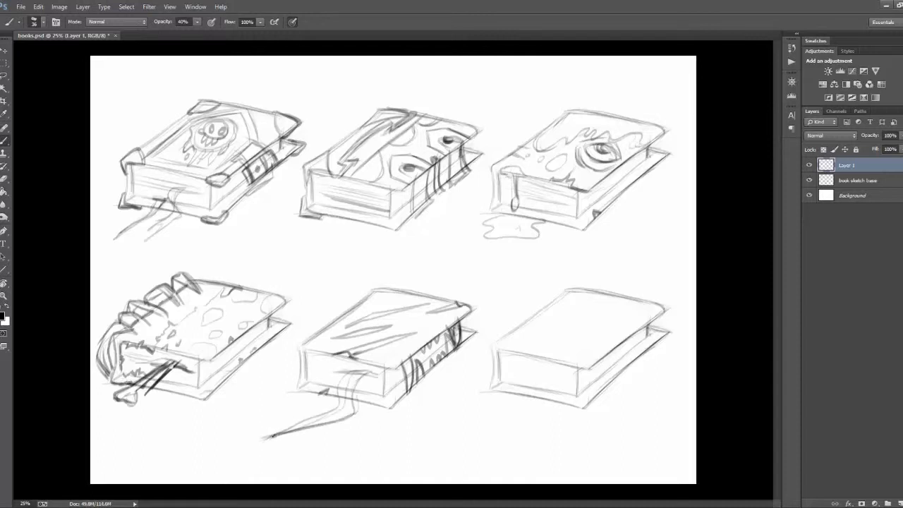
pyautogui.press('e')
pyautogui.moveTo(341, 394)
pyautogui.mouseDown()
pyautogui.moveTo(378, 375)
pyautogui.moveTo(339, 406)
pyautogui.mouseUp()
pyautogui.press('b')
pyautogui.moveTo(363, 374); pyautogui.dragTo(354, 416)
pyautogui.moveTo(348, 404); pyautogui.dragTo(282, 428)
pyautogui.moveTo(330, 369); pyautogui.dragTo(320, 380)
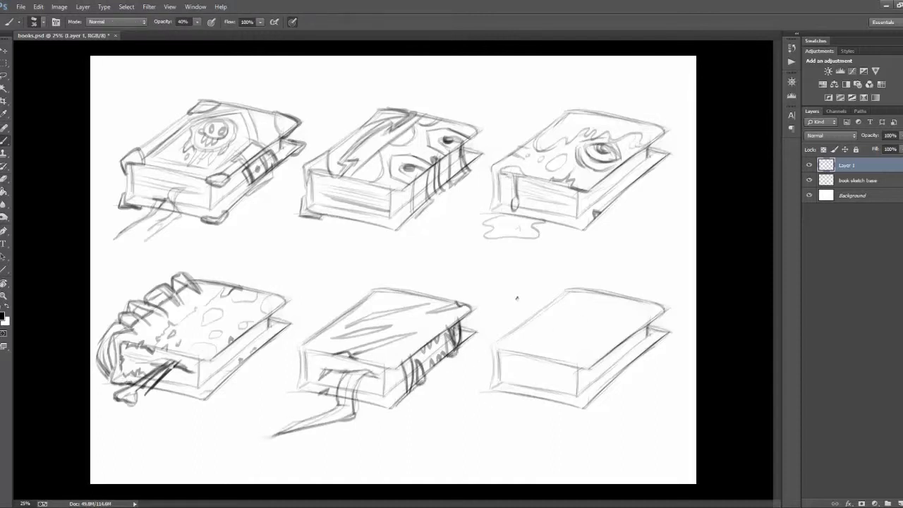
# Step: Sketch a large circular emblem with a band through it on the sixth book's cover
pyautogui.moveTo(532, 327)
pyautogui.mouseDown()
pyautogui.moveTo(594, 294)
pyautogui.moveTo(575, 348)
pyautogui.moveTo(577, 274)
pyautogui.moveTo(617, 258)
pyautogui.moveTo(661, 366)
pyautogui.mouseUp()
pyautogui.press('r')
pyautogui.press('e')
pyautogui.press('b')
pyautogui.press('r')
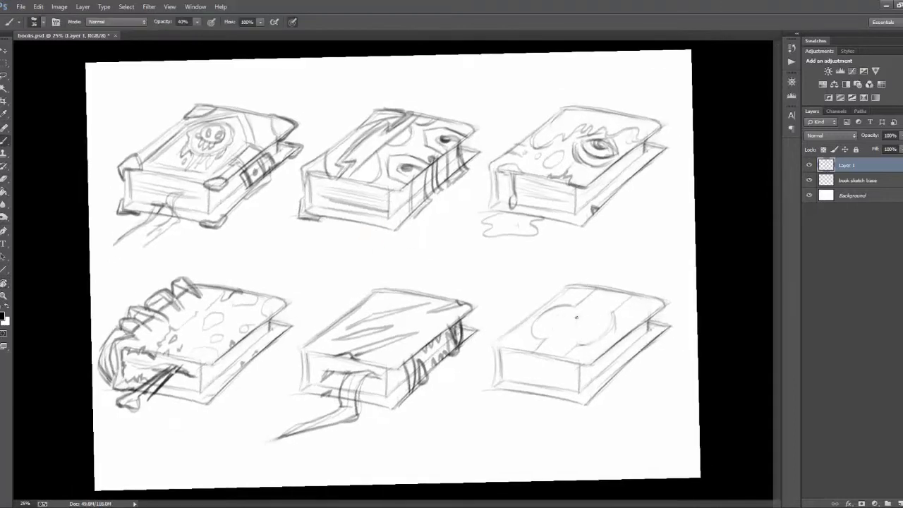
# Step: Draw a faceted oval gem in the sixth book's emblem and a clasp strap folding over the long side
pyautogui.moveTo(575, 317); pyautogui.dragTo(636, 331)
pyautogui.moveTo(636, 332)
pyautogui.mouseDown()
pyautogui.moveTo(640, 361)
pyautogui.moveTo(627, 377)
pyautogui.moveTo(636, 351)
pyautogui.mouseUp()
pyautogui.press('e')
pyautogui.press('b')
pyautogui.moveTo(612, 345)
pyautogui.mouseDown()
pyautogui.moveTo(625, 368)
pyautogui.moveTo(636, 360)
pyautogui.mouseUp()
pyautogui.moveTo(644, 296); pyautogui.dragTo(630, 323)
pyautogui.moveTo(522, 326); pyautogui.dragTo(515, 348)
pyautogui.moveTo(588, 289); pyautogui.dragTo(555, 301)
pyautogui.hotkey('ctrl', 'alt', 'z')
pyautogui.hotkey('ctrl', 'alt', 'z')
pyautogui.hotkey('ctrl', 'alt', 'z')
# Step: Draw thick corner edges on the upper and lower covers of the sixth book
pyautogui.moveTo(661, 303)
pyautogui.mouseDown()
pyautogui.moveTo(580, 365)
pyautogui.moveTo(626, 325)
pyautogui.moveTo(592, 310)
pyautogui.mouseUp()
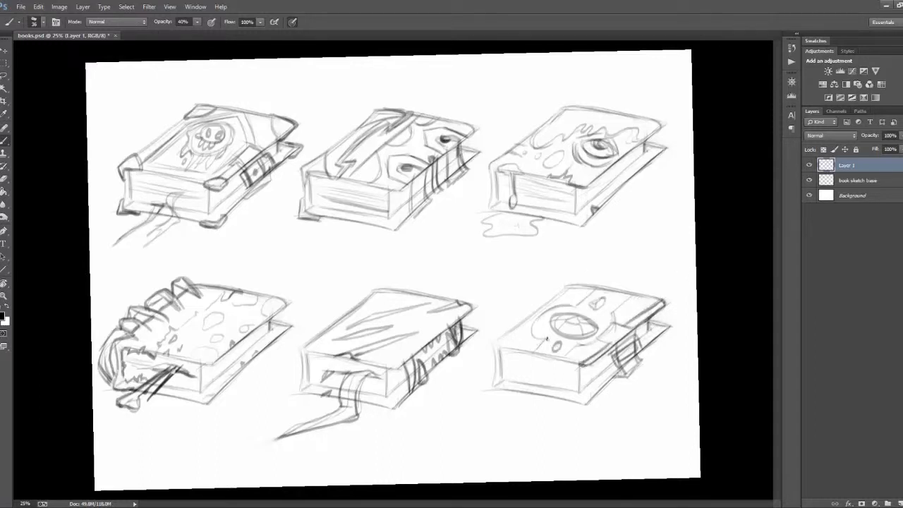
pyautogui.moveTo(547, 339); pyautogui.dragTo(538, 355)
pyautogui.moveTo(499, 351); pyautogui.dragTo(537, 355)
pyautogui.moveTo(573, 284)
pyautogui.mouseDown()
pyautogui.moveTo(597, 287)
pyautogui.moveTo(580, 284)
pyautogui.mouseUp()
pyautogui.moveTo(629, 293); pyautogui.dragTo(662, 303)
pyautogui.moveTo(552, 399); pyautogui.dragTo(591, 405)
pyautogui.moveTo(491, 392); pyautogui.dragTo(523, 394)
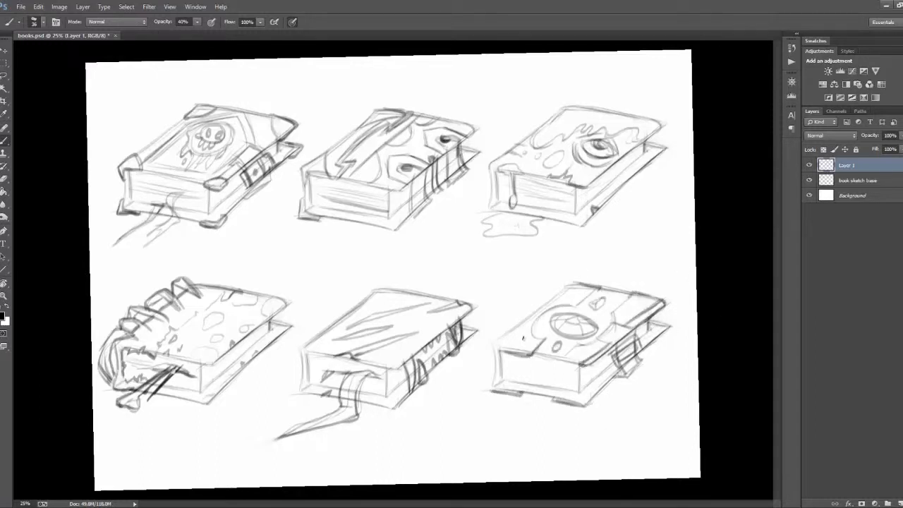
# Step: Draw curved inner borders for the corner guards on the sixth book's cover
pyautogui.moveTo(525, 328); pyautogui.dragTo(535, 348)
pyautogui.moveTo(556, 300); pyautogui.dragTo(591, 289)
pyautogui.moveTo(639, 295)
pyautogui.mouseDown()
pyautogui.moveTo(618, 308)
pyautogui.moveTo(621, 325)
pyautogui.mouseUp()
pyautogui.moveTo(573, 361); pyautogui.dragTo(599, 351)
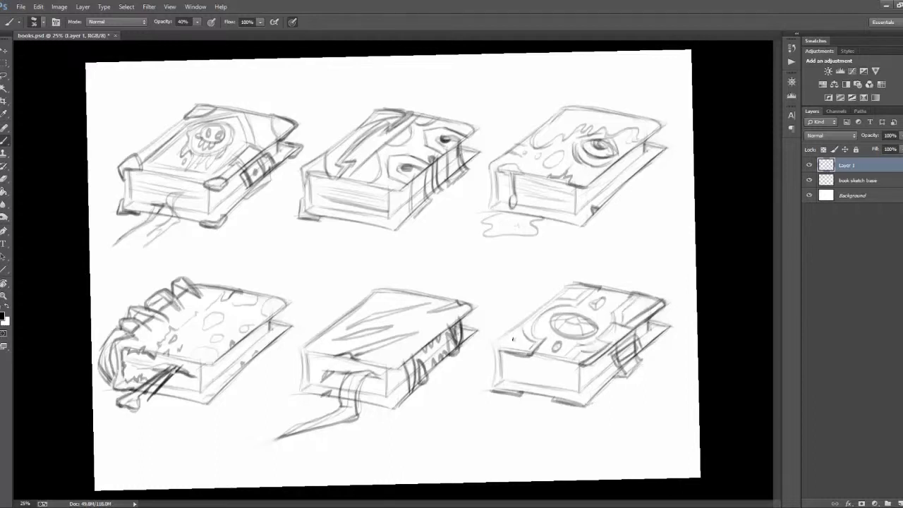
# Step: Fill the sixth book's corner guards with small ornamental marks and strengthen its spine edge
pyautogui.moveTo(505, 341); pyautogui.dragTo(528, 345)
pyautogui.moveTo(567, 290); pyautogui.dragTo(581, 296)
pyautogui.moveTo(626, 313); pyautogui.dragTo(653, 299)
pyautogui.moveTo(577, 355); pyautogui.dragTo(586, 354)
pyautogui.moveTo(495, 343); pyautogui.dragTo(492, 386)
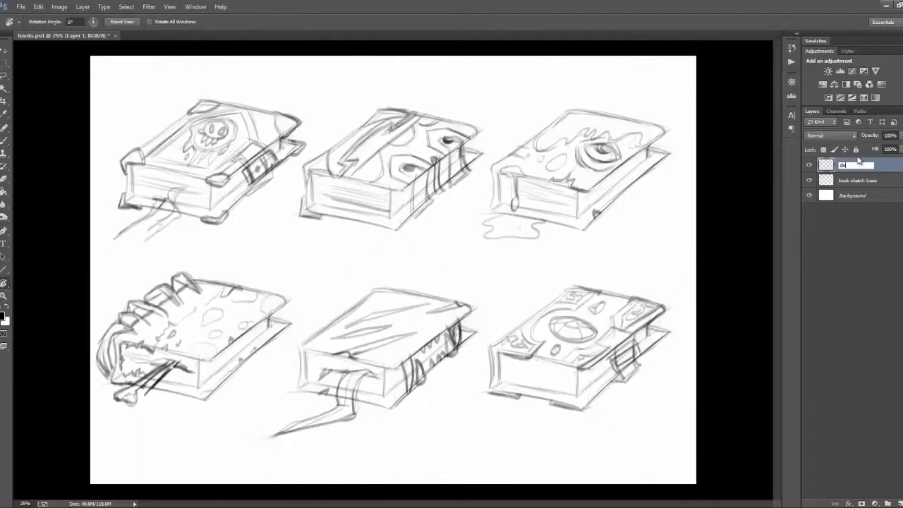
# Step: Hide the designs1 layer and add a new layer named designs2 above it
pyautogui.hotkey('ctrl', 'shift', 'alt', 'n')
pyautogui.click(809, 180)
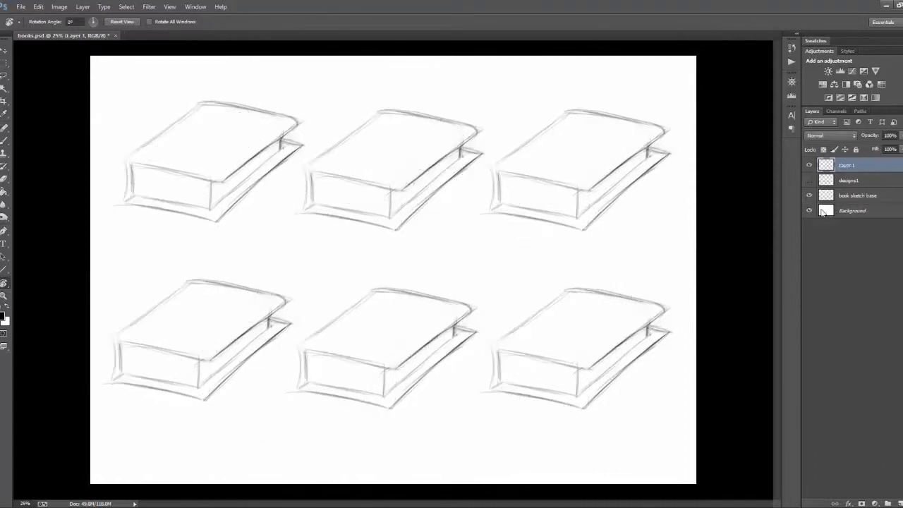
pyautogui.write('designs2')
pyautogui.press('Return')
# Step: Sketch a skull with large eye sockets and teeth on the far part of the first book's cover
pyautogui.press('b')
pyautogui.moveTo(202, 134)
pyautogui.mouseDown()
pyautogui.moveTo(244, 130)
pyautogui.moveTo(201, 135)
pyautogui.moveTo(212, 148)
pyautogui.moveTo(207, 107)
pyautogui.moveTo(234, 118)
pyautogui.mouseUp()
pyautogui.moveTo(199, 141); pyautogui.dragTo(211, 151)
pyautogui.moveTo(254, 103); pyautogui.dragTo(235, 130)
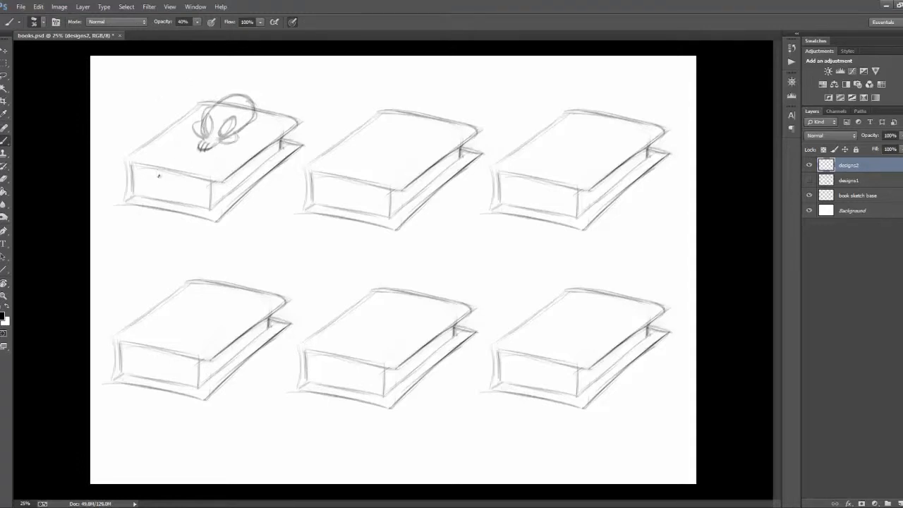
pyautogui.moveTo(145, 164); pyautogui.dragTo(178, 125)
pyautogui.moveTo(149, 166)
pyautogui.mouseDown()
pyautogui.moveTo(181, 169)
pyautogui.moveTo(185, 137)
pyautogui.mouseUp()
pyautogui.hotkey('ctrl', 'alt', 'z')
pyautogui.hotkey('ctrl', 'alt', 'z')
pyautogui.hotkey('ctrl', 'alt', 'z')
# Step: Sketch a skeletal arm and hand reaching from the skull over the first book's front edge
pyautogui.moveTo(189, 136)
pyautogui.mouseDown()
pyautogui.moveTo(165, 172)
pyautogui.moveTo(176, 197)
pyautogui.mouseUp()
pyautogui.moveTo(146, 164); pyautogui.dragTo(151, 213)
pyautogui.moveTo(151, 212); pyautogui.dragTo(182, 177)
pyautogui.moveTo(192, 131); pyautogui.dragTo(152, 167)
pyautogui.moveTo(191, 131); pyautogui.dragTo(170, 171)
pyautogui.moveTo(212, 150)
pyautogui.mouseDown()
pyautogui.moveTo(176, 174)
pyautogui.moveTo(169, 212)
pyautogui.mouseUp()
# Step: Clean up overlapping lines on the skeletal arm and define its knuckles, finger bones and forearm
pyautogui.press('e')
pyautogui.moveTo(185, 171); pyautogui.dragTo(178, 200)
pyautogui.press('b')
pyautogui.moveTo(148, 165)
pyautogui.mouseDown()
pyautogui.moveTo(138, 168)
pyautogui.moveTo(170, 173)
pyautogui.mouseUp()
pyautogui.hotkey('ctrl', 'z')
pyautogui.moveTo(155, 171); pyautogui.dragTo(161, 173)
pyautogui.moveTo(147, 168); pyautogui.dragTo(153, 178)
pyautogui.moveTo(161, 176); pyautogui.dragTo(158, 213)
pyautogui.press('e')
pyautogui.moveTo(189, 139); pyautogui.dragTo(175, 174)
pyautogui.press('b')
pyautogui.moveTo(185, 165)
pyautogui.mouseDown()
pyautogui.moveTo(171, 174)
pyautogui.moveTo(168, 201)
pyautogui.mouseUp()
pyautogui.moveTo(174, 176); pyautogui.dragTo(163, 213)
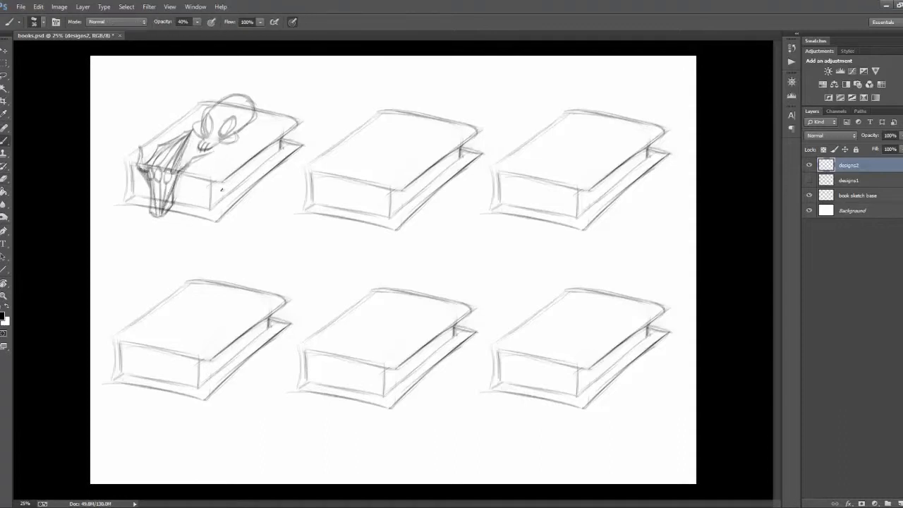
# Step: Draw a second skeletal hand with rounded knuckles gripping the far corner of the first book's cover
pyautogui.moveTo(262, 110); pyautogui.dragTo(251, 145)
pyautogui.moveTo(285, 119); pyautogui.dragTo(257, 141)
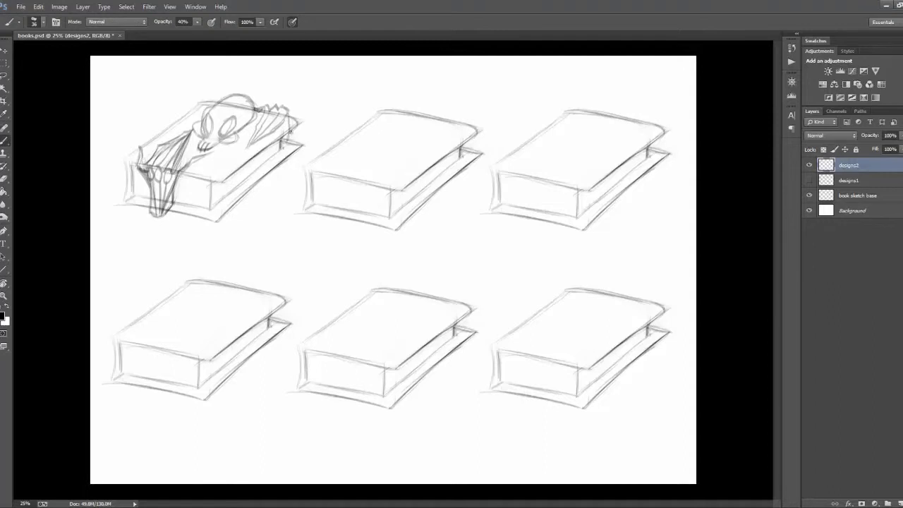
pyautogui.hotkey('ctrl', 'z')
pyautogui.moveTo(291, 113)
pyautogui.mouseDown()
pyautogui.moveTo(282, 137)
pyautogui.moveTo(277, 114)
pyautogui.mouseUp()
pyautogui.moveTo(280, 106); pyautogui.dragTo(285, 114)
pyautogui.moveTo(265, 106); pyautogui.dragTo(268, 118)
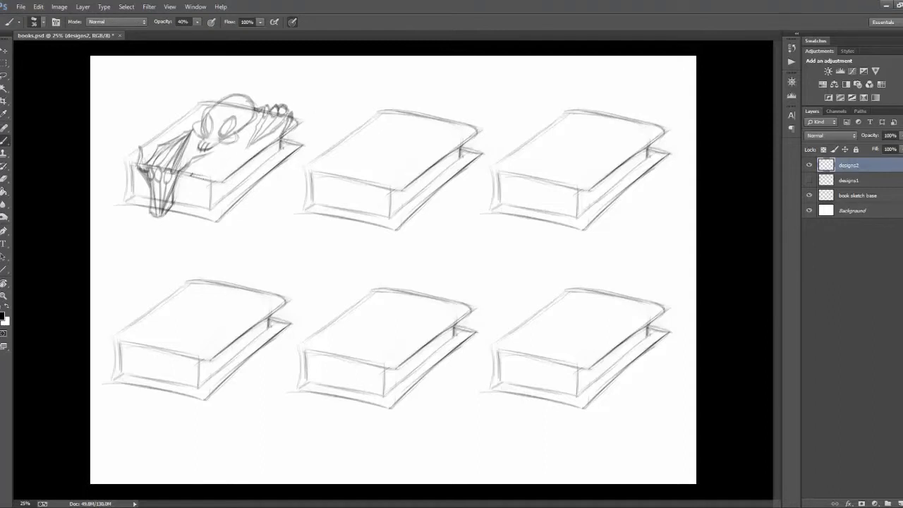
# Step: Draw a curved body line below the skull and a few page lines on the first book's front
pyautogui.hotkey('ctrl', 'z')
pyautogui.moveTo(191, 174); pyautogui.dragTo(266, 142)
pyautogui.hotkey('ctrl', 'z')
pyautogui.hotkey('ctrl', 'z')
pyautogui.moveTo(193, 173); pyautogui.dragTo(243, 162)
pyautogui.moveTo(189, 110); pyautogui.dragTo(179, 120)
pyautogui.hotkey('ctrl', 'z')
pyautogui.moveTo(176, 185); pyautogui.dragTo(209, 189)
pyautogui.moveTo(180, 198); pyautogui.dragTo(198, 200)
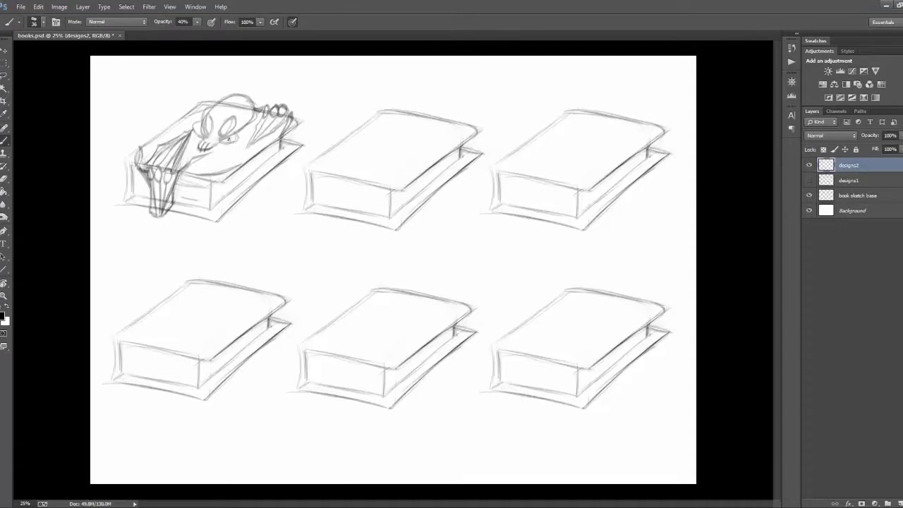
# Step: Darken the skull's eye sockets and nose and outline the first book's outer corner beside the hand
pyautogui.moveTo(207, 116); pyautogui.dragTo(221, 133)
pyautogui.moveTo(210, 137); pyautogui.dragTo(213, 143)
pyautogui.moveTo(123, 159); pyautogui.dragTo(127, 202)
pyautogui.moveTo(123, 159); pyautogui.dragTo(138, 149)
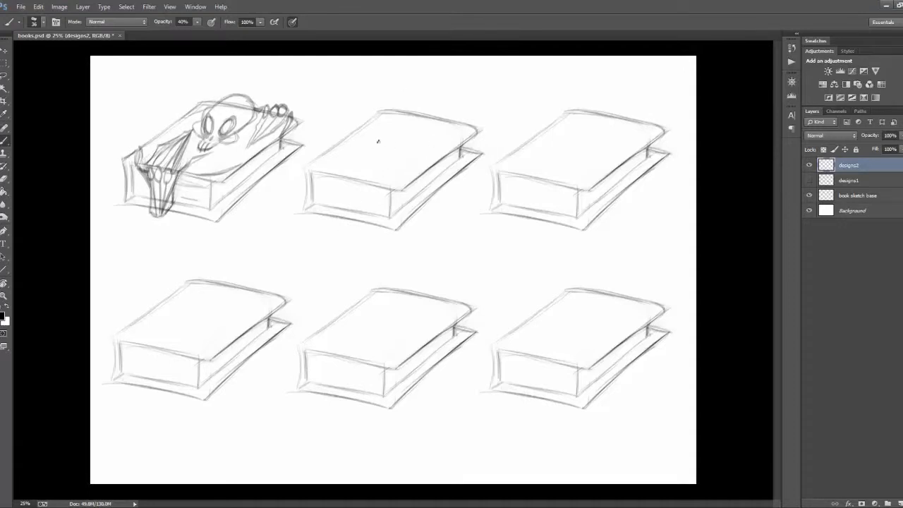
# Step: Sketch the main curved dividing lines of the design across the second book's cover
pyautogui.moveTo(314, 159); pyautogui.dragTo(405, 185)
pyautogui.moveTo(364, 127)
pyautogui.mouseDown()
pyautogui.moveTo(367, 156)
pyautogui.moveTo(422, 155)
pyautogui.mouseUp()
pyautogui.press('r')
pyautogui.moveTo(569, 107)
pyautogui.mouseDown()
pyautogui.moveTo(528, 58)
pyautogui.moveTo(452, 54)
pyautogui.mouseUp()
pyautogui.moveTo(293, 164)
pyautogui.mouseDown()
pyautogui.moveTo(330, 198)
pyautogui.moveTo(452, 189)
pyautogui.moveTo(456, 208)
pyautogui.mouseUp()
pyautogui.press('r')
pyautogui.press('e')
pyautogui.press('b')
pyautogui.moveTo(464, 217)
pyautogui.mouseDown()
pyautogui.moveTo(473, 205)
pyautogui.moveTo(390, 167)
pyautogui.moveTo(388, 174)
pyautogui.moveTo(426, 147)
pyautogui.moveTo(415, 132)
pyautogui.mouseUp()
pyautogui.press('r')
# Step: Add an arched band, curved side plates and a curled corner ornament to the second book's cover
pyautogui.press('e')
pyautogui.press('b')
pyautogui.press('r')
pyautogui.moveTo(577, 240); pyautogui.dragTo(579, 268)
pyautogui.press('b')
pyautogui.moveTo(371, 129)
pyautogui.mouseDown()
pyautogui.moveTo(379, 153)
pyautogui.moveTo(361, 132)
pyautogui.mouseUp()
pyautogui.moveTo(399, 169)
pyautogui.mouseDown()
pyautogui.moveTo(444, 165)
pyautogui.moveTo(357, 158)
pyautogui.mouseUp()
pyautogui.press('r')
pyautogui.press('b')
pyautogui.moveTo(278, 185)
pyautogui.mouseDown()
pyautogui.moveTo(313, 137)
pyautogui.moveTo(358, 150)
pyautogui.moveTo(311, 142)
pyautogui.mouseUp()
pyautogui.press('r')
pyautogui.press('e')
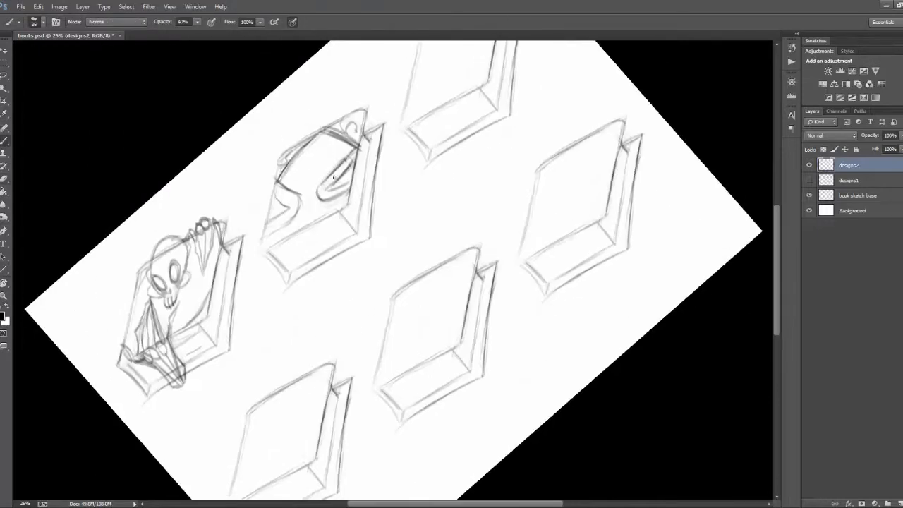
# Step: Draw a framed rectangular panel with a faceted centre in the middle of the second book's cover
pyautogui.press('r')
pyautogui.moveTo(296, 192); pyautogui.dragTo(389, 207)
pyautogui.press('b')
pyautogui.moveTo(370, 136)
pyautogui.mouseDown()
pyautogui.moveTo(406, 146)
pyautogui.moveTo(427, 127)
pyautogui.moveTo(421, 145)
pyautogui.mouseUp()
pyautogui.hotkey('ctrl', 'z')
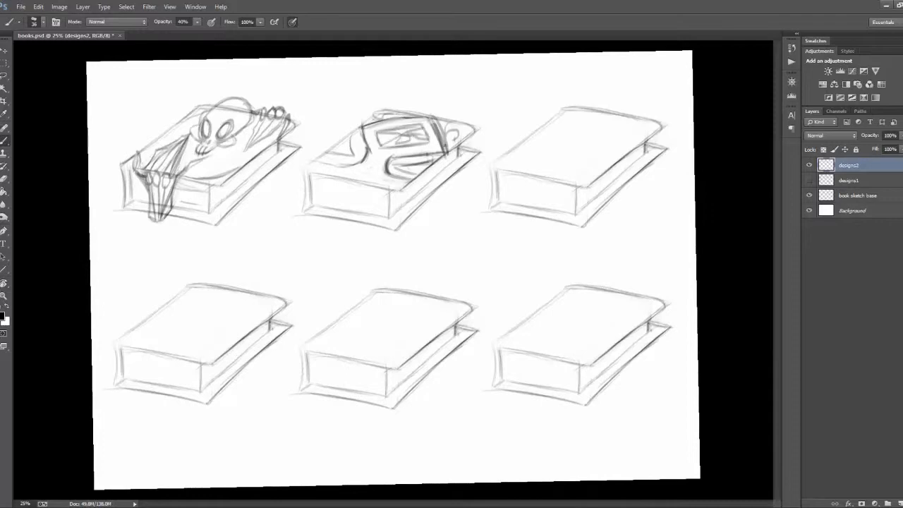
# Step: Add a triangular inset to the second book's side plate and thicken the cover's outer edges
pyautogui.press('r')
pyautogui.moveTo(476, 181); pyautogui.dragTo(433, 155)
pyautogui.press('b')
pyautogui.moveTo(306, 143)
pyautogui.mouseDown()
pyautogui.moveTo(337, 120)
pyautogui.moveTo(286, 188)
pyautogui.mouseUp()
pyautogui.hotkey('ctrl', 'z')
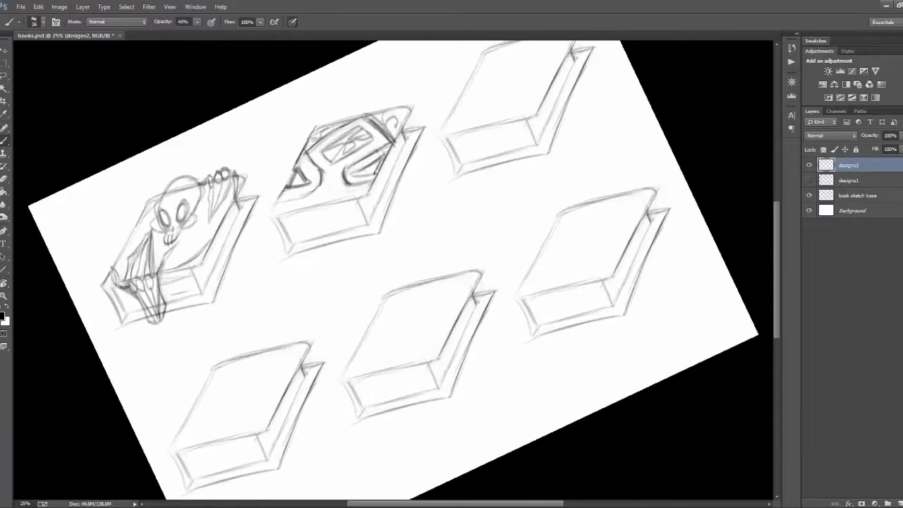
pyautogui.moveTo(400, 141); pyautogui.dragTo(368, 197)
pyautogui.moveTo(312, 135); pyautogui.dragTo(388, 111)
# Step: Draw rows of small teeth along the near edges of the second book's covers and darken its corner edges
pyautogui.press('r')
pyautogui.moveTo(593, 218); pyautogui.dragTo(600, 314)
pyautogui.press('b')
pyautogui.moveTo(380, 156); pyautogui.dragTo(368, 179)
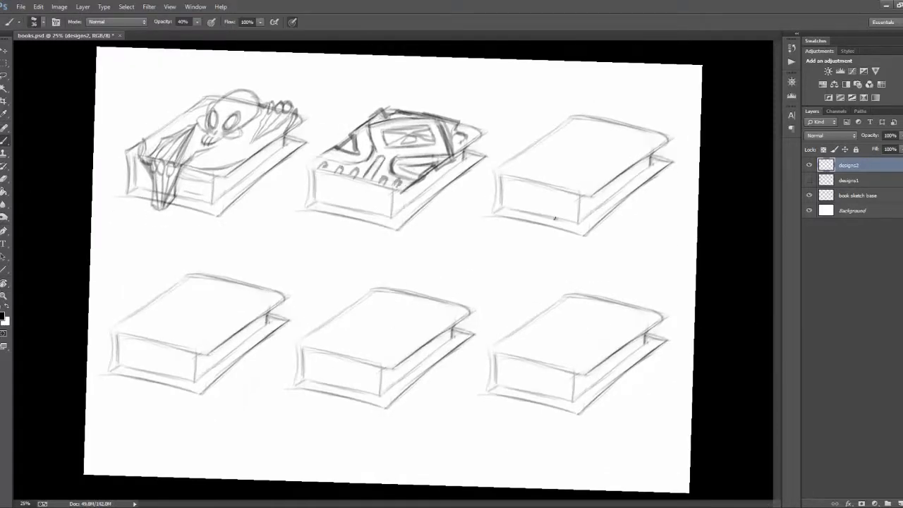
pyautogui.press('r')
pyautogui.moveTo(518, 395)
pyautogui.mouseDown()
pyautogui.moveTo(567, 285)
pyautogui.moveTo(503, 405)
pyautogui.mouseUp()
pyautogui.press('b')
pyautogui.moveTo(391, 189); pyautogui.dragTo(389, 220)
# Step: Outline a diamond-shaped gem and scalloped bands at both ends of the third book's cover
pyautogui.press('r')
pyautogui.moveTo(598, 218); pyautogui.dragTo(593, 207)
pyautogui.press('b')
pyautogui.moveTo(529, 153)
pyautogui.mouseDown()
pyautogui.moveTo(542, 176)
pyautogui.moveTo(597, 147)
pyautogui.moveTo(598, 128)
pyautogui.mouseUp()
pyautogui.moveTo(495, 162); pyautogui.dragTo(567, 113)
pyautogui.moveTo(623, 117); pyautogui.dragTo(636, 119)
pyautogui.moveTo(535, 176); pyautogui.dragTo(541, 180)
pyautogui.moveTo(620, 165); pyautogui.dragTo(632, 159)
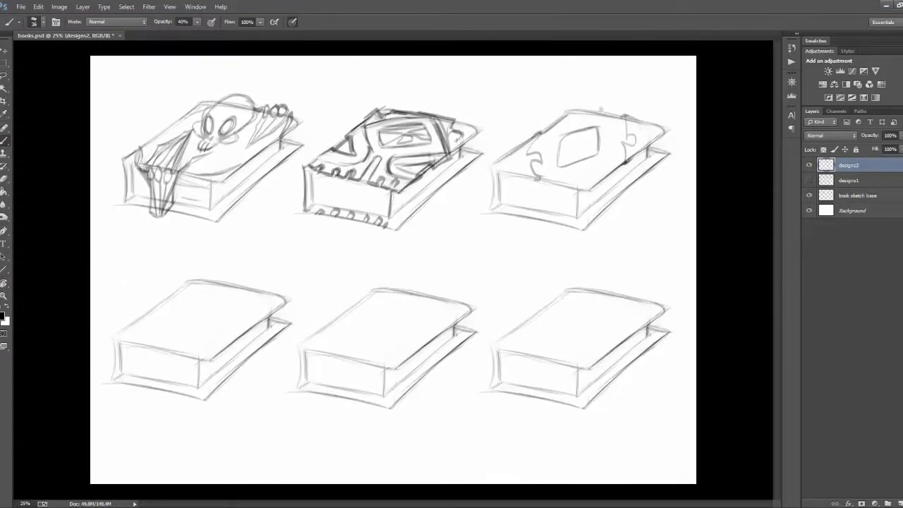
# Step: Add an outer frame and facets to the third book's gem and detail the scalloped band beside it
pyautogui.press('r')
pyautogui.press('b')
pyautogui.moveTo(564, 190)
pyautogui.mouseDown()
pyautogui.moveTo(501, 107)
pyautogui.moveTo(483, 159)
pyautogui.mouseUp()
pyautogui.moveTo(502, 107)
pyautogui.mouseDown()
pyautogui.moveTo(512, 133)
pyautogui.moveTo(564, 190)
pyautogui.moveTo(568, 150)
pyautogui.mouseUp()
pyautogui.press('r')
pyautogui.press('b')
pyautogui.moveTo(584, 139); pyautogui.dragTo(597, 130)
pyautogui.moveTo(529, 145); pyautogui.dragTo(525, 175)
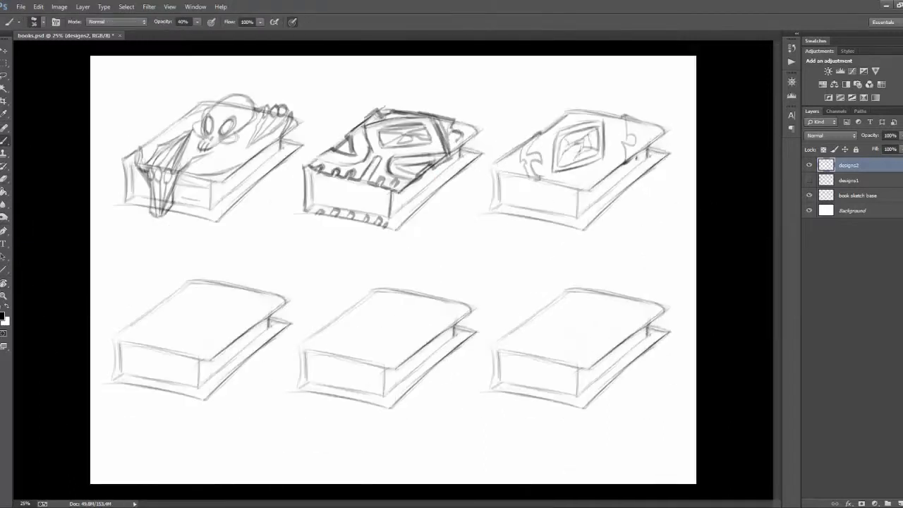
# Step: Extend the bands to the third book's lower cover and draw two forked ribbon bookmarks hanging from its pages
pyautogui.moveTo(633, 118); pyautogui.dragTo(634, 150)
pyautogui.moveTo(494, 215); pyautogui.dragTo(525, 219)
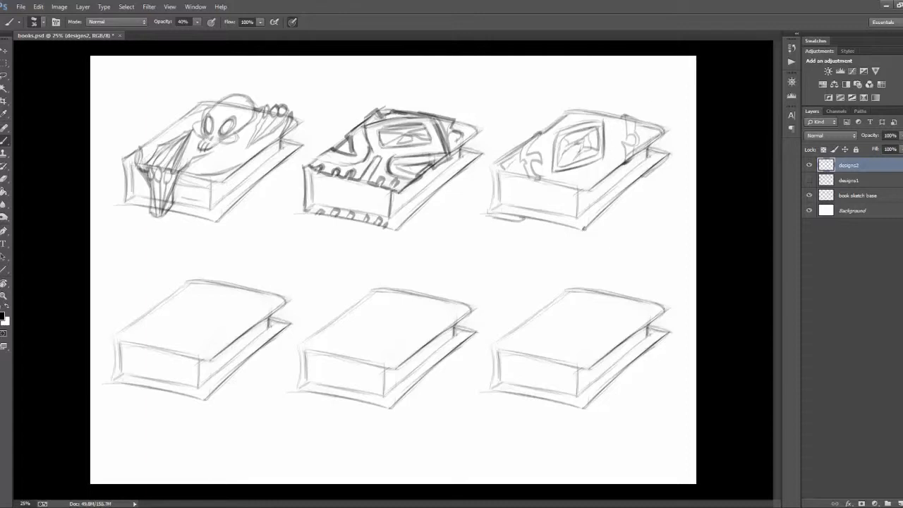
pyautogui.moveTo(516, 188)
pyautogui.mouseDown()
pyautogui.moveTo(565, 192)
pyautogui.moveTo(514, 243)
pyautogui.mouseUp()
pyautogui.moveTo(556, 199)
pyautogui.mouseDown()
pyautogui.moveTo(537, 246)
pyautogui.moveTo(550, 240)
pyautogui.moveTo(527, 223)
pyautogui.moveTo(515, 236)
pyautogui.mouseUp()
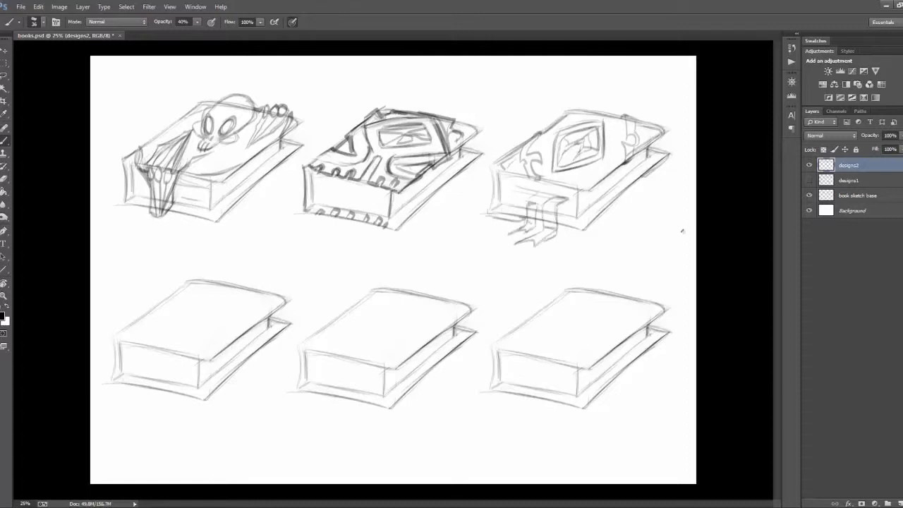
# Step: Draw a round medallion with a central eye and two jagged straps across the fourth book's cover
pyautogui.moveTo(147, 340); pyautogui.dragTo(220, 287)
pyautogui.moveTo(251, 294)
pyautogui.mouseDown()
pyautogui.moveTo(187, 350)
pyautogui.moveTo(249, 296)
pyautogui.mouseUp()
pyautogui.moveTo(184, 313)
pyautogui.mouseDown()
pyautogui.moveTo(186, 304)
pyautogui.moveTo(189, 335)
pyautogui.mouseUp()
pyautogui.hotkey('ctrl', 'z')
pyautogui.moveTo(199, 322)
pyautogui.mouseDown()
pyautogui.moveTo(182, 336)
pyautogui.moveTo(190, 326)
pyautogui.mouseUp()
pyautogui.moveTo(189, 312)
pyautogui.mouseDown()
pyautogui.moveTo(216, 306)
pyautogui.moveTo(186, 303)
pyautogui.moveTo(148, 346)
pyautogui.mouseUp()
pyautogui.moveTo(202, 299); pyautogui.dragTo(222, 285)
pyautogui.moveTo(208, 333); pyautogui.dragTo(188, 353)
pyautogui.moveTo(235, 310); pyautogui.dragTo(259, 292)
# Step: Erase the overlapping strap lines inside the fourth book's medallion and strengthen its thick rim
pyautogui.press('e')
pyautogui.moveTo(229, 304); pyautogui.dragTo(212, 327)
pyautogui.moveTo(202, 303)
pyautogui.mouseDown()
pyautogui.moveTo(183, 313)
pyautogui.moveTo(227, 326)
pyautogui.mouseUp()
pyautogui.press('b')
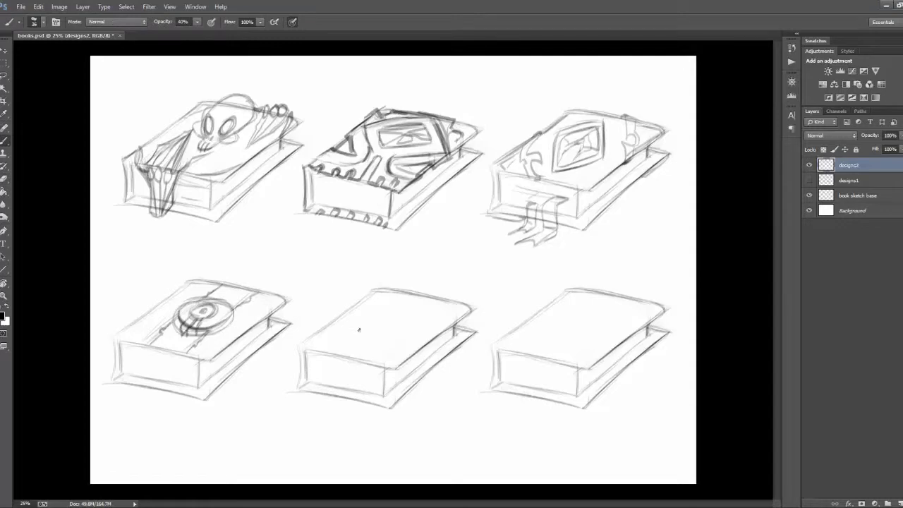
pyautogui.press('r')
pyautogui.moveTo(358, 329); pyautogui.dragTo(396, 339)
pyautogui.moveTo(271, 397); pyautogui.dragTo(241, 427)
pyautogui.moveTo(240, 429); pyautogui.dragTo(247, 445)
pyautogui.moveTo(288, 396); pyautogui.dragTo(293, 409)
pyautogui.press('r')
pyautogui.moveTo(475, 430)
pyautogui.mouseDown()
pyautogui.moveTo(435, 444)
pyautogui.moveTo(368, 448)
pyautogui.mouseUp()
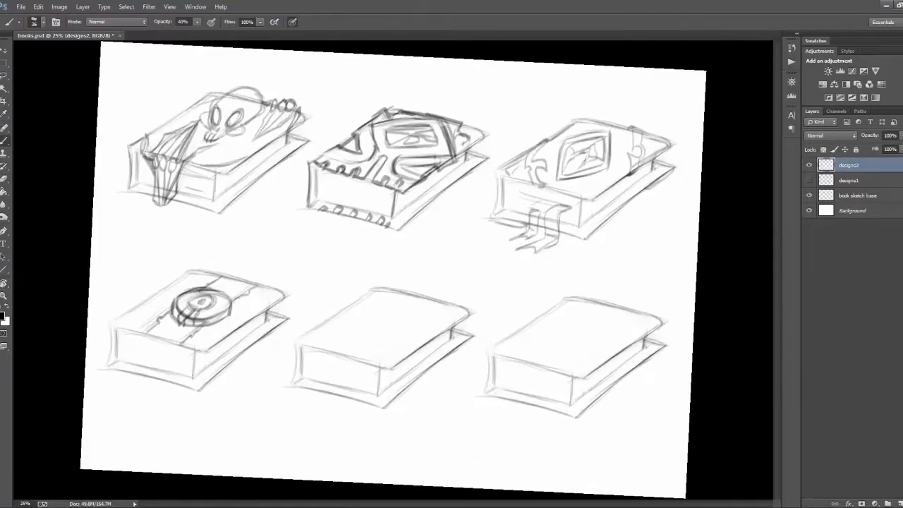
# Step: Surround the fourth book's medallion with pointed spikes, darken its pupil and mark the strap ends on the lower cover
pyautogui.moveTo(190, 291); pyautogui.dragTo(216, 306)
pyautogui.moveTo(204, 296); pyautogui.dragTo(196, 303)
pyautogui.moveTo(198, 306); pyautogui.dragTo(239, 325)
pyautogui.moveTo(239, 325); pyautogui.dragTo(220, 322)
pyautogui.moveTo(207, 322)
pyautogui.mouseDown()
pyautogui.moveTo(215, 327)
pyautogui.moveTo(240, 309)
pyautogui.mouseUp()
pyautogui.moveTo(176, 297); pyautogui.dragTo(160, 295)
pyautogui.moveTo(159, 295); pyautogui.dragTo(170, 306)
pyautogui.moveTo(171, 305); pyautogui.dragTo(162, 314)
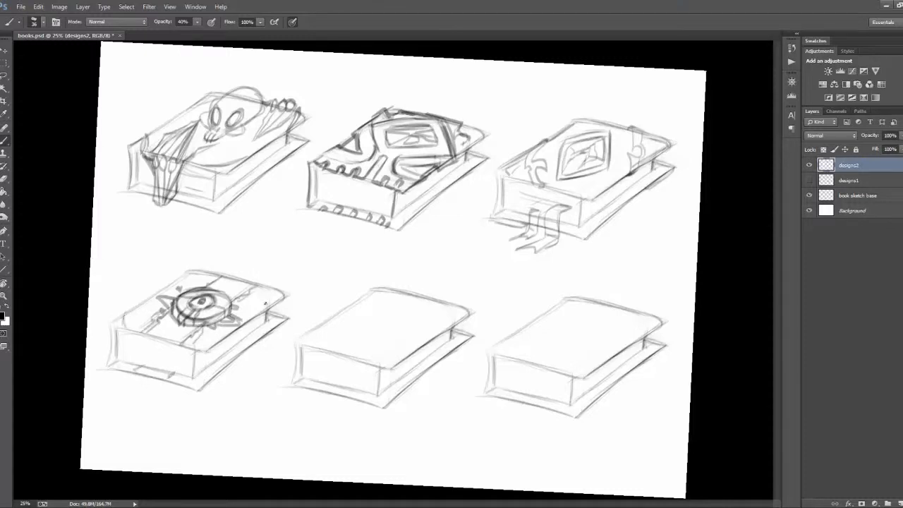
pyautogui.press('r')
pyautogui.moveTo(526, 379); pyautogui.dragTo(531, 373)
pyautogui.press('b')
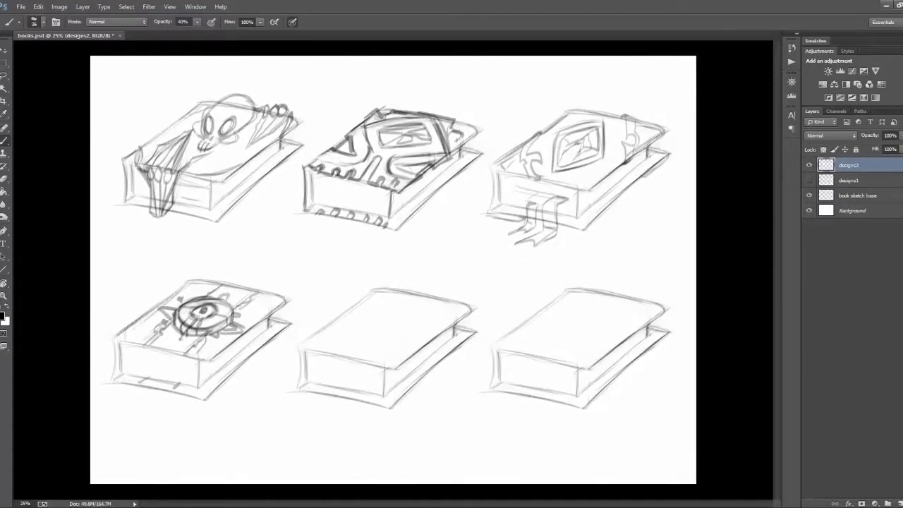
# Step: Sketch a strap across the fifth book's cover with a jagged central ornament and an end hanging over the side
pyautogui.moveTo(432, 307)
pyautogui.mouseDown()
pyautogui.moveTo(372, 305)
pyautogui.moveTo(335, 337)
pyautogui.moveTo(395, 352)
pyautogui.moveTo(423, 294)
pyautogui.moveTo(383, 321)
pyautogui.moveTo(426, 333)
pyautogui.moveTo(417, 377)
pyautogui.mouseUp()
pyautogui.moveTo(423, 342)
pyautogui.mouseDown()
pyautogui.moveTo(433, 383)
pyautogui.moveTo(480, 181)
pyautogui.mouseUp()
pyautogui.press('r')
pyautogui.press('b')
pyautogui.moveTo(445, 211)
pyautogui.mouseDown()
pyautogui.moveTo(446, 281)
pyautogui.moveTo(470, 323)
pyautogui.mouseUp()
pyautogui.press('r')
pyautogui.moveTo(467, 194)
pyautogui.mouseDown()
pyautogui.moveTo(488, 333)
pyautogui.moveTo(447, 405)
pyautogui.mouseUp()
pyautogui.press('b')
pyautogui.press('r')
pyautogui.press('b')
# Step: Define the curved ends and edges of the strap on the fifth book with darker strokes
pyautogui.moveTo(359, 309)
pyautogui.mouseDown()
pyautogui.moveTo(325, 328)
pyautogui.moveTo(323, 319)
pyautogui.mouseUp()
pyautogui.moveTo(321, 314); pyautogui.dragTo(367, 330)
pyautogui.moveTo(395, 344)
pyautogui.mouseDown()
pyautogui.moveTo(420, 333)
pyautogui.moveTo(399, 356)
pyautogui.moveTo(430, 335)
pyautogui.mouseUp()
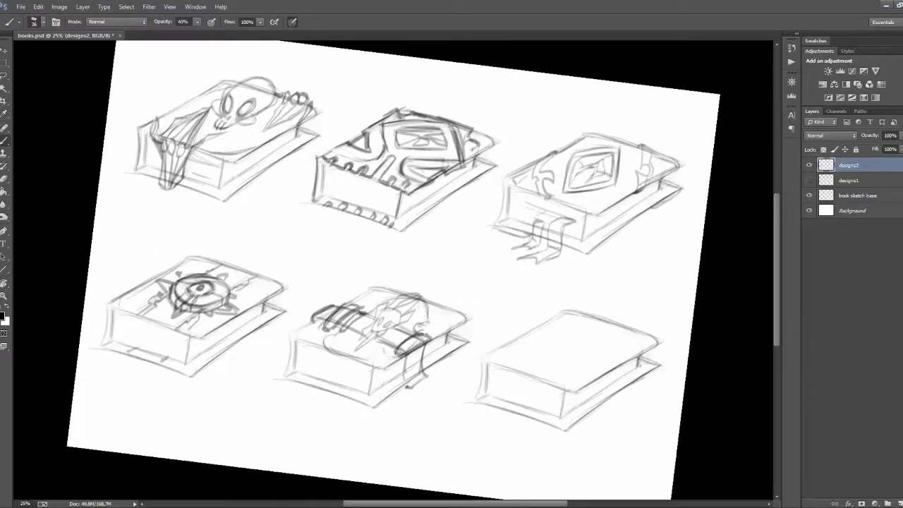
# Step: Finish the fifth book's hanging strap end and add marks along its front pages and lower cover edge
pyautogui.moveTo(428, 377); pyautogui.dragTo(408, 387)
pyautogui.press('r')
pyautogui.moveTo(357, 442)
pyautogui.mouseDown()
pyautogui.moveTo(471, 427)
pyautogui.moveTo(420, 444)
pyautogui.mouseUp()
pyautogui.press('b')
pyautogui.press('r')
pyautogui.moveTo(676, 392); pyautogui.dragTo(638, 458)
# Step: Sketch spikes along the sixth book's spine, with side straps and ragged edges around its covers
pyautogui.moveTo(544, 292); pyautogui.dragTo(552, 321)
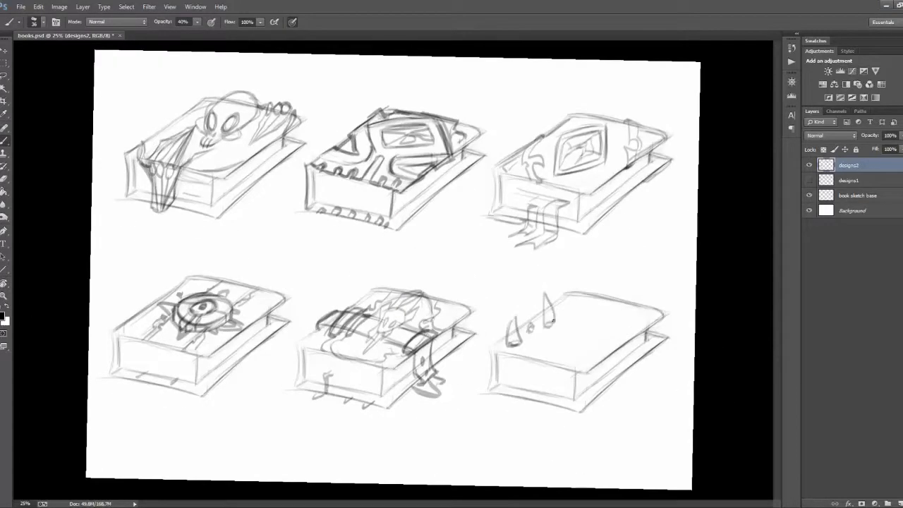
pyautogui.moveTo(567, 276); pyautogui.dragTo(575, 296)
pyautogui.press('Escape')
pyautogui.moveTo(575, 337); pyautogui.dragTo(618, 377)
pyautogui.moveTo(596, 364); pyautogui.dragTo(602, 399)
pyautogui.moveTo(648, 326); pyautogui.dragTo(653, 351)
pyautogui.moveTo(599, 322); pyautogui.dragTo(631, 328)
pyautogui.moveTo(599, 367); pyautogui.dragTo(615, 385)
pyautogui.moveTo(507, 356); pyautogui.dragTo(562, 368)
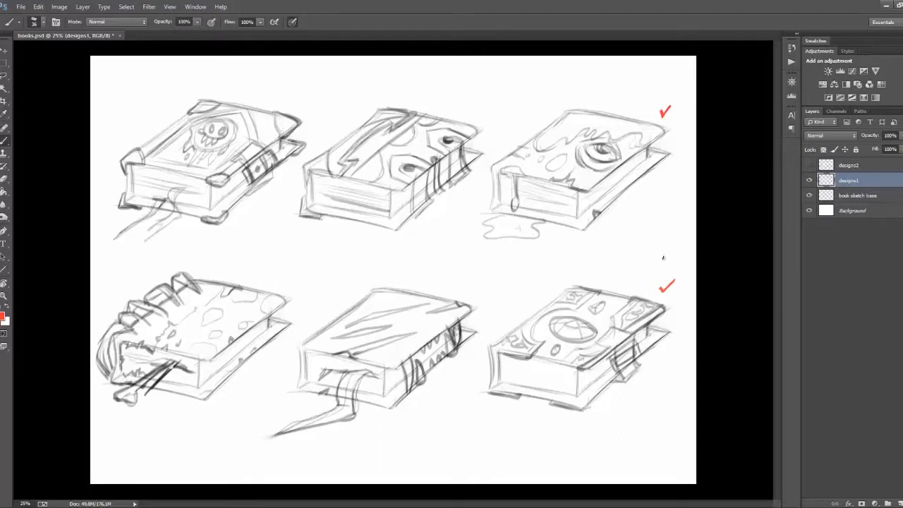
# Step: Switch the visible and active layer from designs1 to designs2 and tick its first and sixth books in red
pyautogui.click(809, 180)
pyautogui.click(809, 166)
pyautogui.click(848, 167)
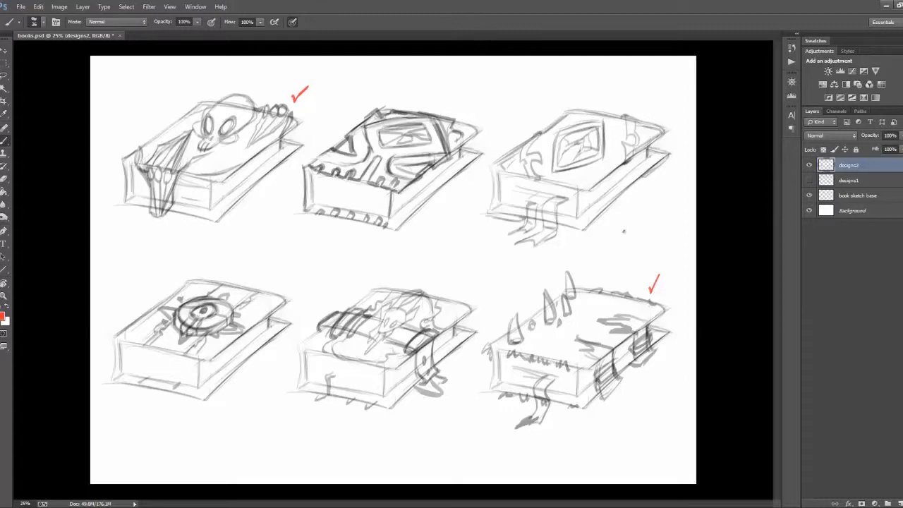
# Step: On a new layer, circle the third book's near corner and draw a wavy line over the fifth in red
pyautogui.hotkey('ctrl', 'shift', 'alt', 'n')
pyautogui.moveTo(524, 140); pyautogui.dragTo(497, 148)
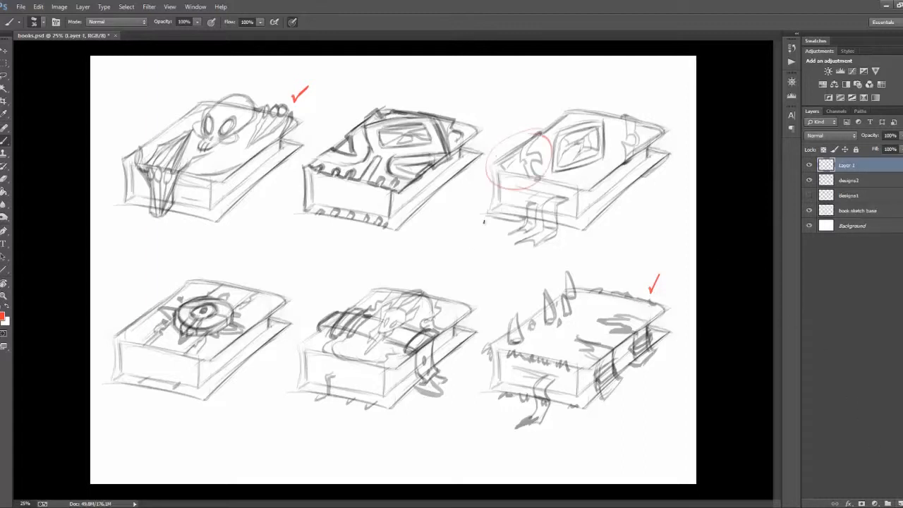
pyautogui.moveTo(385, 302); pyautogui.dragTo(329, 357)
# Step: Show designs1 instead of designs2 and circle the first book's skull, the second's spine side and the fourth's claws in red
pyautogui.click(808, 180)
pyautogui.click(809, 166)
pyautogui.click(811, 167)
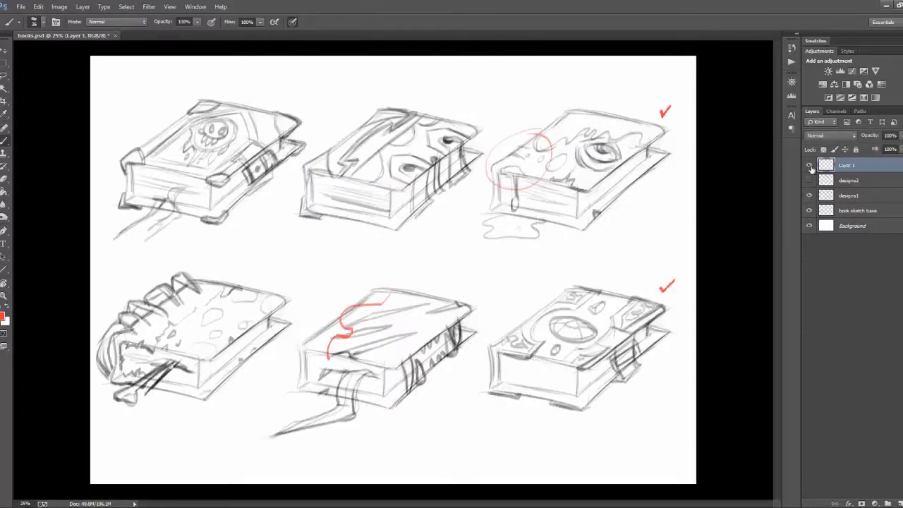
pyautogui.moveTo(395, 106); pyautogui.dragTo(386, 114)
pyautogui.moveTo(232, 126); pyautogui.dragTo(227, 131)
pyautogui.moveTo(200, 287); pyautogui.dragTo(106, 363)
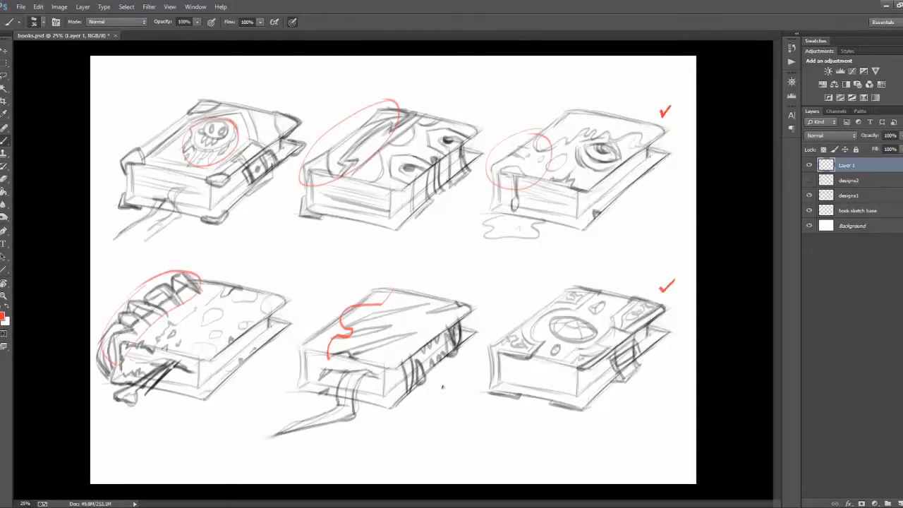
# Step: Hide the red notes on Layer 1, show both design sets and scale designs2 to about 63% below designs1
pyautogui.click(809, 166)
pyautogui.click(810, 194)
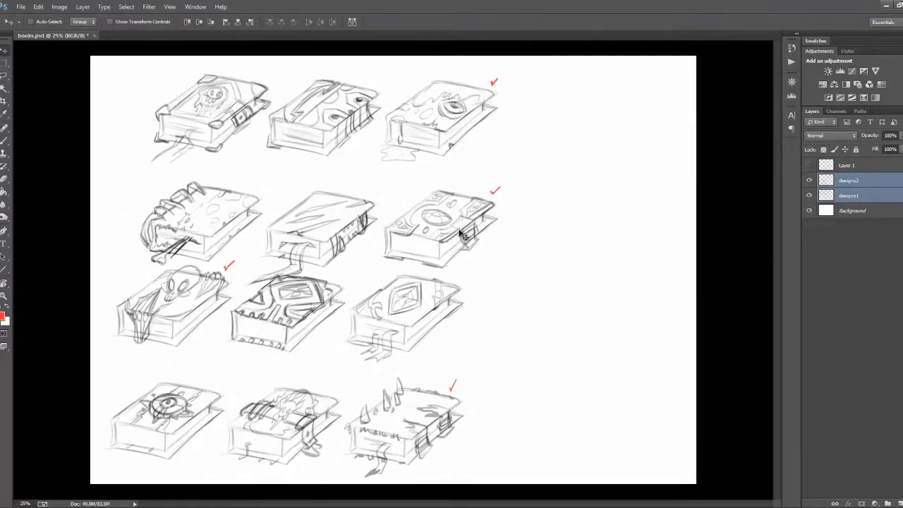
pyautogui.moveTo(333, 375); pyautogui.dragTo(492, 364)
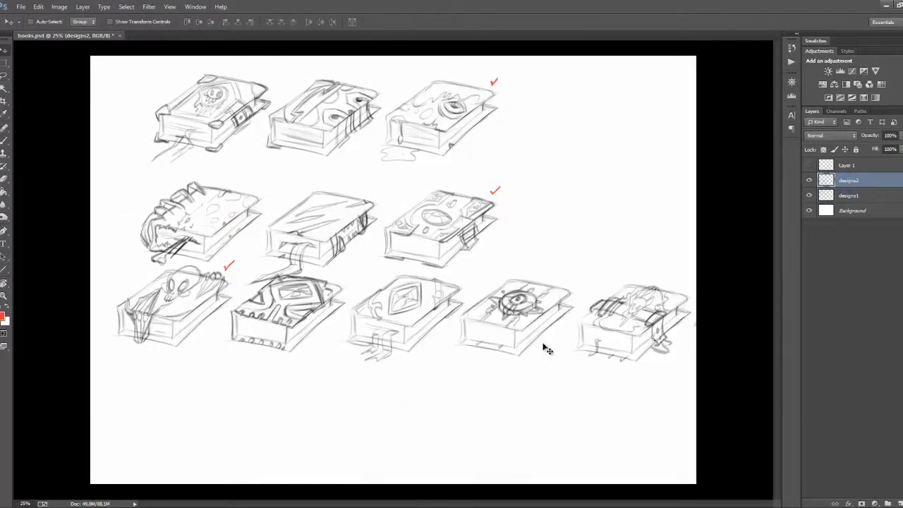
# Step: Arrange the designs2 books above the designs1 books, with the lower row of each set offset sideways
pyautogui.hotkey('ctrl', 't')
pyautogui.press('Return')
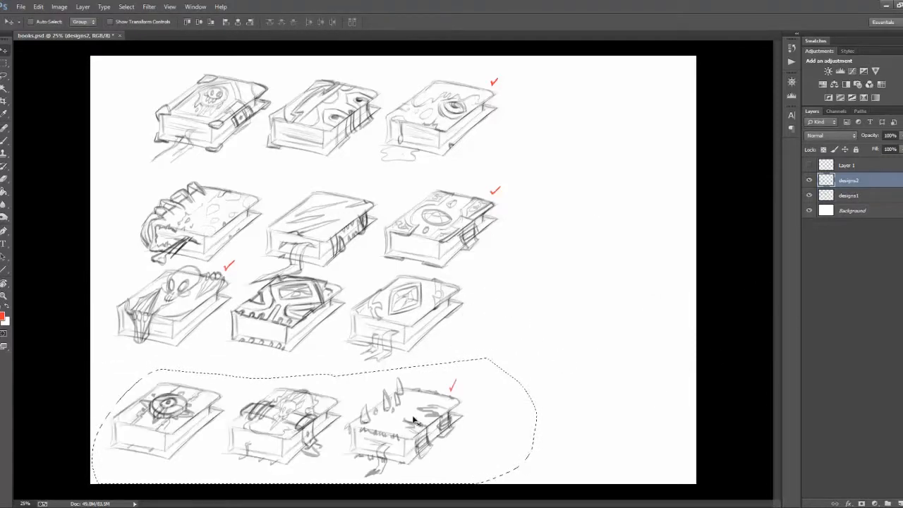
pyautogui.moveTo(392, 296); pyautogui.dragTo(391, 144)
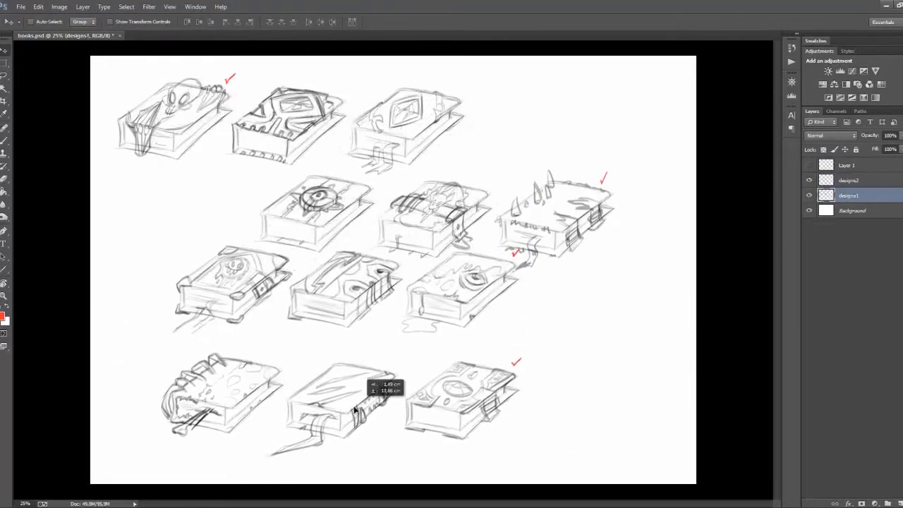
pyautogui.moveTo(576, 403); pyautogui.dragTo(483, 359)
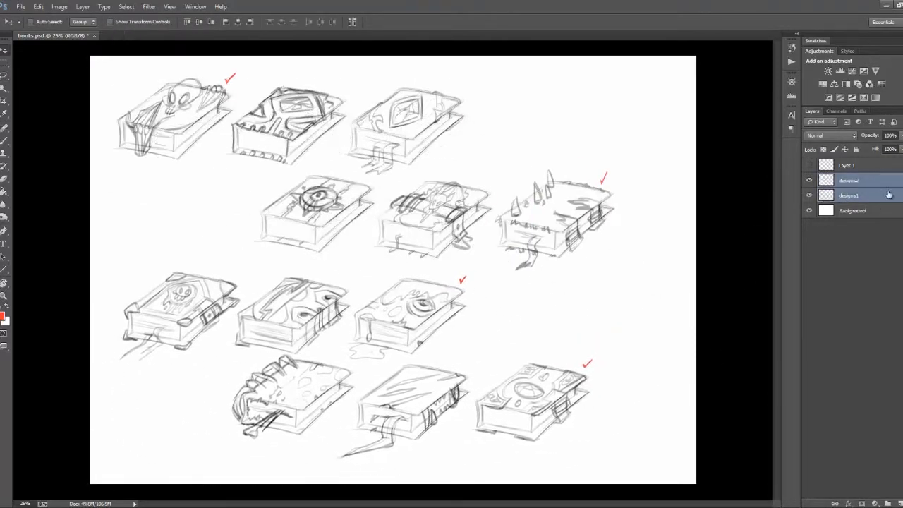
# Step: Shrink both design sets together into the page's upper-left area and delete the layer with the red notes
pyautogui.hotkey('ctrl', 't')
pyautogui.moveTo(343, 197); pyautogui.dragTo(312, 171)
pyautogui.press('Return')
pyautogui.click(865, 166)
pyautogui.press('Delete')
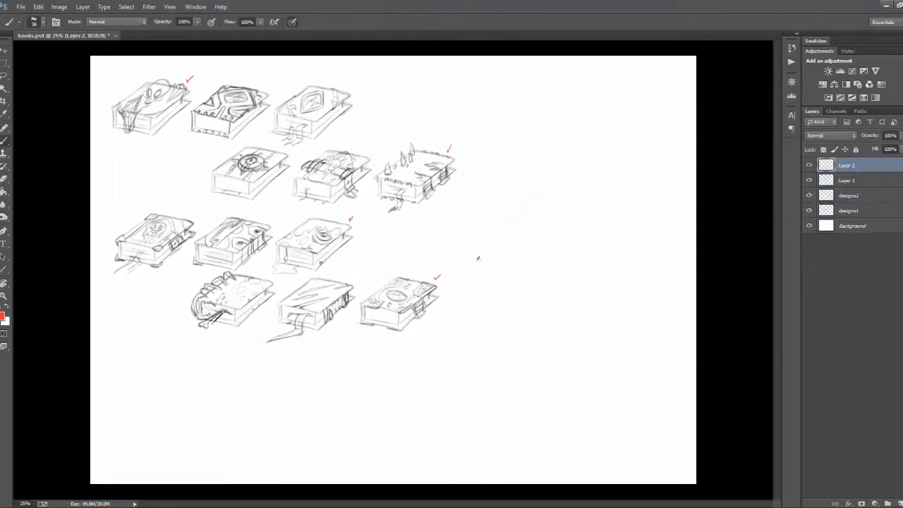
# Step: On a new layer, sketch the cover, front page block and base lines of a large book in the empty area
pyautogui.moveTo(682, 189); pyautogui.dragTo(611, 276)
pyautogui.moveTo(614, 275)
pyautogui.mouseDown()
pyautogui.moveTo(476, 271)
pyautogui.moveTo(480, 318)
pyautogui.mouseUp()
pyautogui.moveTo(468, 327); pyautogui.dragTo(601, 331)
pyautogui.moveTo(471, 323); pyautogui.dragTo(601, 322)
pyautogui.moveTo(596, 270); pyautogui.dragTo(597, 324)
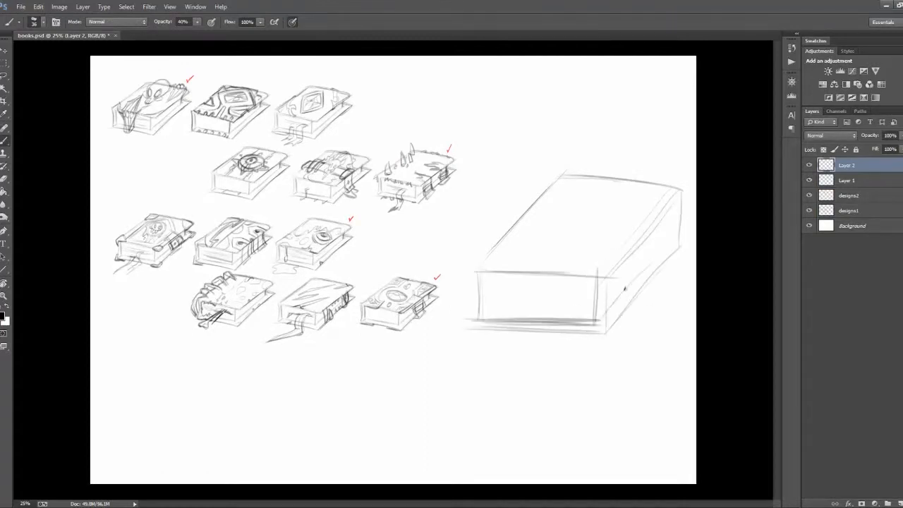
# Step: Add the large book's far page edge and draw its lower cover along the front and side
pyautogui.moveTo(677, 201); pyautogui.dragTo(673, 237)
pyautogui.moveTo(473, 328)
pyautogui.mouseDown()
pyautogui.moveTo(476, 273)
pyautogui.moveTo(472, 328)
pyautogui.mouseUp()
pyautogui.hotkey('ctrl', 'alt', 'z')
pyautogui.hotkey('ctrl', 'alt', 'z')
pyautogui.moveTo(462, 334)
pyautogui.mouseDown()
pyautogui.moveTo(620, 340)
pyautogui.moveTo(684, 244)
pyautogui.mouseUp()
# Step: Erase stray construction lines and redraw the large book's spine corner and upper back edge with darker strokes
pyautogui.press('e')
pyautogui.moveTo(592, 324); pyautogui.dragTo(540, 325)
pyautogui.press('b')
pyautogui.moveTo(471, 274)
pyautogui.mouseDown()
pyautogui.moveTo(555, 173)
pyautogui.moveTo(475, 265)
pyautogui.mouseUp()
pyautogui.press('e')
pyautogui.moveTo(548, 184)
pyautogui.mouseDown()
pyautogui.moveTo(466, 258)
pyautogui.moveTo(507, 273)
pyautogui.moveTo(651, 262)
pyautogui.moveTo(650, 223)
pyautogui.moveTo(621, 182)
pyautogui.moveTo(691, 192)
pyautogui.mouseUp()
pyautogui.press('b')
pyautogui.moveTo(565, 175); pyautogui.dragTo(690, 190)
pyautogui.press('e')
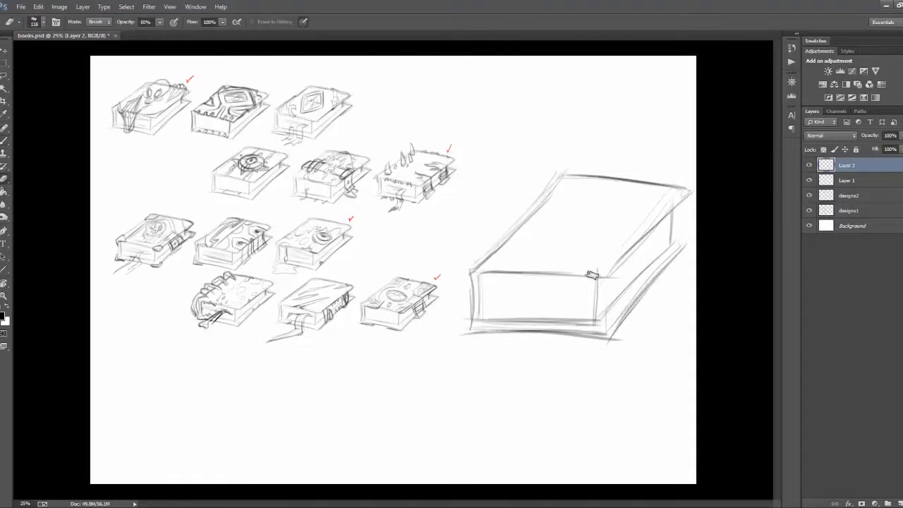
pyautogui.press('b')
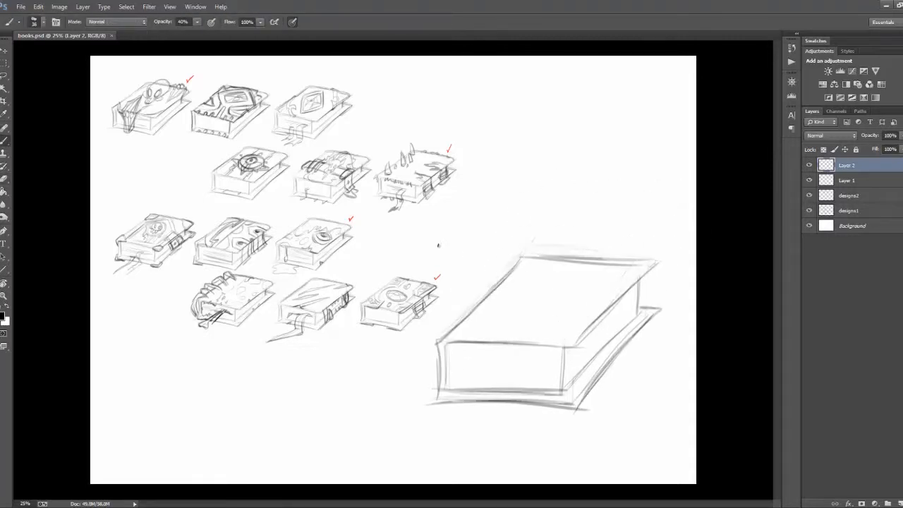
# Step: Name the large book's layer book base and sketch two cover bands and a central eye on a new layer
pyautogui.moveTo(534, 286); pyautogui.dragTo(578, 303)
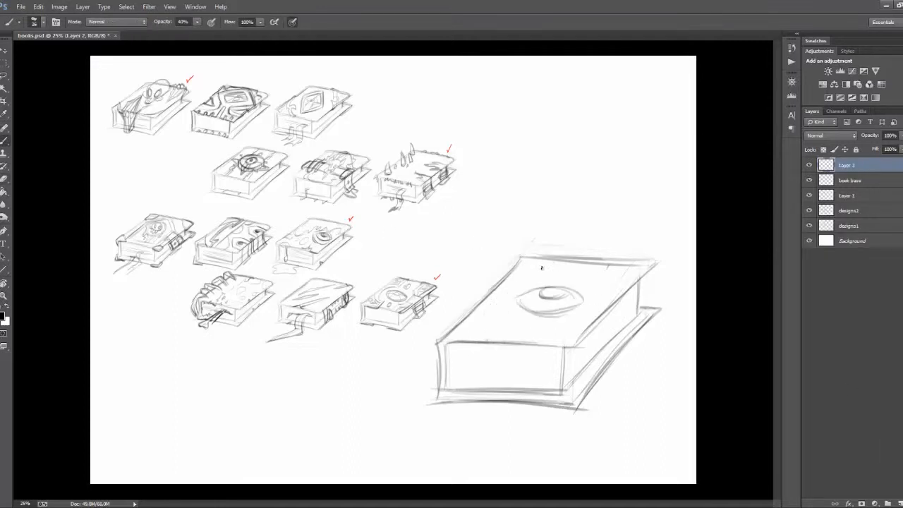
pyautogui.moveTo(550, 261); pyautogui.dragTo(492, 342)
pyautogui.moveTo(606, 265)
pyautogui.mouseDown()
pyautogui.moveTo(546, 346)
pyautogui.moveTo(582, 322)
pyautogui.mouseUp()
pyautogui.press('e')
pyautogui.press('b')
pyautogui.moveTo(512, 306); pyautogui.dragTo(572, 311)
pyautogui.moveTo(521, 290); pyautogui.dragTo(585, 291)
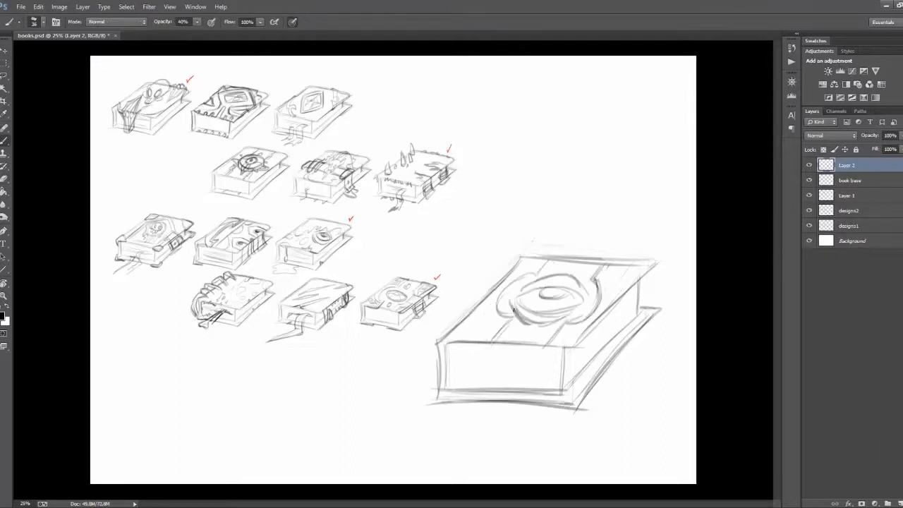
# Step: Define the eye's lower lid and add curved borders that bend around it on the large book's cover
pyautogui.moveTo(510, 304); pyautogui.dragTo(584, 308)
pyautogui.moveTo(423, 277); pyautogui.dragTo(420, 281)
pyautogui.hotkey('ctrl', 'z')
pyautogui.moveTo(502, 295); pyautogui.dragTo(486, 341)
pyautogui.moveTo(542, 260); pyautogui.dragTo(509, 275)
pyautogui.moveTo(610, 264); pyautogui.dragTo(605, 308)
pyautogui.press('e')
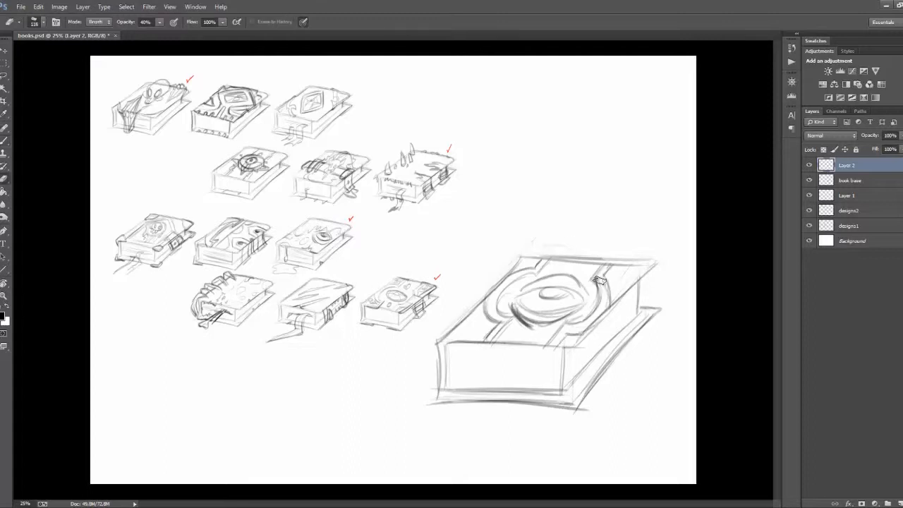
pyautogui.press('b')
# Step: Decorate the cover's corner panels with small shapes and darken the eye's lids and pupil
pyautogui.moveTo(485, 307); pyautogui.dragTo(456, 331)
pyautogui.moveTo(518, 266); pyautogui.dragTo(533, 258)
pyautogui.moveTo(612, 277); pyautogui.dragTo(637, 264)
pyautogui.moveTo(619, 291); pyautogui.dragTo(633, 281)
pyautogui.moveTo(529, 298); pyautogui.dragTo(581, 297)
pyautogui.moveTo(540, 290); pyautogui.dragTo(563, 292)
pyautogui.moveTo(532, 300)
pyautogui.mouseDown()
pyautogui.moveTo(571, 303)
pyautogui.moveTo(602, 387)
pyautogui.mouseUp()
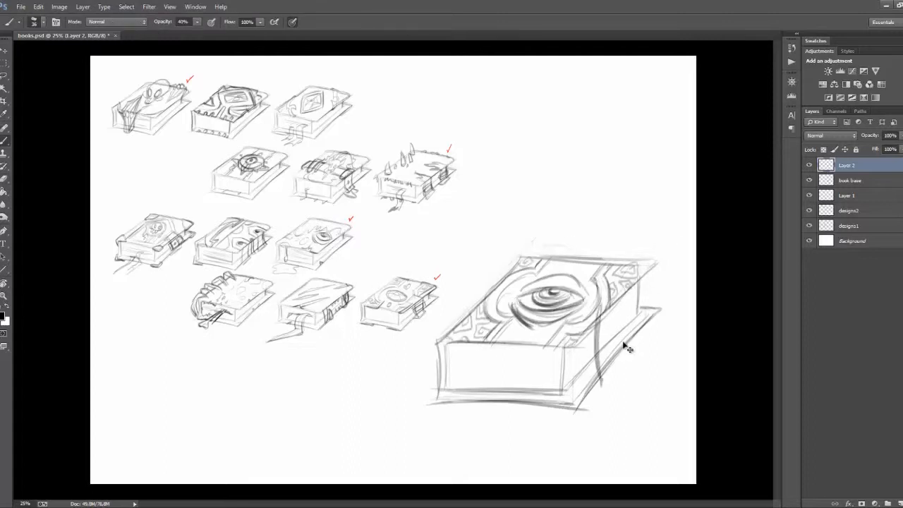
pyautogui.hotkey('ctrl', 'z')
pyautogui.moveTo(622, 281); pyautogui.dragTo(627, 341)
pyautogui.hotkey('ctrl', 'z')
# Step: On a new layer, sketch a pointed clawed hand gripping the far side of the cover and the book's edge
pyautogui.click(899, 502)
pyautogui.moveTo(615, 282); pyautogui.dragTo(631, 346)
pyautogui.moveTo(639, 265); pyautogui.dragTo(646, 338)
pyautogui.moveTo(627, 348); pyautogui.dragTo(644, 350)
pyautogui.moveTo(638, 246); pyautogui.dragTo(617, 272)
pyautogui.moveTo(627, 254); pyautogui.dragTo(571, 280)
pyautogui.moveTo(620, 272)
pyautogui.mouseDown()
pyautogui.moveTo(593, 295)
pyautogui.moveTo(633, 347)
pyautogui.mouseUp()
pyautogui.moveTo(627, 286); pyautogui.dragTo(640, 349)
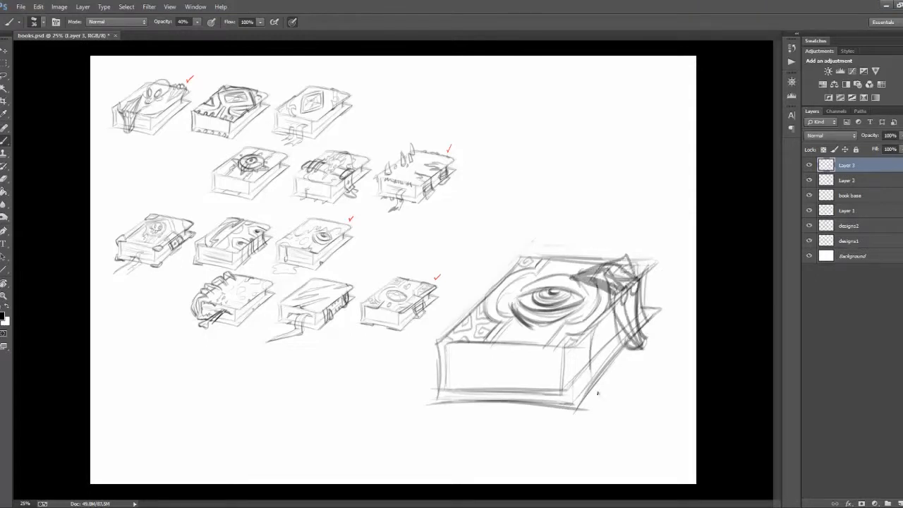
pyautogui.moveTo(578, 337); pyautogui.dragTo(597, 395)
pyautogui.hotkey('ctrl', 'alt', 'z')
pyautogui.hotkey('ctrl', 'alt', 'z')
# Step: Sketch a second clawed hand gripping the book's side near the front corner, with its fingers across the cover
pyautogui.moveTo(595, 319); pyautogui.dragTo(593, 390)
pyautogui.moveTo(600, 318); pyautogui.dragTo(604, 383)
pyautogui.moveTo(604, 316); pyautogui.dragTo(523, 329)
pyautogui.moveTo(584, 330); pyautogui.dragTo(598, 392)
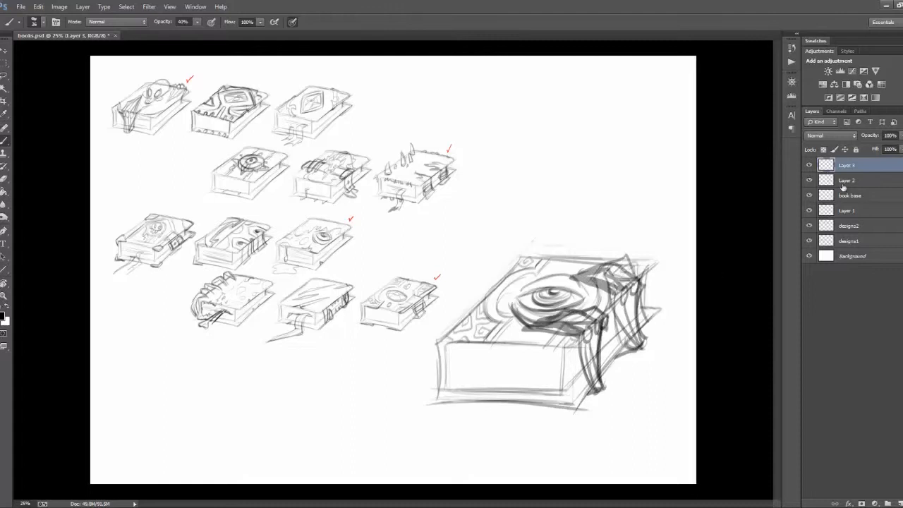
# Step: Hide the hands on Layer 3 and sketch a pointed strap over the book's far side on a new layer
pyautogui.click(809, 165)
pyautogui.click(899, 503)
pyautogui.hotkey('ctrl', 'z')
pyautogui.moveTo(640, 275)
pyautogui.mouseDown()
pyautogui.moveTo(637, 343)
pyautogui.moveTo(653, 325)
pyautogui.mouseUp()
pyautogui.moveTo(625, 290); pyautogui.dragTo(633, 345)
pyautogui.moveTo(653, 326); pyautogui.dragTo(636, 341)
pyautogui.press('e')
pyautogui.press('b')
pyautogui.moveTo(640, 275); pyautogui.dragTo(609, 275)
pyautogui.moveTo(643, 274); pyautogui.dragTo(591, 276)
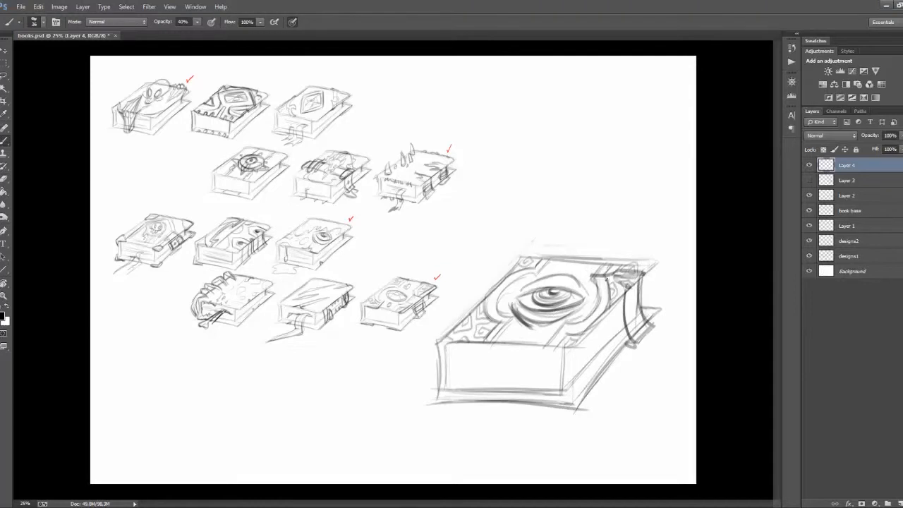
# Step: Sketch a second strap over the book's side near the front corner and add buckle lines across both straps
pyautogui.moveTo(610, 377); pyautogui.dragTo(590, 401)
pyautogui.moveTo(601, 318)
pyautogui.mouseDown()
pyautogui.moveTo(542, 328)
pyautogui.moveTo(590, 398)
pyautogui.moveTo(528, 327)
pyautogui.mouseUp()
pyautogui.press('e')
pyautogui.press('b')
pyautogui.moveTo(597, 319); pyautogui.dragTo(540, 325)
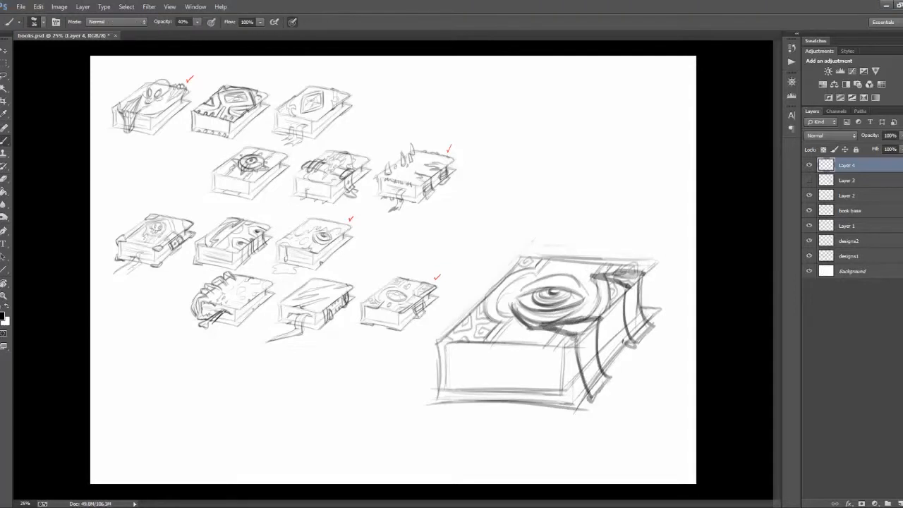
pyautogui.hotkey('ctrl', 'alt', 'z')
pyautogui.hotkey('ctrl', 'alt', 'z')
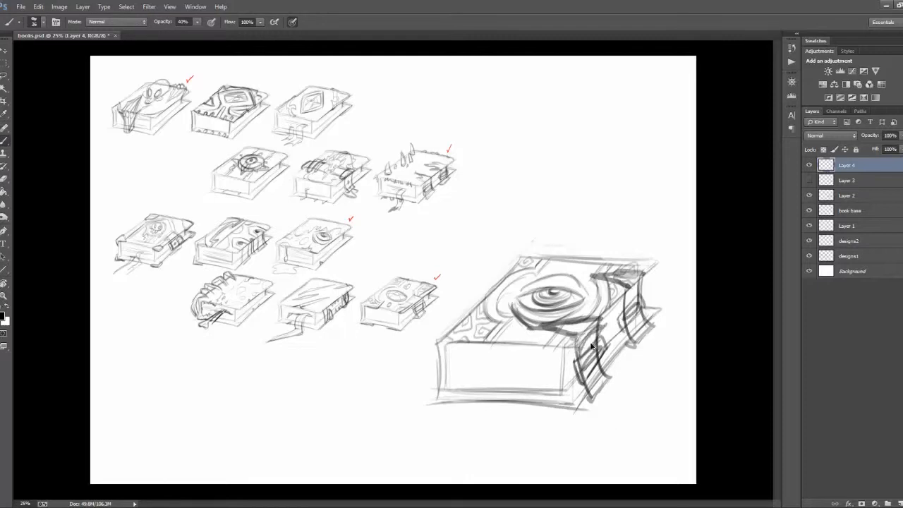
# Step: Compare the book with and without the straps, then draw page lines on its front edge on Layer 2
pyautogui.click(809, 166)
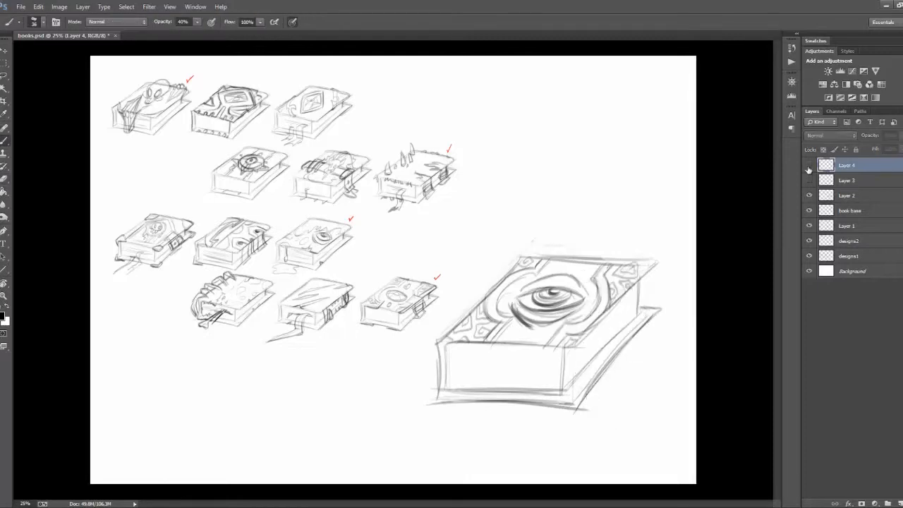
pyautogui.click(808, 167)
pyautogui.click(808, 167)
pyautogui.click(809, 167)
pyautogui.click(846, 195)
pyautogui.press('r')
pyautogui.moveTo(504, 355)
pyautogui.mouseDown()
pyautogui.moveTo(519, 332)
pyautogui.moveTo(550, 354)
pyautogui.mouseUp()
pyautogui.moveTo(490, 351); pyautogui.dragTo(573, 330)
pyautogui.press('r')
pyautogui.press('Escape')
pyautogui.press('b')
pyautogui.hotkey('ctrl', 'z')
# Step: Draw a forked bookmark ribbon hanging from the front pages and darken the cover's upper back edge
pyautogui.moveTo(117, 248); pyautogui.dragTo(144, 258)
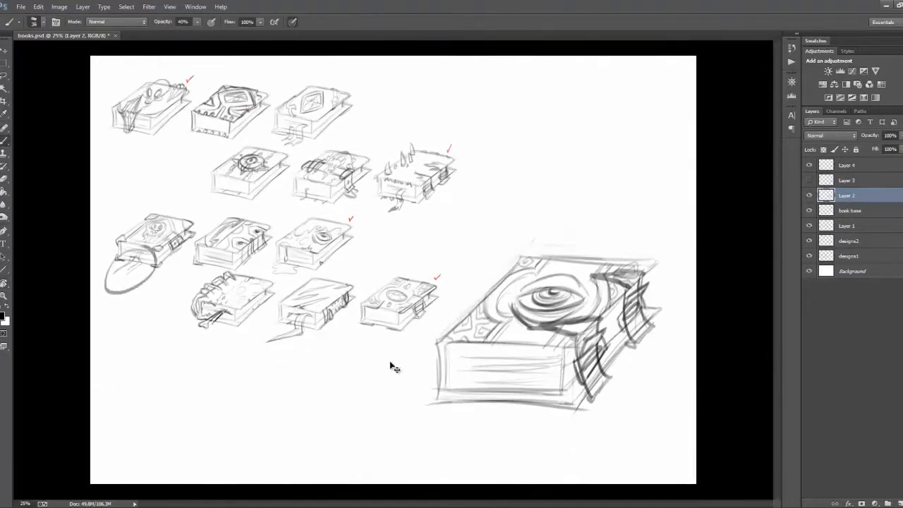
pyautogui.hotkey('ctrl', 'z')
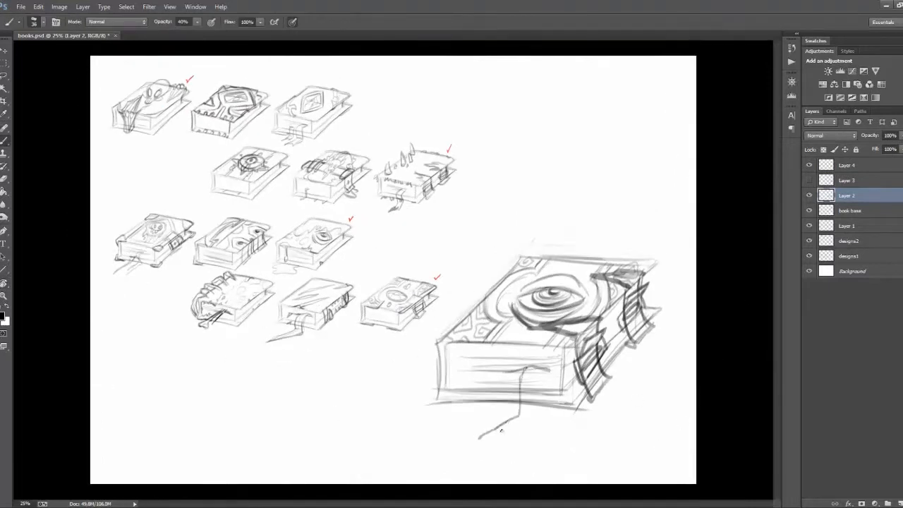
pyautogui.moveTo(533, 375); pyautogui.dragTo(537, 421)
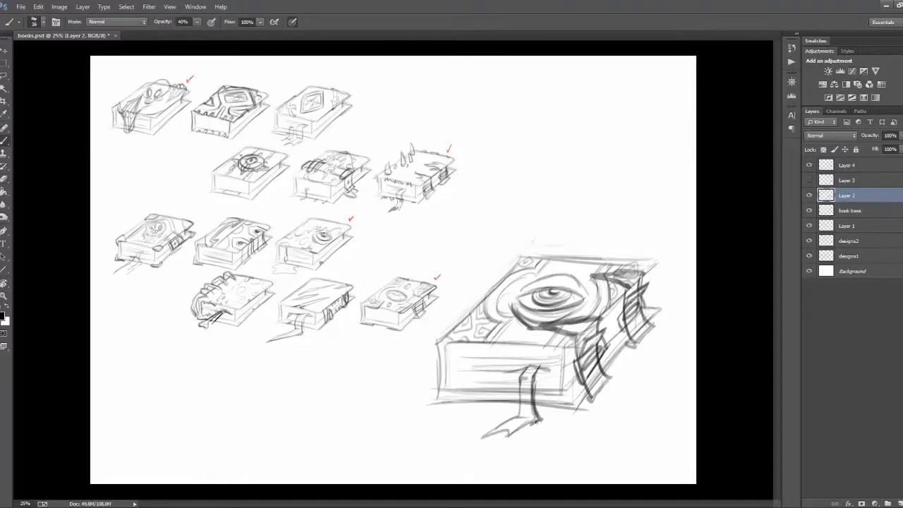
pyautogui.moveTo(516, 374); pyautogui.dragTo(522, 416)
pyautogui.moveTo(533, 375); pyautogui.dragTo(535, 421)
pyautogui.moveTo(519, 417); pyautogui.dragTo(480, 436)
pyautogui.moveTo(598, 259); pyautogui.dragTo(656, 263)
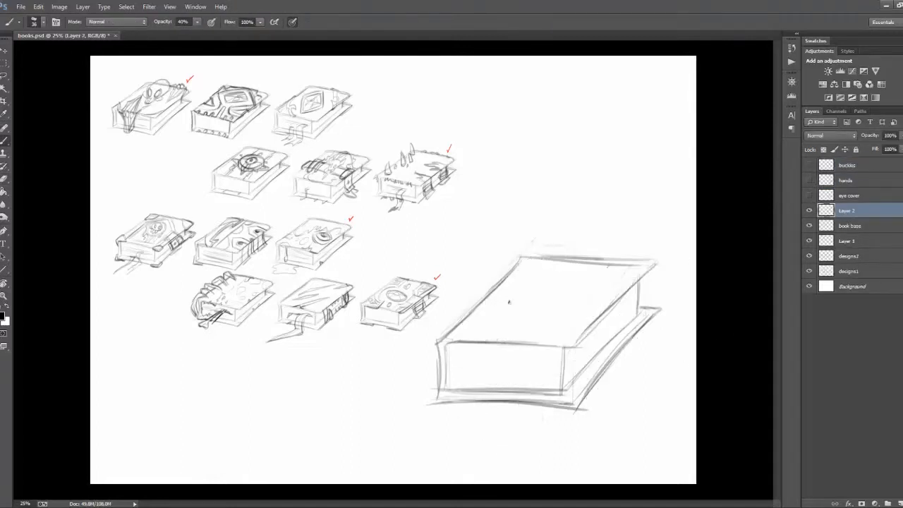
# Step: With the buckles, hands and eye cover layers named and hidden, sketch spine spikes and ragged cover edges on a new layer
pyautogui.moveTo(460, 332); pyautogui.dragTo(494, 275)
pyautogui.moveTo(512, 289); pyautogui.dragTo(543, 239)
pyautogui.moveTo(518, 324); pyautogui.dragTo(581, 259)
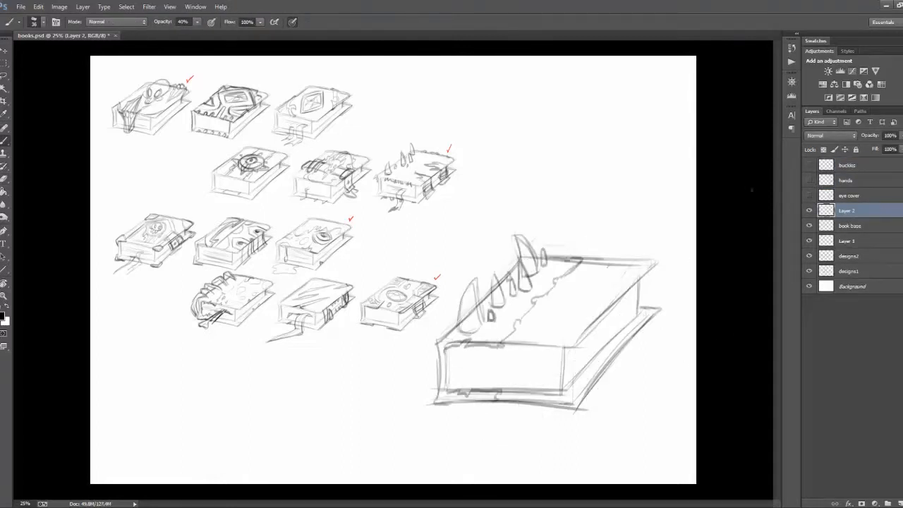
pyautogui.moveTo(542, 363)
pyautogui.mouseDown()
pyautogui.moveTo(416, 449)
pyautogui.moveTo(563, 353)
pyautogui.moveTo(557, 319)
pyautogui.mouseUp()
# Step: Name the spiked cover's layer monster cover and hide it
pyautogui.doubleClick(846, 211)
pyautogui.write('monster cover')
pyautogui.press('Return')
pyautogui.click(809, 210)
# Step: On a new layer, sketch an alternative cover with curved border bands and added edge details
pyautogui.moveTo(598, 276); pyautogui.dragTo(538, 342)
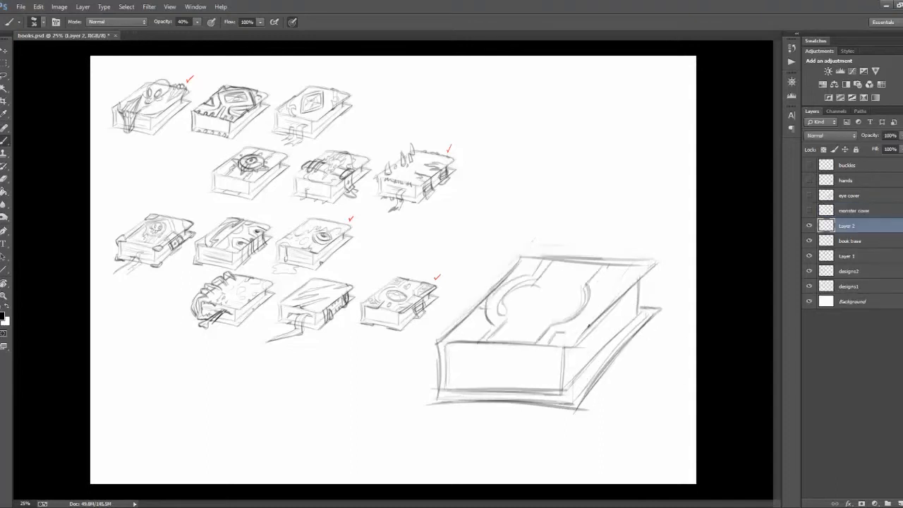
pyautogui.moveTo(473, 344); pyautogui.dragTo(474, 382)
pyautogui.moveTo(440, 410); pyautogui.dragTo(509, 425)
pyautogui.moveTo(626, 263)
pyautogui.mouseDown()
pyautogui.moveTo(638, 288)
pyautogui.moveTo(569, 326)
pyautogui.mouseUp()
# Step: Name the curved-border cover's layer random cover and hide it
pyautogui.doubleClick(846, 226)
pyautogui.write('random cover')
pyautogui.press('Return')
pyautogui.click(808, 226)
# Step: On a new layer, sketch a cover with a round gem medallion, double bands and edge fittings, and show the hands layer
pyautogui.click(899, 504)
pyautogui.moveTo(547, 258); pyautogui.dragTo(487, 327)
pyautogui.moveTo(608, 275); pyautogui.dragTo(553, 347)
pyautogui.moveTo(523, 257); pyautogui.dragTo(653, 265)
pyautogui.moveTo(433, 405); pyautogui.dragTo(572, 410)
pyautogui.click(809, 181)
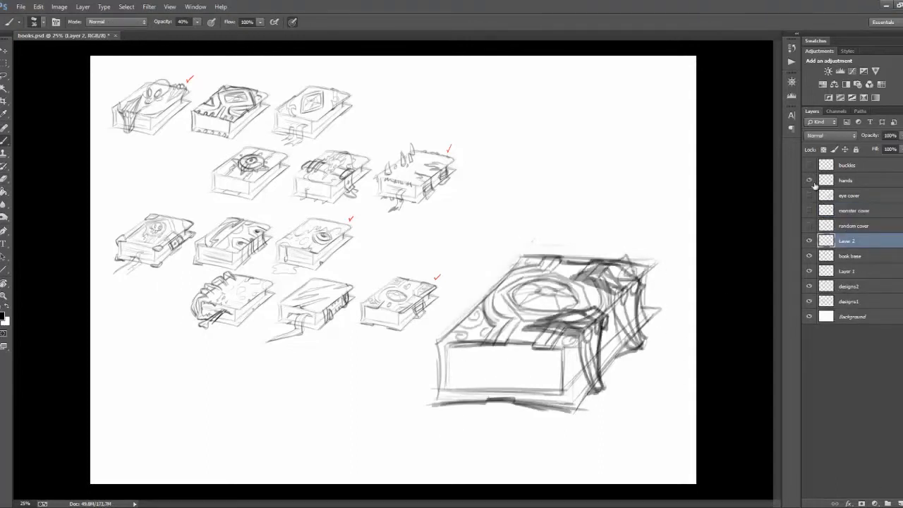
# Step: Hide the hands layer, sketch a single side buckle on a new top layer and name that layer buckle
pyautogui.click(809, 180)
pyautogui.click(899, 503)
pyautogui.click(809, 165)
pyautogui.moveTo(591, 289); pyautogui.dragTo(634, 381)
pyautogui.doubleClick(847, 165)
pyautogui.write('buckle')
pyautogui.press('Return')
# Step: Name the gem medallion cover's layer magic cover and hide the buckle, designs1 and designs2 layers
pyautogui.doubleClick(846, 255)
pyautogui.write('magic cover')
pyautogui.press('Return')
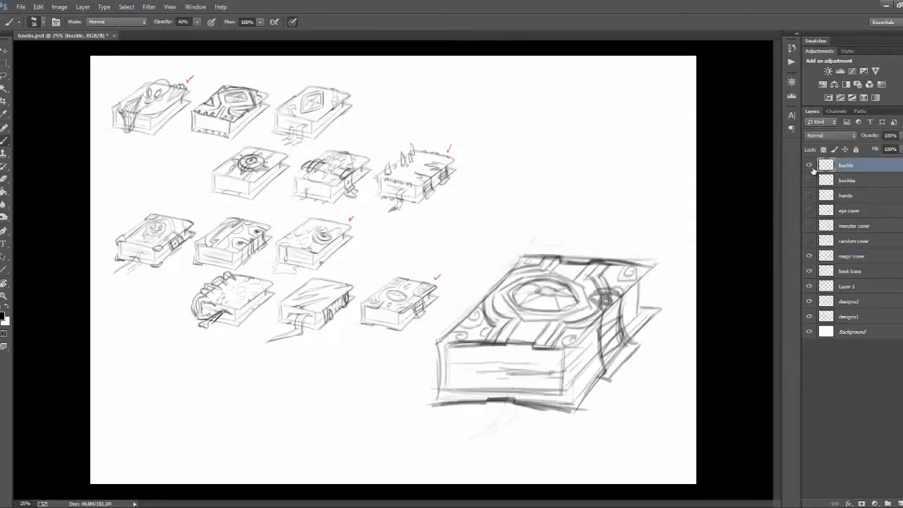
pyautogui.click(809, 165)
pyautogui.click(810, 317)
pyautogui.click(809, 301)
# Step: Try to copy the magic cover sketch onto a new layer
pyautogui.click(853, 257)
pyautogui.hotkey('ctrl', 'a')
pyautogui.hotkey('ctrl', 'c')
pyautogui.click(857, 165)
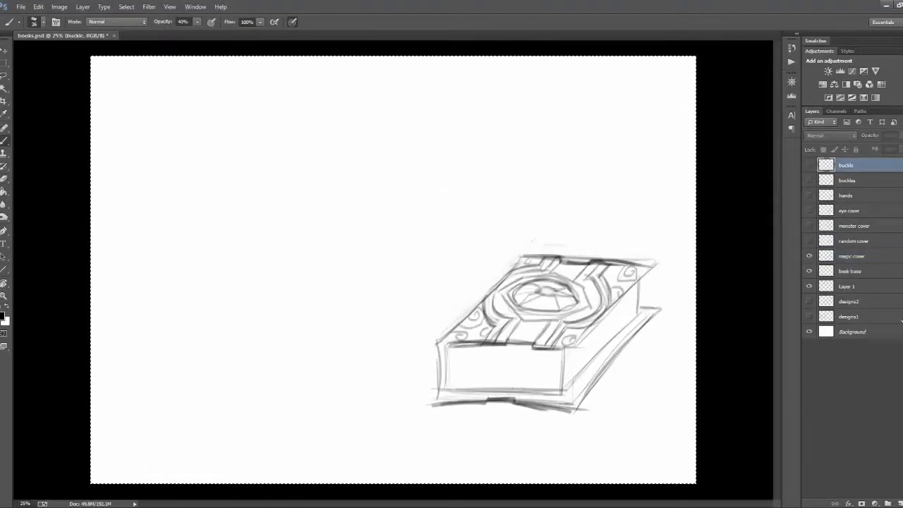
pyautogui.click(899, 503)
pyautogui.hotkey('ctrl', 'v')
pyautogui.hotkey('ctrl', 'z')
pyautogui.click(865, 289)
pyautogui.hotkey('ctrl', 'alt', 'z')
# Step: Duplicate the buckle, magic cover and book base layers, merge the copies and move the merged book to the canvas's upper left
pyautogui.press('v')
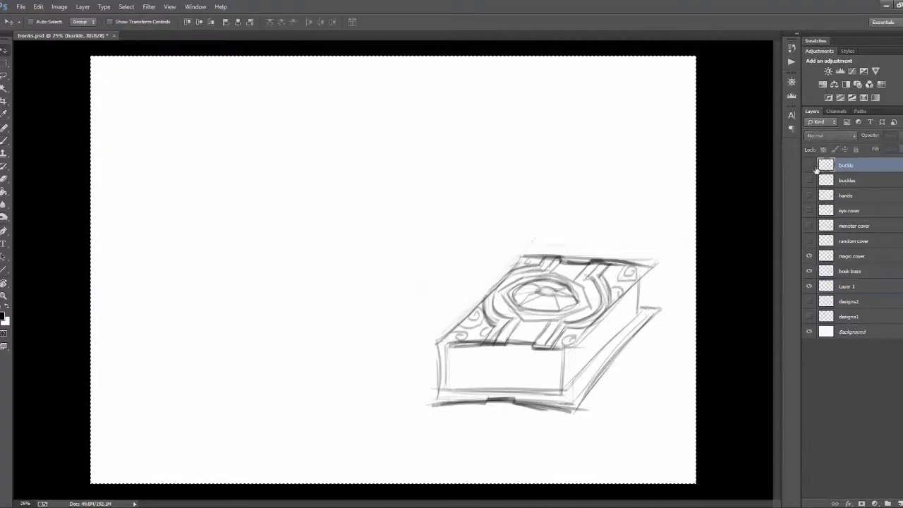
pyautogui.click(809, 165)
pyautogui.keyDown('ctrl'); pyautogui.click(855, 256); pyautogui.keyUp('ctrl')
pyautogui.keyDown('ctrl'); pyautogui.click(855, 272); pyautogui.keyUp('ctrl')
pyautogui.rightClick(861, 258)
pyautogui.click(804, 180)
pyautogui.press('Return')
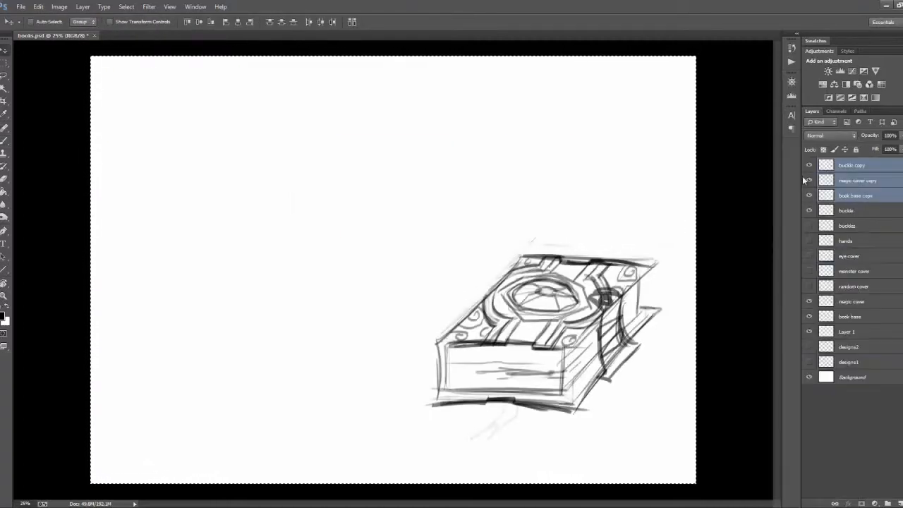
pyautogui.rightClick(866, 180)
pyautogui.click(808, 390)
pyautogui.moveTo(534, 321); pyautogui.dragTo(213, 159)
# Step: Hide the buckle, magic cover and Layer 1 layers and show the random cover, checking it with and without the buckles
pyautogui.click(809, 180)
pyautogui.click(808, 271)
pyautogui.click(808, 301)
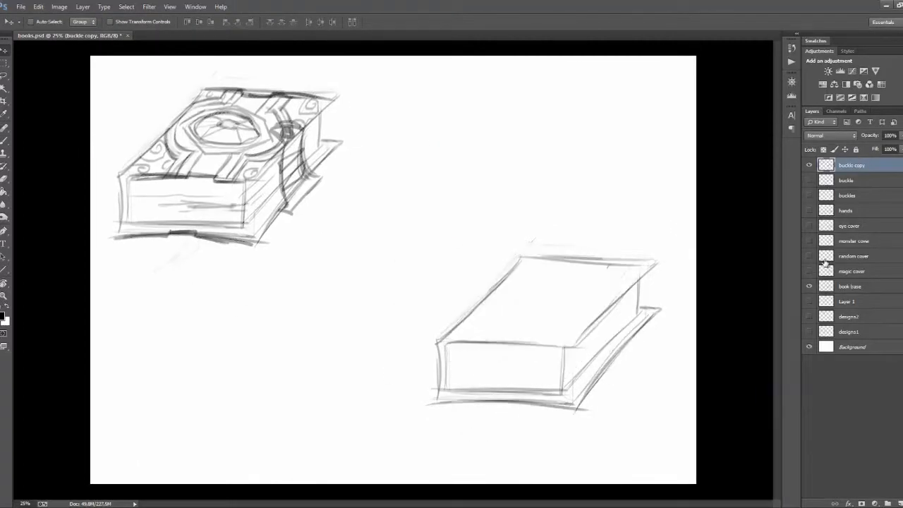
pyautogui.click(809, 256)
pyautogui.click(809, 196)
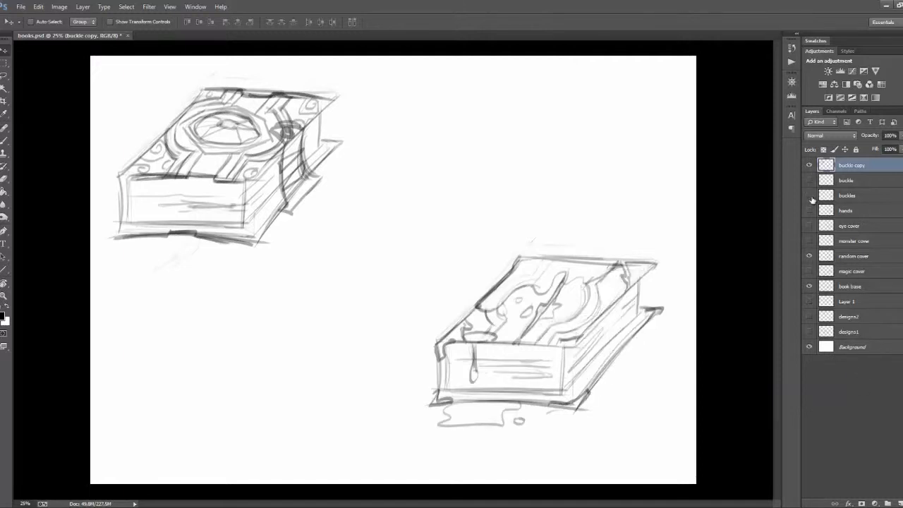
pyautogui.click(808, 195)
pyautogui.click(808, 195)
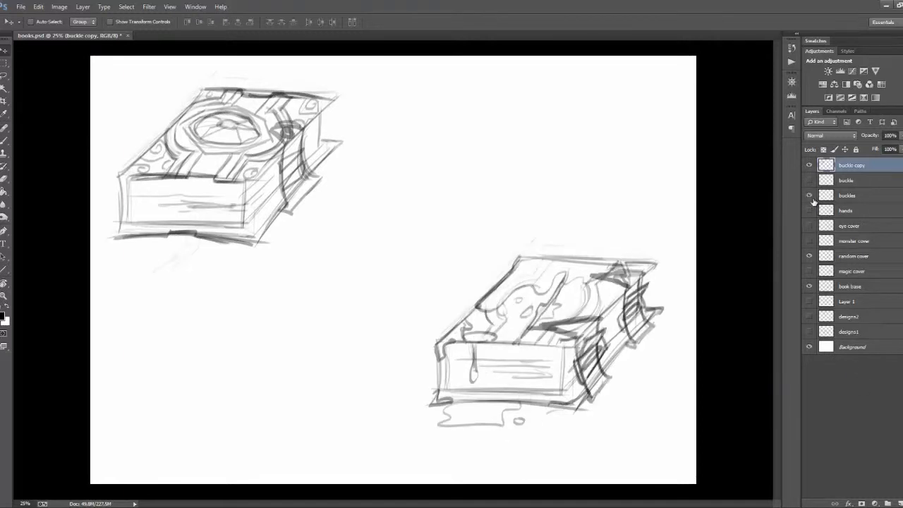
pyautogui.click(809, 195)
pyautogui.click(809, 165)
pyautogui.click(809, 166)
# Step: Duplicate the random cover and book base layers, merge the copies and move the merged book beside the magic book
pyautogui.click(854, 257)
pyautogui.keyDown('ctrl'); pyautogui.click(854, 287); pyautogui.keyUp('ctrl')
pyautogui.rightClick(857, 287)
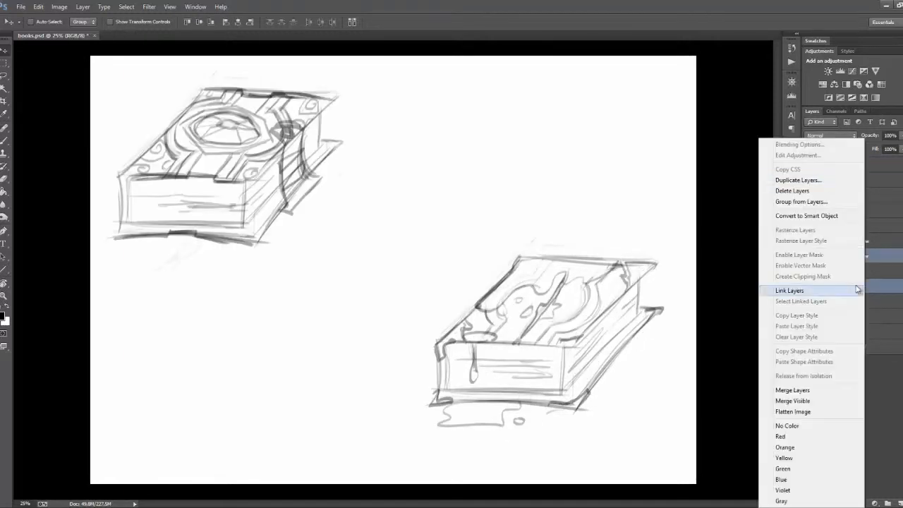
pyautogui.click(798, 181)
pyautogui.press('Return')
pyautogui.rightClick(849, 262)
pyautogui.click(783, 391)
pyautogui.moveTo(478, 169); pyautogui.dragTo(446, 137)
# Step: Stack the merged random cover copy near the top and display the monster cover and hands in place of the random cover
pyautogui.click(808, 271)
pyautogui.moveTo(866, 257); pyautogui.dragTo(870, 173)
pyautogui.click(809, 255)
pyautogui.click(809, 196)
pyautogui.click(809, 196)
pyautogui.click(809, 211)
pyautogui.click(809, 211)
pyautogui.click(810, 225)
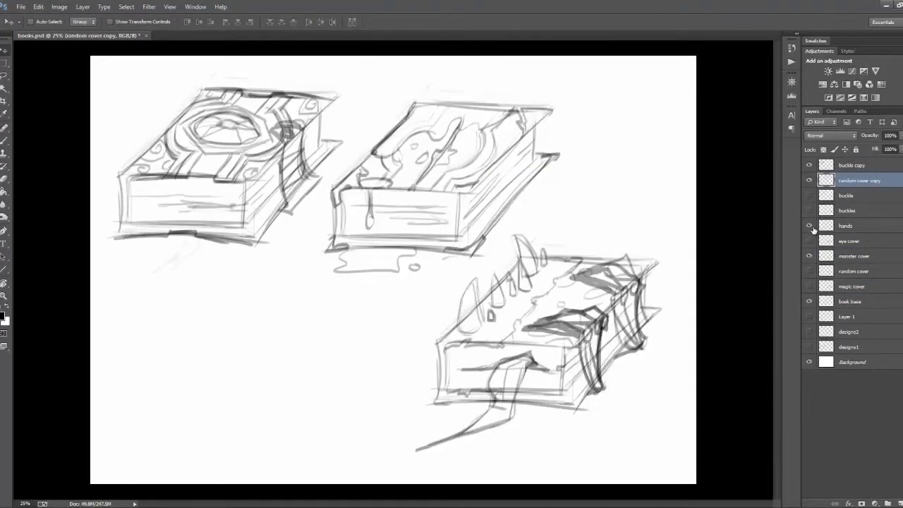
# Step: Duplicate the hands, monster cover and book base layers, merge the copies and move the merged book to the canvas's lower left
pyautogui.click(846, 226)
pyautogui.rightClick(849, 226)
pyautogui.click(789, 175)
pyautogui.press('Return')
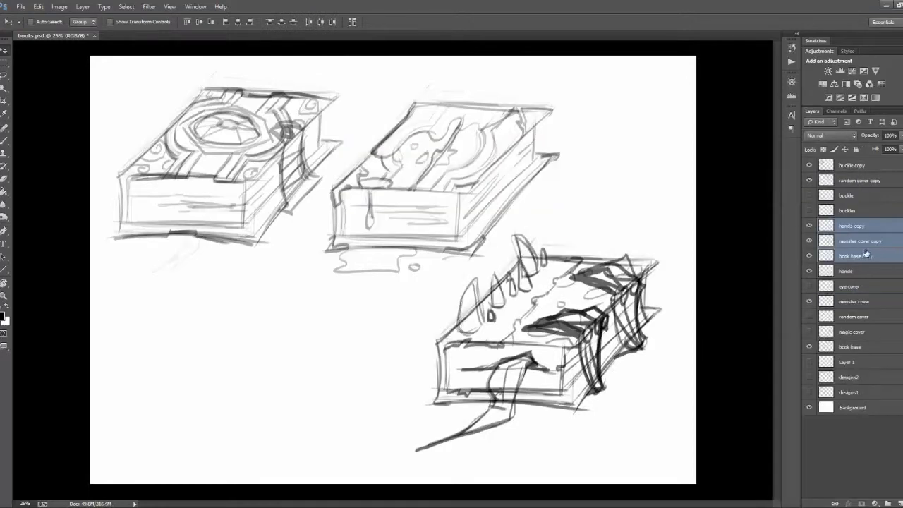
pyautogui.moveTo(491, 358); pyautogui.dragTo(197, 374)
# Step: Hide the monster book copy and its source layers, and show the eye cover with the buckles
pyautogui.click(810, 226)
pyautogui.click(810, 240)
pyautogui.click(810, 271)
pyautogui.click(809, 257)
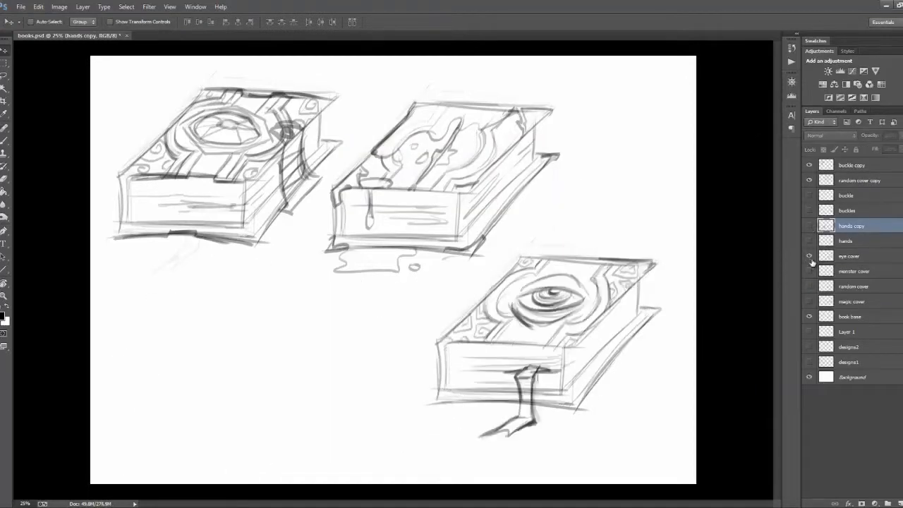
pyautogui.click(809, 211)
# Step: Duplicate the buckles, eye cover and book base layers, merge the copies and shift the merged eye book toward the left
pyautogui.click(850, 210)
pyautogui.keyDown('ctrl'); pyautogui.click(856, 256); pyautogui.keyUp('ctrl')
pyautogui.keyDown('ctrl'); pyautogui.click(864, 317); pyautogui.keyUp('ctrl')
pyautogui.rightClick(869, 317)
pyautogui.click(800, 181)
pyautogui.click(538, 166)
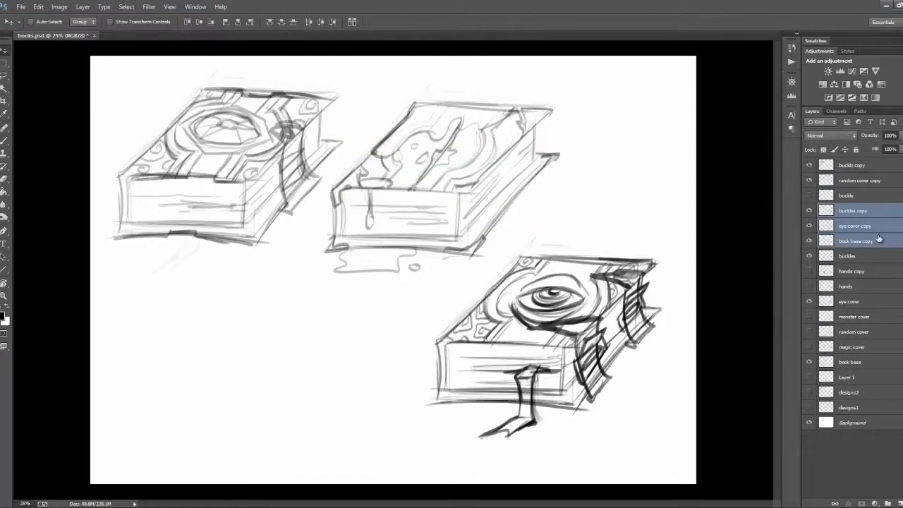
pyautogui.rightClick(867, 240)
pyautogui.click(797, 351)
pyautogui.moveTo(539, 342); pyautogui.dragTo(315, 361)
# Step: Place the merged eye book beside the monster book, hide its source layers and stack both merged books above the source layers
pyautogui.click(809, 241)
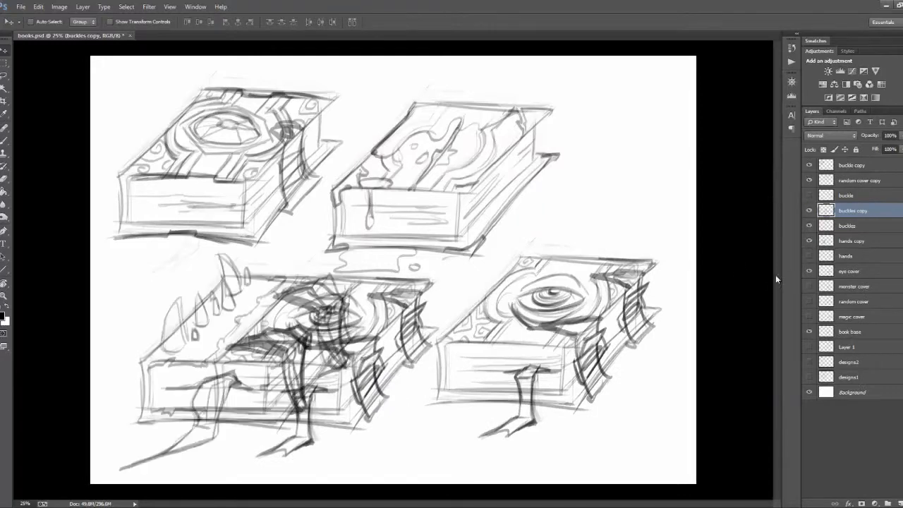
pyautogui.hotkey('ctrl', 'z')
pyautogui.click(809, 271)
pyautogui.click(809, 331)
pyautogui.click(809, 225)
pyautogui.moveTo(854, 210); pyautogui.dragTo(853, 189)
pyautogui.moveTo(853, 241); pyautogui.dragTo(854, 203)
# Step: Rename the four merged layers eye book, monster book, random book and magic book, and space out the upper two books
pyautogui.click(854, 196)
pyautogui.doubleClick(853, 195)
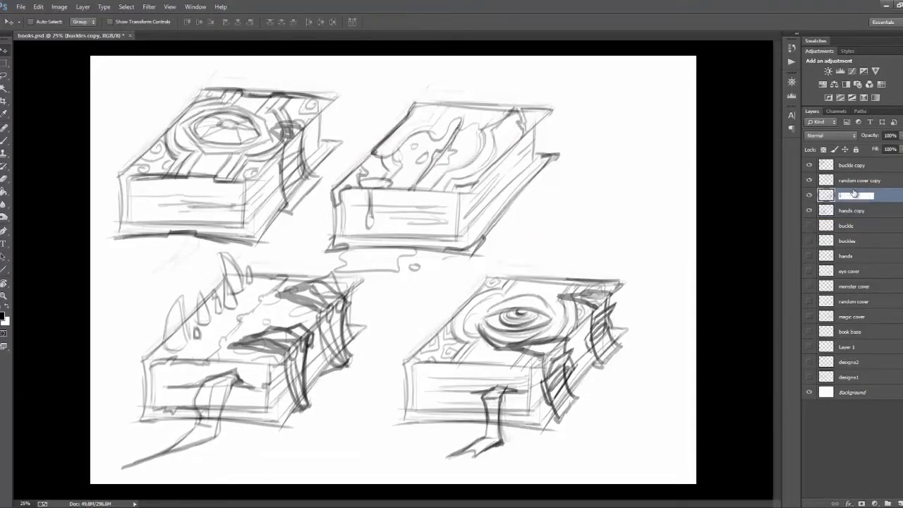
pyautogui.write('eye book')
pyautogui.doubleClick(852, 211)
pyautogui.write('monster book')
pyautogui.doubleClick(860, 181)
pyautogui.write('random book')
pyautogui.doubleClick(851, 166)
pyautogui.write('magic book')
pyautogui.moveTo(384, 206); pyautogui.dragTo(431, 206)
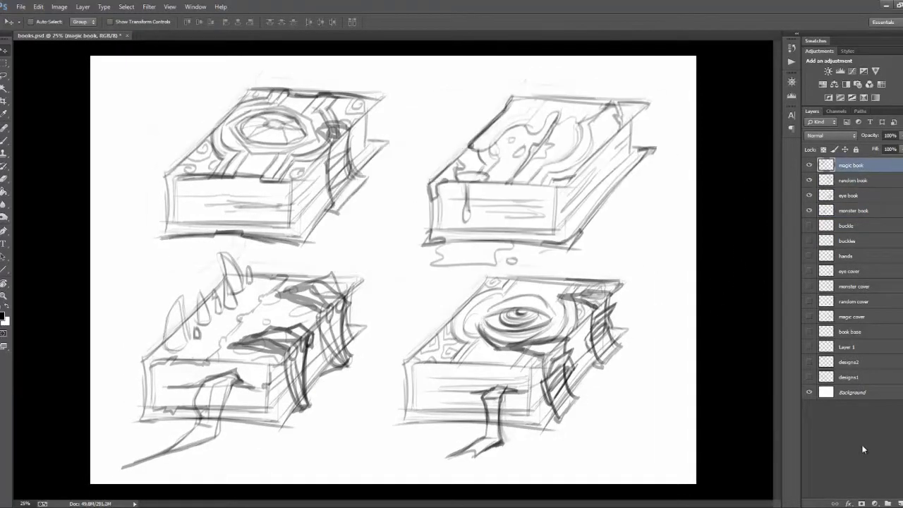
# Step: Add a new layer, bring the eye book layer to the top of the stack and hide the other three books
pyautogui.press('b')
pyautogui.click(899, 504)
pyautogui.click(876, 210)
pyautogui.moveTo(876, 210); pyautogui.dragTo(877, 159)
pyautogui.moveTo(808, 195); pyautogui.dragTo(809, 225)
# Step: Collect all the remaining sketch layers in a group named sketches and collapse it
pyautogui.click(887, 504)
pyautogui.doubleClick(849, 193)
pyautogui.write('sketches')
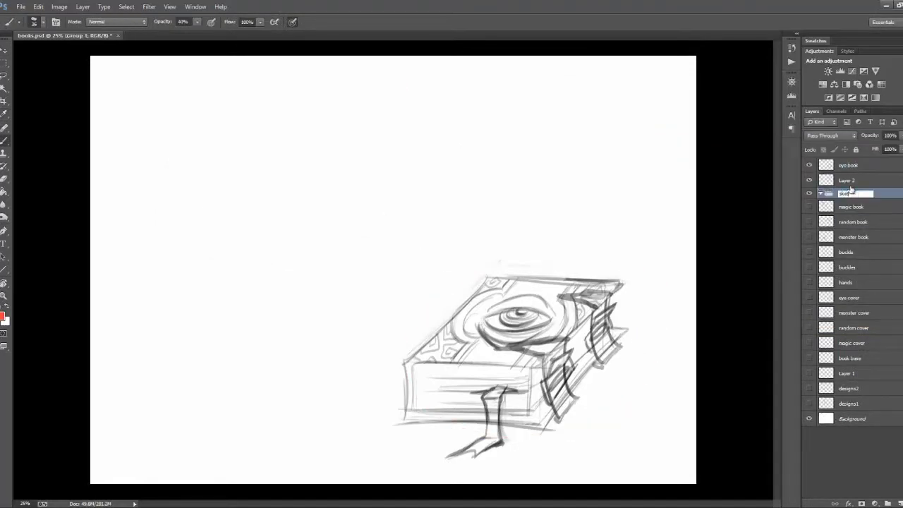
pyautogui.click(875, 207)
pyautogui.moveTo(868, 200); pyautogui.dragTo(867, 194)
pyautogui.click(849, 180)
pyautogui.click(820, 193)
# Step: Move the eye book sketch to the centre of the canvas
pyautogui.click(827, 166)
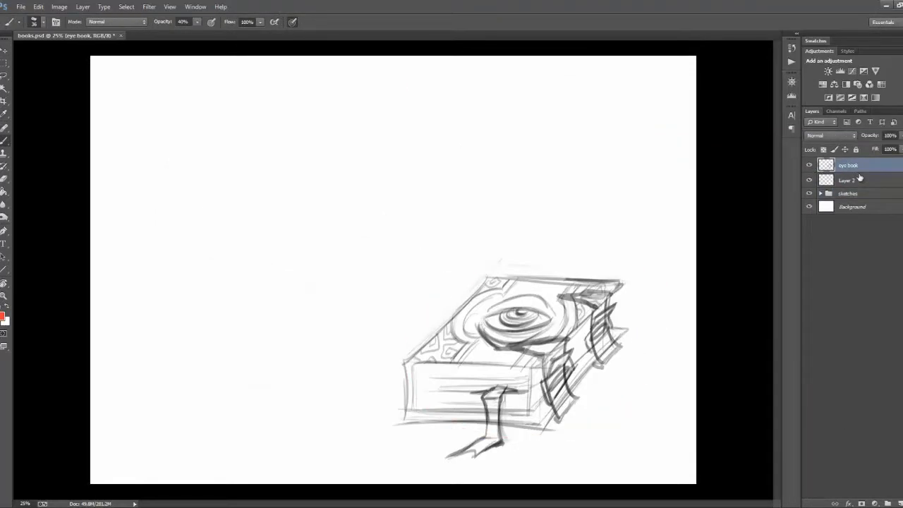
pyautogui.press('v')
pyautogui.moveTo(538, 338); pyautogui.dragTo(437, 247)
# Step: Add a new layer above the eye book and lower the eye book layer's opacity
pyautogui.click(899, 503)
pyautogui.click(853, 180)
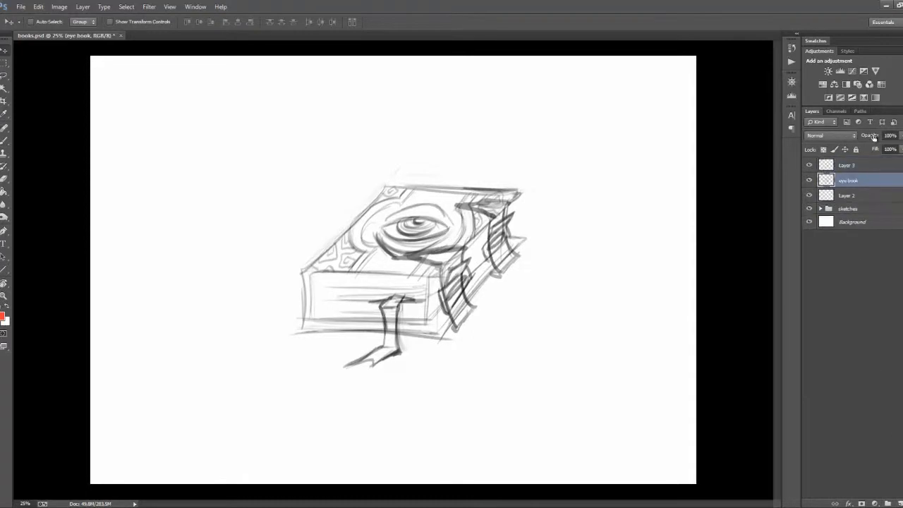
pyautogui.moveTo(873, 136); pyautogui.dragTo(844, 136)
# Step: Set up a smaller black brush for line art on Layer 3, undoing the test stroke along the cover's left edge
pyautogui.click(860, 166)
pyautogui.hotkey('ctrl', '+')
pyautogui.hotkey('ctrl', '+')
pyautogui.moveTo(514, 329); pyautogui.dragTo(507, 333)
pyautogui.press('b')
pyautogui.press('d')
pyautogui.moveTo(332, 160); pyautogui.dragTo(276, 258)
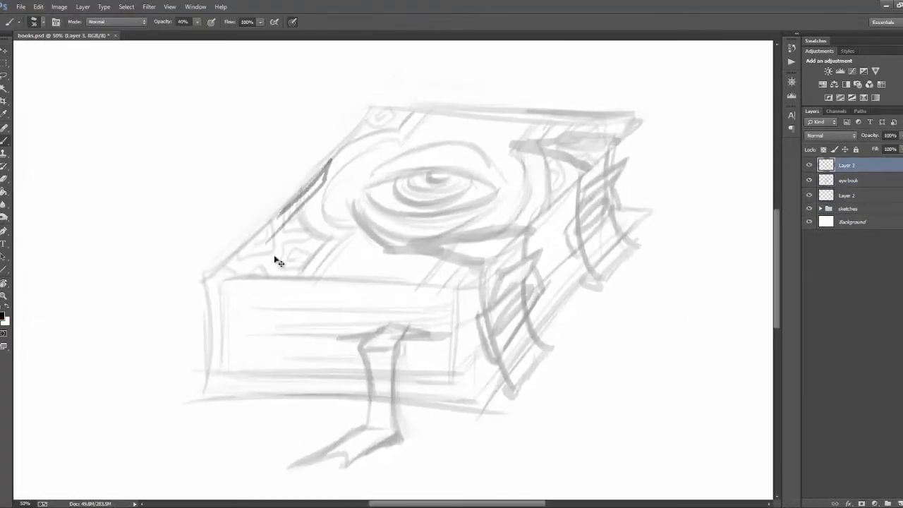
pyautogui.hotkey('ctrl', 'z')
pyautogui.click(43, 22)
pyautogui.moveTo(58, 57); pyautogui.dragTo(55, 58)
pyautogui.moveTo(775, 300)
pyautogui.mouseDown()
pyautogui.moveTo(775, 181)
pyautogui.moveTo(775, 282)
pyautogui.mouseUp()
# Step: Scale up the eye book sketch slightly with Free Transform
pyautogui.hotkey('ctrl', '-')
pyautogui.hotkey('ctrl', '-')
pyautogui.hotkey('ctrl', 't')
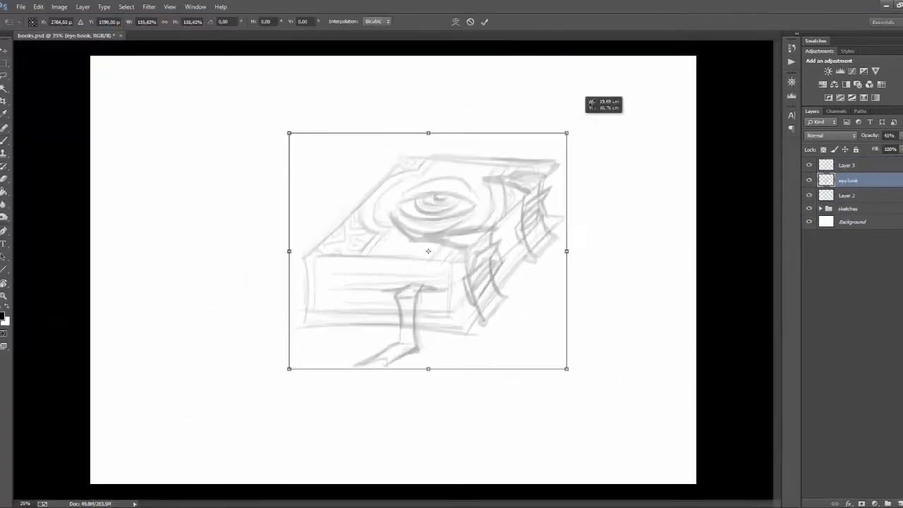
pyautogui.moveTo(566, 133); pyautogui.dragTo(570, 125)
pyautogui.press('Return')
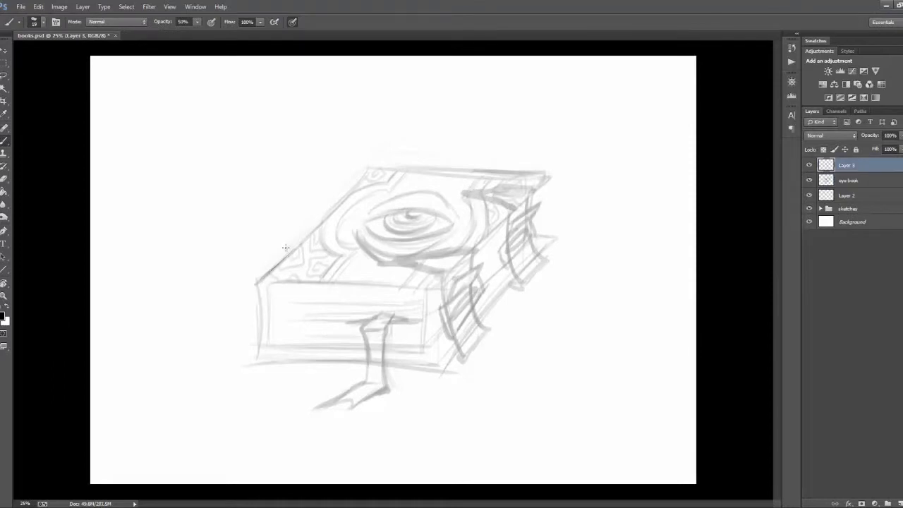
# Step: Draw clean line art on Layer 3 along the cover's left edge and the front-left edge of the spine
pyautogui.moveTo(258, 283); pyautogui.dragTo(300, 238)
pyautogui.moveTo(258, 283)
pyautogui.mouseDown()
pyautogui.moveTo(368, 168)
pyautogui.moveTo(259, 360)
pyautogui.mouseUp()
pyautogui.press('r')
pyautogui.moveTo(259, 359); pyautogui.dragTo(330, 419)
pyautogui.moveTo(288, 355); pyautogui.dragTo(315, 202)
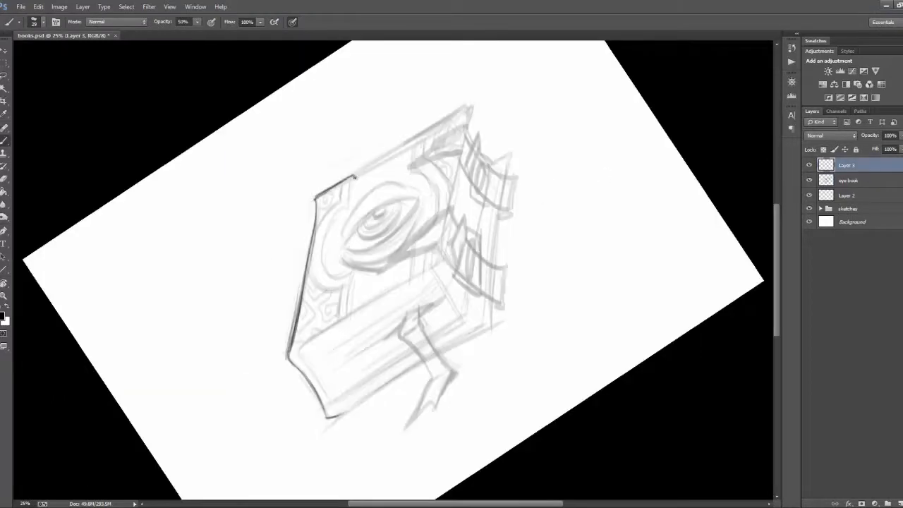
# Step: Outline the cover's back edge and the corner fittings at both of its ends
pyautogui.moveTo(355, 176); pyautogui.dragTo(351, 206)
pyautogui.moveTo(355, 176); pyautogui.dragTo(411, 148)
pyautogui.moveTo(410, 145); pyautogui.dragTo(409, 168)
pyautogui.press('r')
pyautogui.moveTo(411, 146)
pyautogui.mouseDown()
pyautogui.moveTo(472, 173)
pyautogui.moveTo(541, 170)
pyautogui.mouseUp()
pyautogui.hotkey('ctrl', 'z')
pyautogui.moveTo(522, 138); pyautogui.dragTo(469, 101)
# Step: Outline the cover's front edge with its corner fittings and the left side of the page block
pyautogui.press('r')
pyautogui.moveTo(428, 175); pyautogui.dragTo(439, 179)
pyautogui.moveTo(280, 323)
pyautogui.mouseDown()
pyautogui.moveTo(381, 292)
pyautogui.moveTo(341, 305)
pyautogui.mouseUp()
pyautogui.hotkey('ctrl', 'z')
pyautogui.moveTo(352, 275); pyautogui.dragTo(342, 304)
pyautogui.moveTo(436, 280); pyautogui.dragTo(449, 279)
pyautogui.press('r')
pyautogui.moveTo(612, 310); pyautogui.dragTo(614, 351)
pyautogui.moveTo(272, 304); pyautogui.dragTo(278, 334)
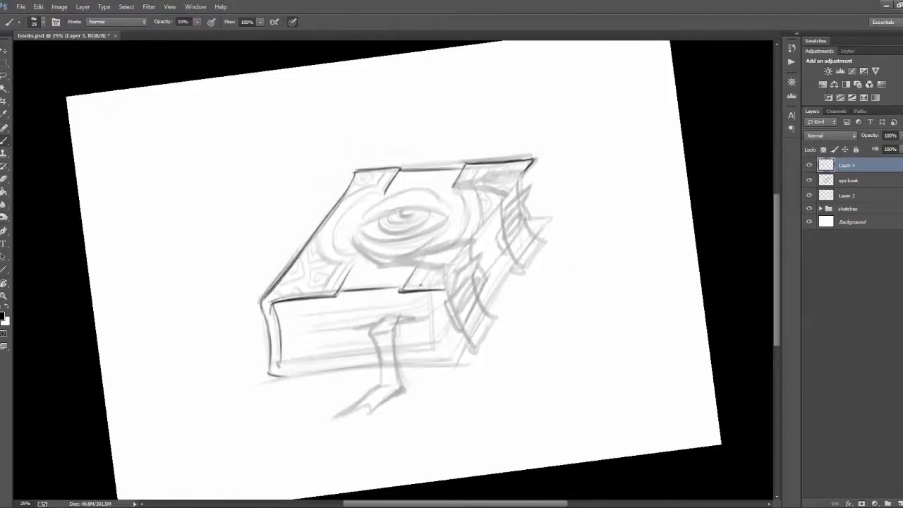
# Step: Outline the front edge of the lower cover from the left corner toward the ribbon bookmark
pyautogui.press('r')
pyautogui.moveTo(522, 240); pyautogui.dragTo(515, 220)
pyautogui.moveTo(296, 381); pyautogui.dragTo(343, 368)
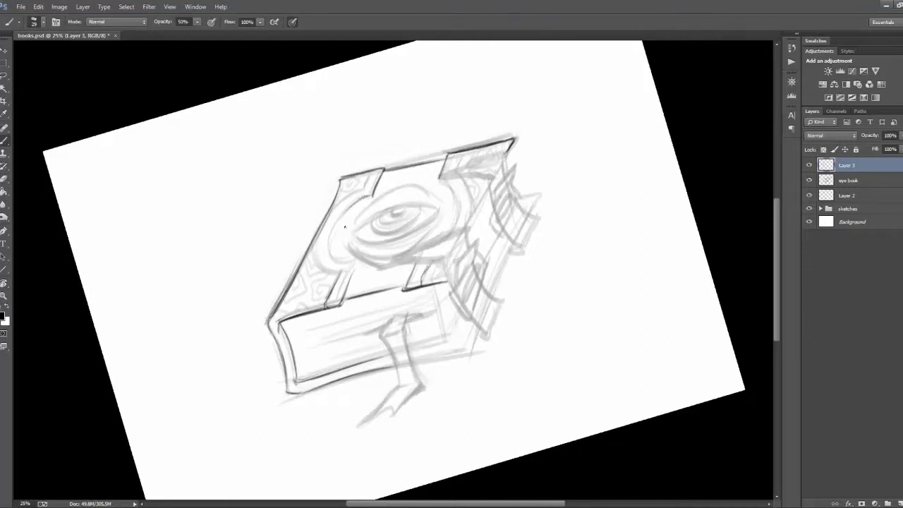
# Step: Outline the curved inner edges of the corner fittings around both sides of the eye
pyautogui.moveTo(444, 184); pyautogui.dragTo(460, 212)
pyautogui.press('r')
pyautogui.moveTo(515, 196)
pyautogui.mouseDown()
pyautogui.moveTo(405, 127)
pyautogui.moveTo(286, 176)
pyautogui.mouseUp()
pyautogui.moveTo(293, 253); pyautogui.dragTo(339, 222)
pyautogui.press('e')
pyautogui.press('b')
pyautogui.moveTo(293, 252)
pyautogui.mouseDown()
pyautogui.moveTo(352, 229)
pyautogui.moveTo(369, 245)
pyautogui.mouseUp()
pyautogui.press('r')
pyautogui.moveTo(418, 201)
pyautogui.mouseDown()
pyautogui.moveTo(445, 322)
pyautogui.moveTo(337, 318)
pyautogui.mouseUp()
pyautogui.hotkey('ctrl', 'z')
pyautogui.moveTo(443, 343); pyautogui.dragTo(402, 310)
pyautogui.press('r')
pyautogui.moveTo(462, 323); pyautogui.dragTo(375, 359)
pyautogui.hotkey('ctrl', 'z')
pyautogui.moveTo(346, 326); pyautogui.dragTo(376, 274)
pyautogui.press('r')
pyautogui.moveTo(434, 130)
pyautogui.mouseDown()
pyautogui.moveTo(306, 147)
pyautogui.moveTo(362, 370)
pyautogui.mouseUp()
pyautogui.press('e')
pyautogui.press('r')
pyautogui.moveTo(474, 224); pyautogui.dragTo(484, 256)
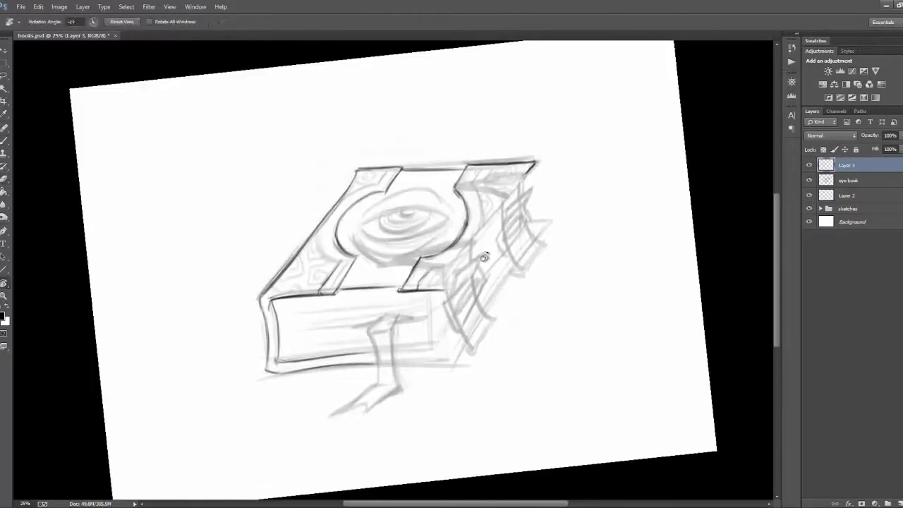
# Step: Add parallel trim lines to the back and front corner fittings on the cover's buckle side
pyautogui.moveTo(474, 183); pyautogui.dragTo(487, 166)
pyautogui.press('r')
pyautogui.moveTo(423, 282); pyautogui.dragTo(309, 241)
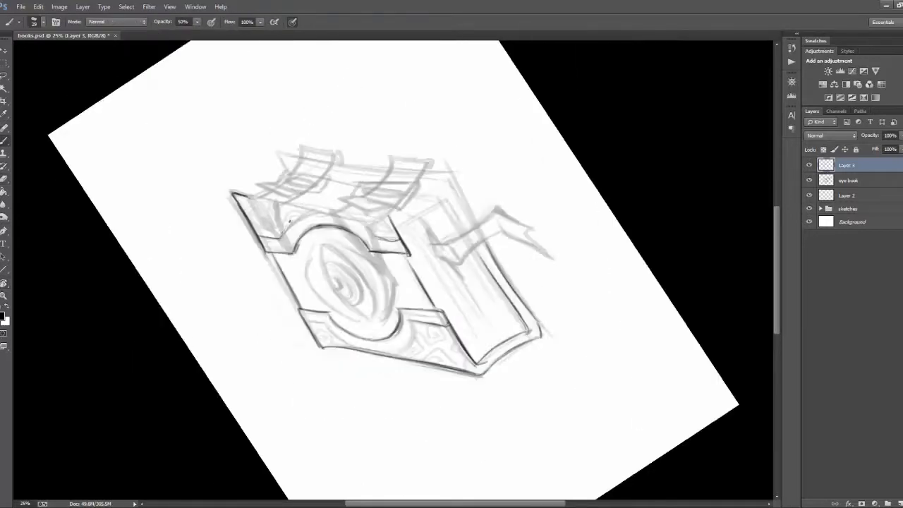
pyautogui.press('r')
pyautogui.moveTo(480, 304); pyautogui.dragTo(458, 190)
pyautogui.press('e')
pyautogui.moveTo(359, 271); pyautogui.dragTo(364, 258)
pyautogui.press('b')
pyautogui.moveTo(358, 273); pyautogui.dragTo(366, 256)
# Step: Add trim lines to the back-left corner fitting and along the curved edge of the front-left fitting
pyautogui.moveTo(518, 244); pyautogui.dragTo(505, 329)
pyautogui.moveTo(351, 363); pyautogui.dragTo(364, 353)
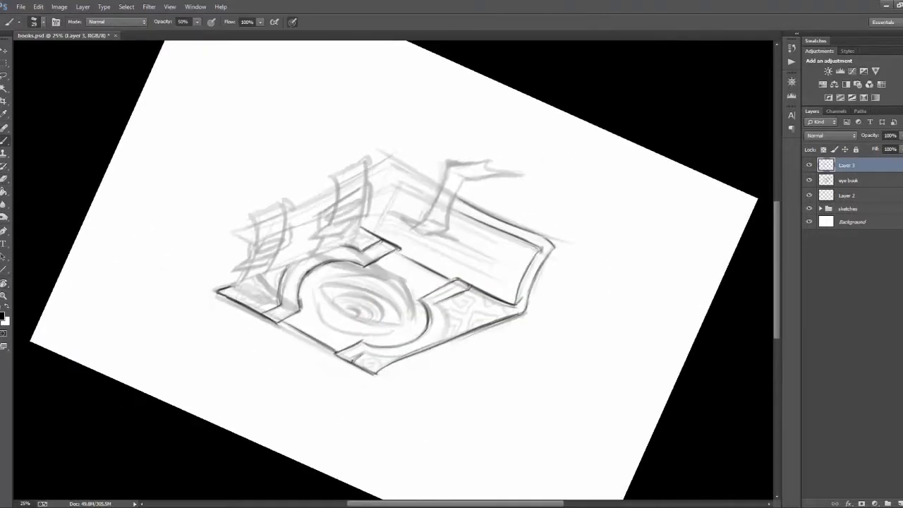
pyautogui.press('r')
pyautogui.moveTo(473, 319); pyautogui.dragTo(341, 210)
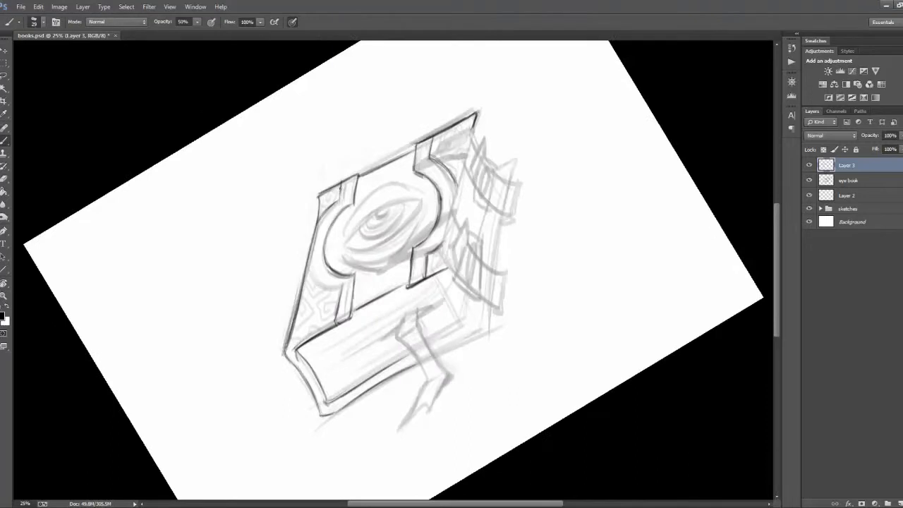
pyautogui.moveTo(308, 269); pyautogui.dragTo(329, 289)
# Step: Draw the eye's iris with radiating lines and a dark pupil, and erase a highlight in it
pyautogui.press('r')
pyautogui.moveTo(672, 239)
pyautogui.mouseDown()
pyautogui.moveTo(653, 381)
pyautogui.moveTo(613, 381)
pyautogui.mouseUp()
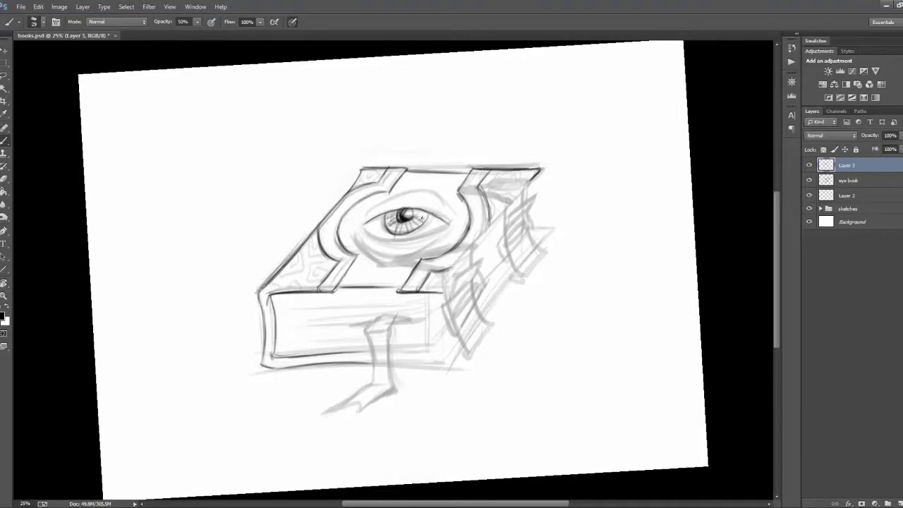
pyautogui.press('e')
pyautogui.moveTo(408, 228); pyautogui.dragTo(417, 218)
pyautogui.press('b')
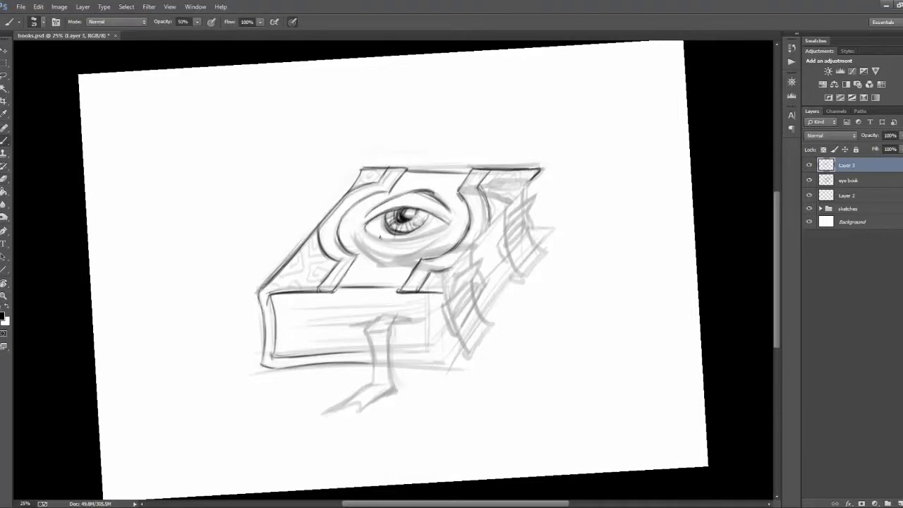
# Step: Draw firm upper and lower eyelid contours around the eye
pyautogui.moveTo(366, 220); pyautogui.dragTo(405, 204)
pyautogui.press('r')
pyautogui.moveTo(536, 268)
pyautogui.mouseDown()
pyautogui.moveTo(518, 198)
pyautogui.moveTo(468, 147)
pyautogui.mouseUp()
pyautogui.moveTo(341, 230); pyautogui.dragTo(381, 198)
pyautogui.press('Escape')
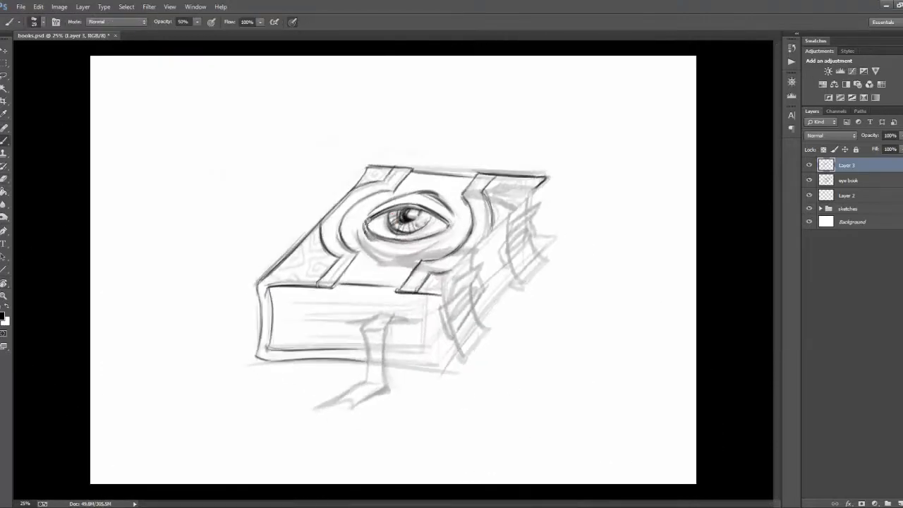
# Step: Outline the rounded rim below and beside the eye, with small crack lines in its lower edge
pyautogui.moveTo(450, 241); pyautogui.dragTo(415, 262)
pyautogui.press('e')
pyautogui.press('r')
pyautogui.moveTo(548, 254); pyautogui.dragTo(387, 123)
pyautogui.moveTo(345, 220); pyautogui.dragTo(363, 223)
pyautogui.press('r')
pyautogui.moveTo(531, 255)
pyautogui.mouseDown()
pyautogui.moveTo(524, 312)
pyautogui.moveTo(435, 400)
pyautogui.mouseUp()
pyautogui.moveTo(394, 221); pyautogui.dragTo(399, 239)
pyautogui.press('r')
pyautogui.moveTo(435, 399); pyautogui.dragTo(424, 403)
pyautogui.press('r')
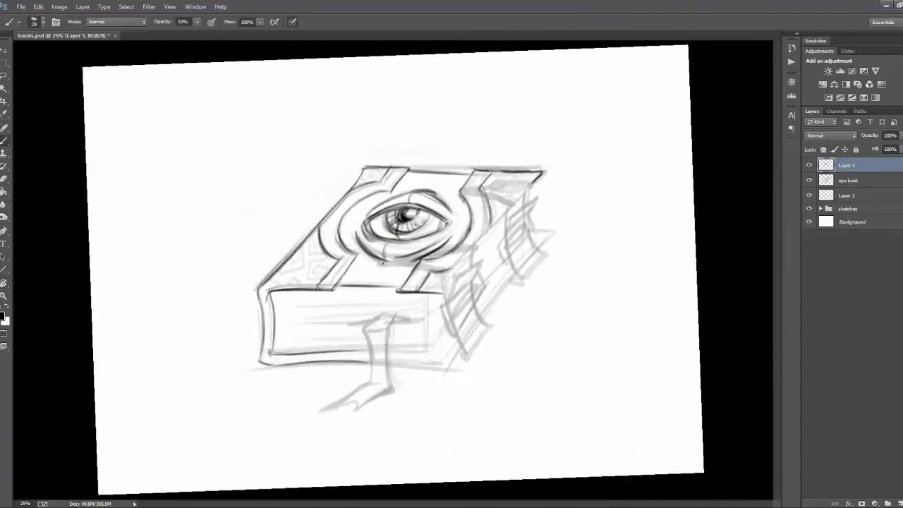
# Step: Strengthen the lower cover's front edge up to the ribbon bookmark and add a small notch in it
pyautogui.press('Escape')
pyautogui.press('r')
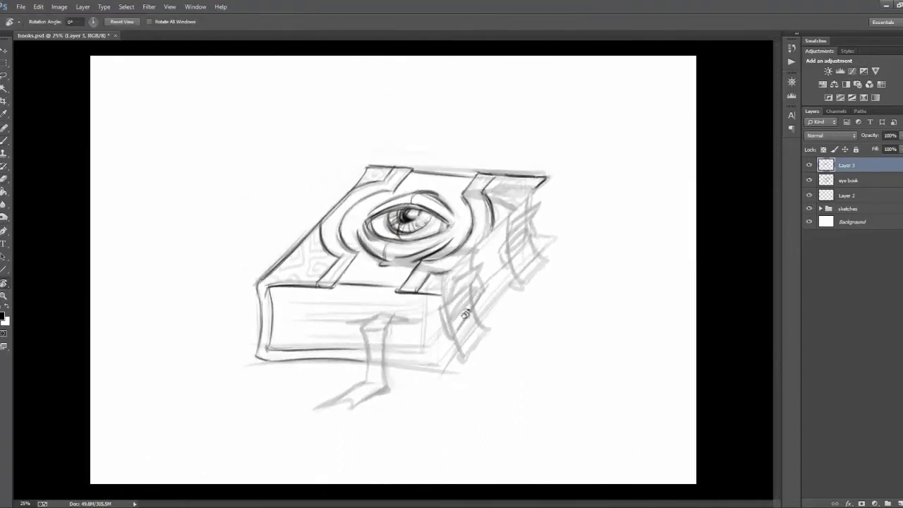
pyautogui.moveTo(441, 294); pyautogui.dragTo(461, 269)
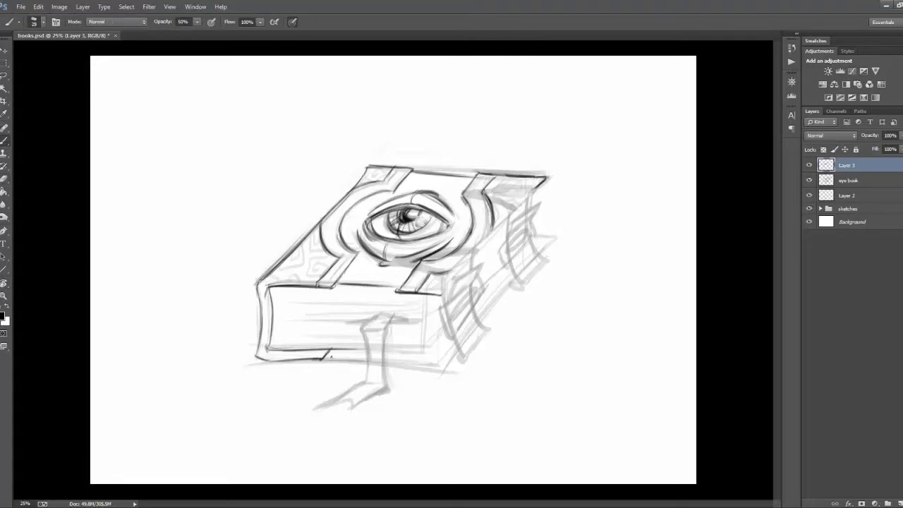
pyautogui.press('r')
pyautogui.moveTo(338, 356)
pyautogui.mouseDown()
pyautogui.moveTo(576, 373)
pyautogui.moveTo(457, 471)
pyautogui.mouseUp()
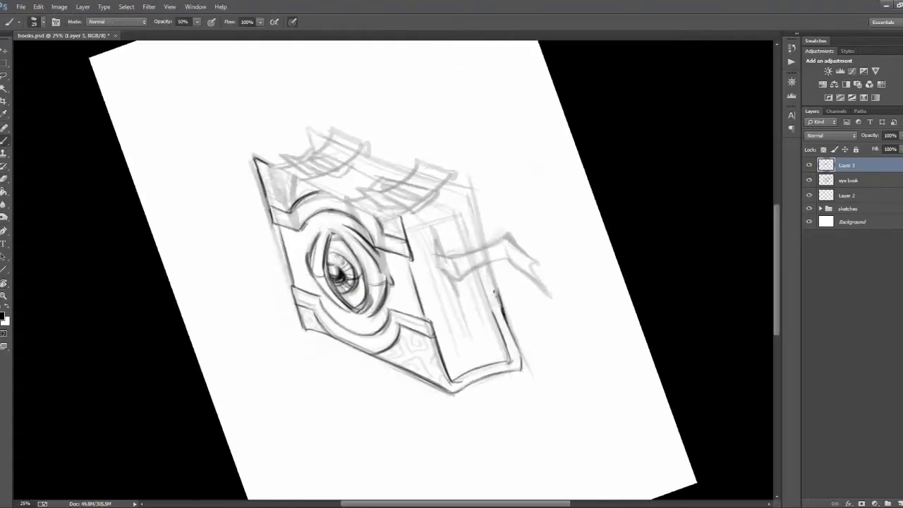
pyautogui.moveTo(494, 291); pyautogui.dragTo(486, 263)
pyautogui.press('r')
pyautogui.moveTo(494, 282)
pyautogui.mouseDown()
pyautogui.moveTo(382, 370)
pyautogui.moveTo(344, 383)
pyautogui.mouseUp()
pyautogui.press('e')
pyautogui.press('b')
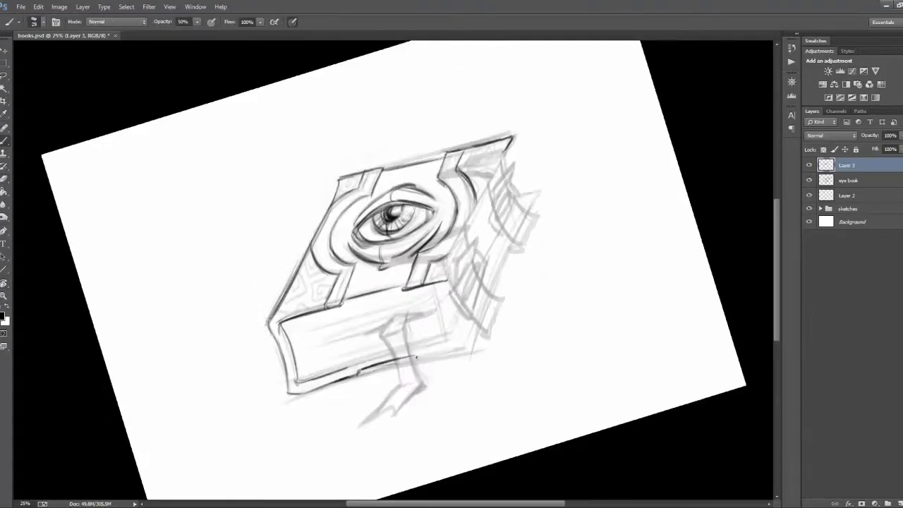
# Step: Continue the lower cover's front edge past the ribbon bookmark to the corner on the buckle side
pyautogui.moveTo(416, 357); pyautogui.dragTo(418, 361)
pyautogui.press('r')
pyautogui.moveTo(586, 355); pyautogui.dragTo(530, 430)
pyautogui.moveTo(376, 361); pyautogui.dragTo(428, 377)
pyautogui.moveTo(446, 359); pyautogui.dragTo(428, 378)
pyautogui.press('r')
pyautogui.moveTo(493, 395); pyautogui.dragTo(550, 300)
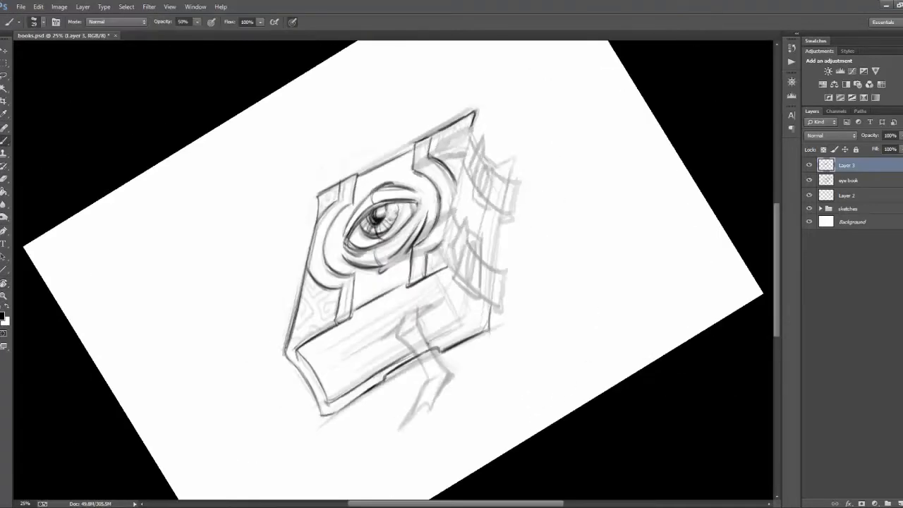
# Step: Draw the page block's ragged edge on the buckle side and page lines across its front
pyautogui.press('r')
pyautogui.moveTo(534, 341); pyautogui.dragTo(494, 391)
pyautogui.press('r')
pyautogui.moveTo(534, 341); pyautogui.dragTo(544, 315)
pyautogui.moveTo(351, 339); pyautogui.dragTo(405, 316)
pyautogui.moveTo(544, 315); pyautogui.dragTo(539, 328)
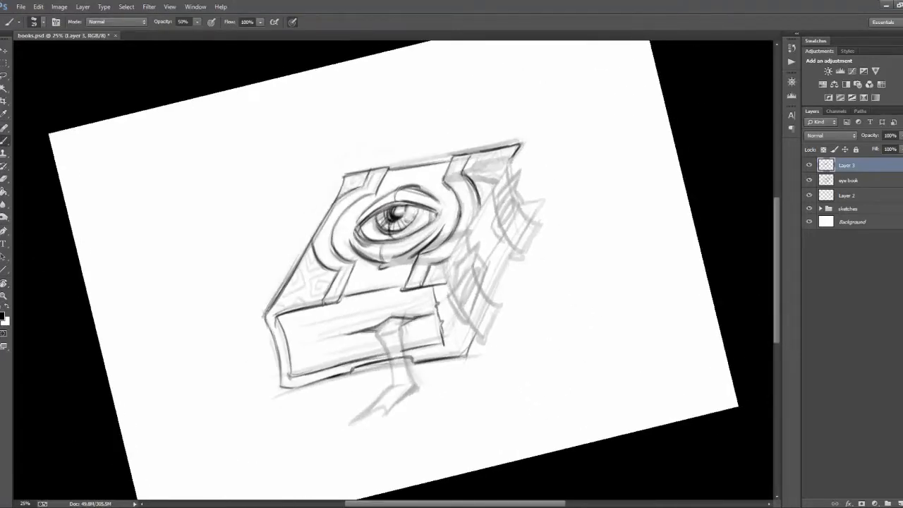
pyautogui.moveTo(294, 329); pyautogui.dragTo(400, 307)
pyautogui.moveTo(540, 328); pyautogui.dragTo(529, 351)
# Step: Outline the ribbon bookmark hanging straight from the pages down to its forked tip
pyautogui.moveTo(371, 330)
pyautogui.mouseDown()
pyautogui.moveTo(377, 383)
pyautogui.moveTo(369, 347)
pyautogui.moveTo(384, 339)
pyautogui.mouseUp()
pyautogui.press('Escape')
pyautogui.press('e')
pyautogui.press('b')
pyautogui.press('e')
pyautogui.press('b')
# Step: Outline the lower cover's edge between the two straps and the protruding lower ends of both straps
pyautogui.moveTo(534, 341)
pyautogui.mouseDown()
pyautogui.moveTo(527, 353)
pyautogui.moveTo(541, 324)
pyautogui.mouseUp()
pyautogui.press('r')
pyautogui.moveTo(512, 279); pyautogui.dragTo(483, 318)
pyautogui.moveTo(533, 233); pyautogui.dragTo(554, 233)
pyautogui.moveTo(491, 326); pyautogui.dragTo(465, 361)
pyautogui.moveTo(545, 258); pyautogui.dragTo(521, 285)
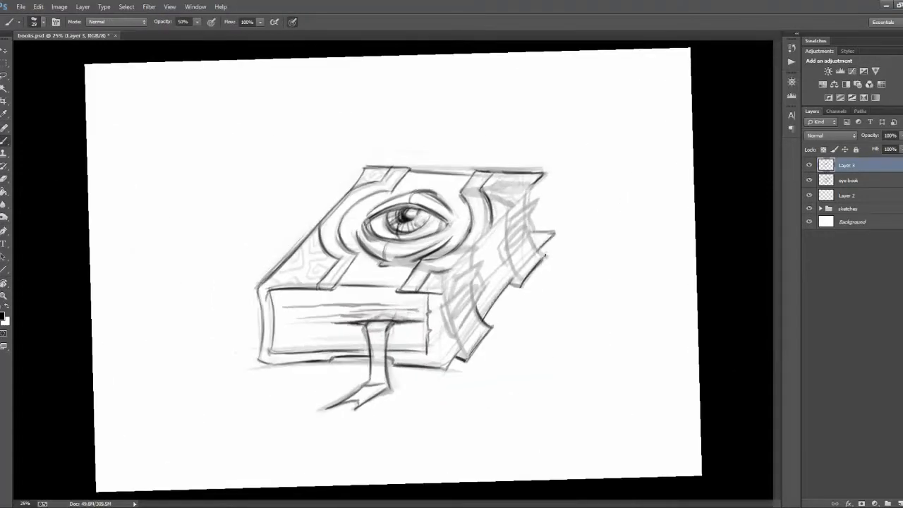
# Step: Outline the front strap where it passes through its buckle at the side of the book
pyautogui.moveTo(445, 304); pyautogui.dragTo(457, 333)
pyautogui.moveTo(478, 287); pyautogui.dragTo(453, 326)
pyautogui.press('e')
pyautogui.press('b')
pyautogui.moveTo(483, 260); pyautogui.dragTo(456, 323)
pyautogui.press('r')
pyautogui.moveTo(534, 341)
pyautogui.mouseDown()
pyautogui.moveTo(544, 311)
pyautogui.moveTo(526, 186)
pyautogui.moveTo(537, 333)
pyautogui.mouseUp()
# Step: Draw the front buckle's frame and pin, and detail its strap with a rivet and a hole
pyautogui.press('e')
pyautogui.press('b')
pyautogui.moveTo(483, 276); pyautogui.dragTo(454, 333)
pyautogui.press('r')
pyautogui.moveTo(594, 264); pyautogui.dragTo(594, 270)
pyautogui.press('b')
pyautogui.moveTo(462, 302); pyautogui.dragTo(471, 314)
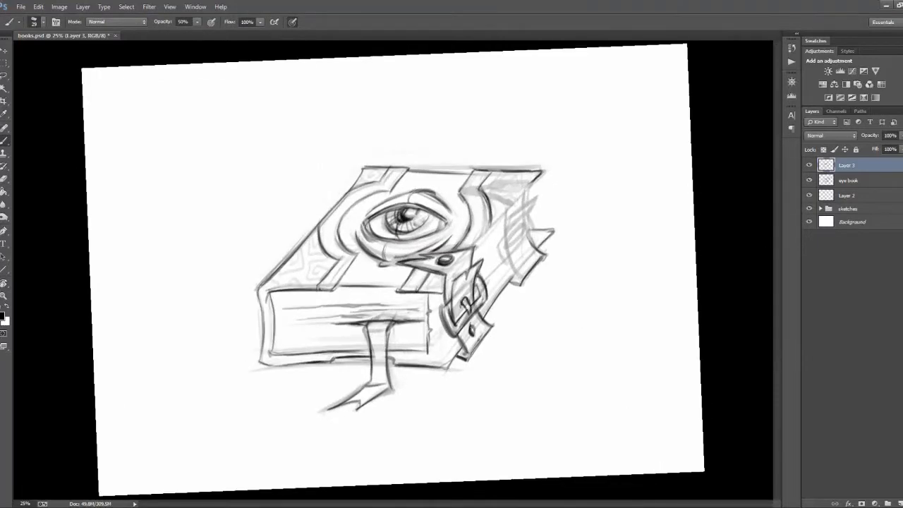
# Step: Draw the back strap with its buckle, pin and rivet in the same style as the front one
pyautogui.moveTo(502, 241); pyautogui.dragTo(509, 265)
pyautogui.moveTo(529, 198); pyautogui.dragTo(508, 226)
pyautogui.press('r')
pyautogui.moveTo(534, 340); pyautogui.dragTo(547, 247)
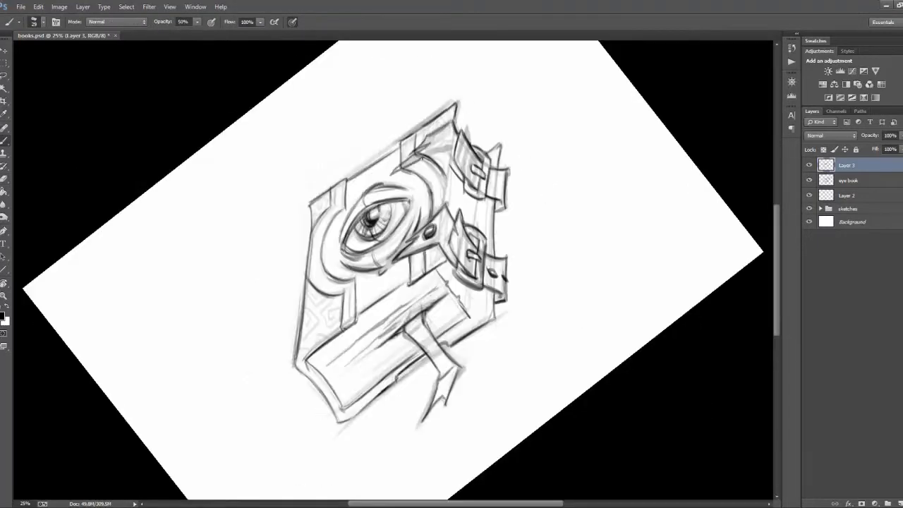
pyautogui.press('r')
pyautogui.moveTo(347, 103); pyautogui.dragTo(485, 122)
pyautogui.moveTo(467, 196); pyautogui.dragTo(541, 212)
# Step: Darken the pupil and fill the cover's corner fittings with a maze-like engraved pattern
pyautogui.press('r')
pyautogui.moveTo(534, 340); pyautogui.dragTo(544, 311)
pyautogui.moveTo(395, 211); pyautogui.dragTo(411, 224)
pyautogui.press('Escape')
pyautogui.moveTo(281, 271); pyautogui.dragTo(320, 252)
pyautogui.moveTo(294, 282); pyautogui.dragTo(324, 263)
pyautogui.moveTo(322, 256); pyautogui.dragTo(332, 265)
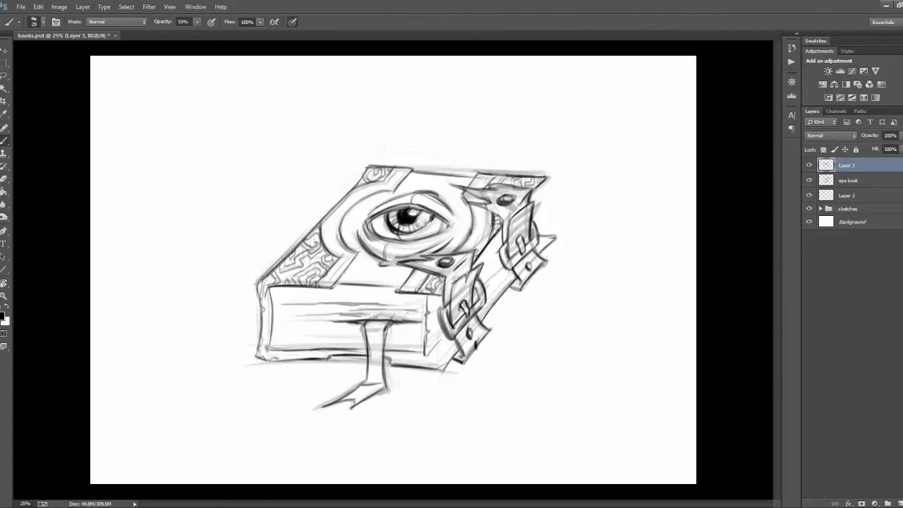
# Step: Redraw the ribbon bookmark as a curling, twisted band ending in a narrow tip
pyautogui.moveTo(364, 323); pyautogui.dragTo(357, 348)
pyautogui.moveTo(388, 323); pyautogui.dragTo(371, 347)
pyautogui.moveTo(374, 344); pyautogui.dragTo(385, 375)
pyautogui.moveTo(357, 368); pyautogui.dragTo(328, 416)
pyautogui.moveTo(346, 365); pyautogui.dragTo(331, 392)
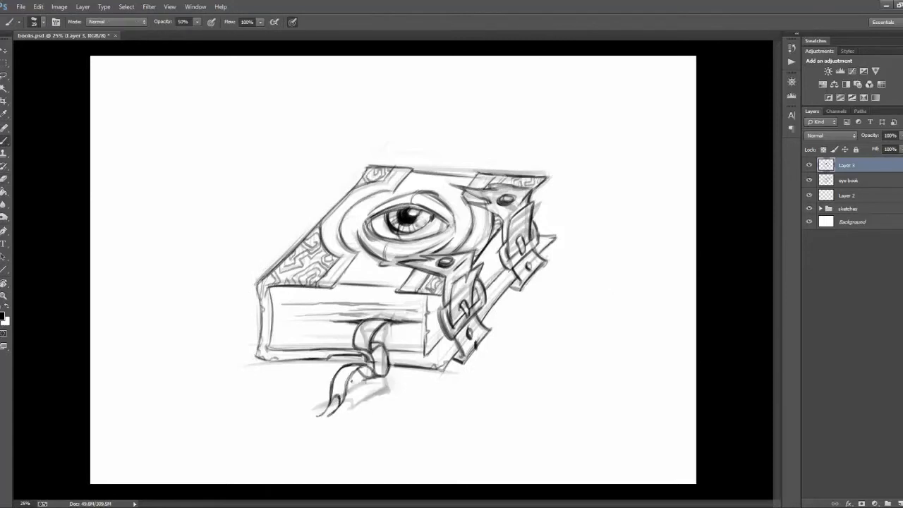